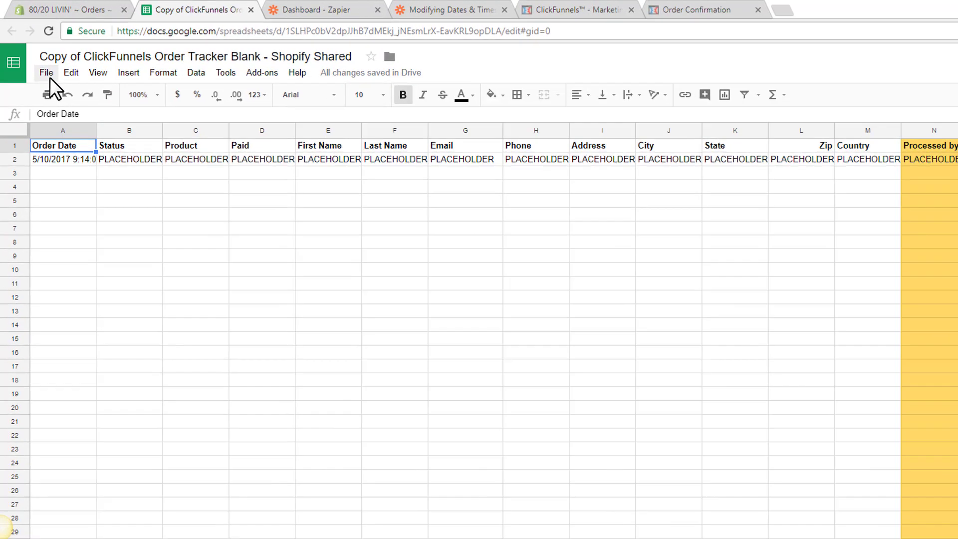
click(47, 73)
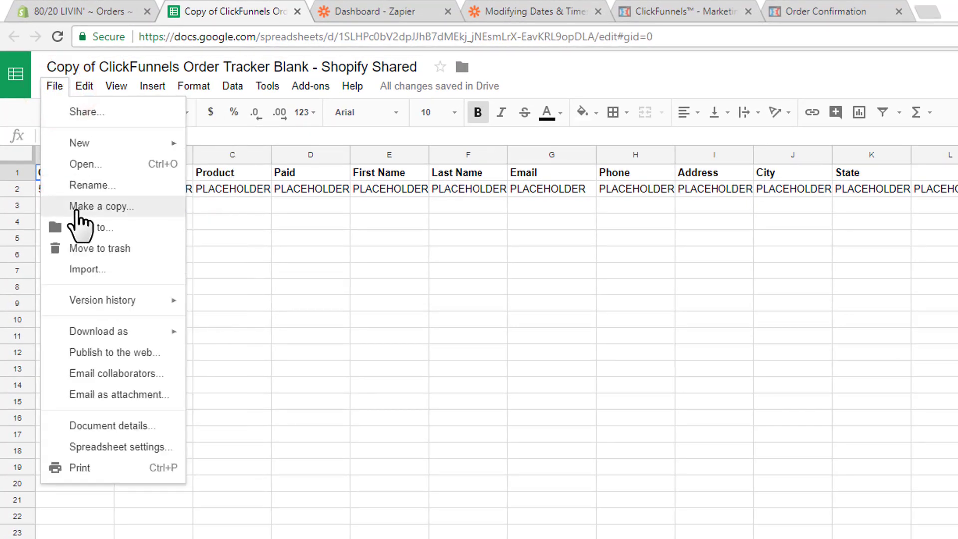
click(98, 206)
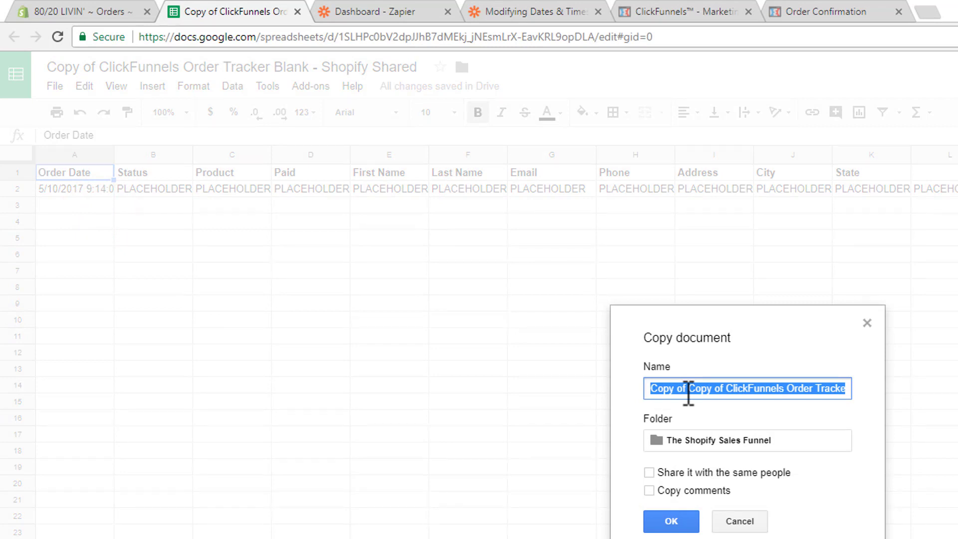
click(740, 521)
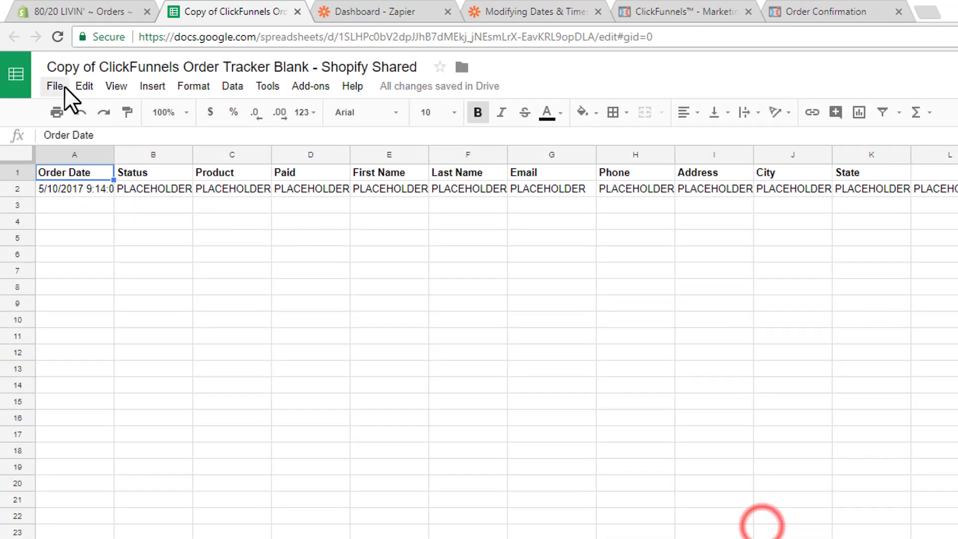
click(55, 85)
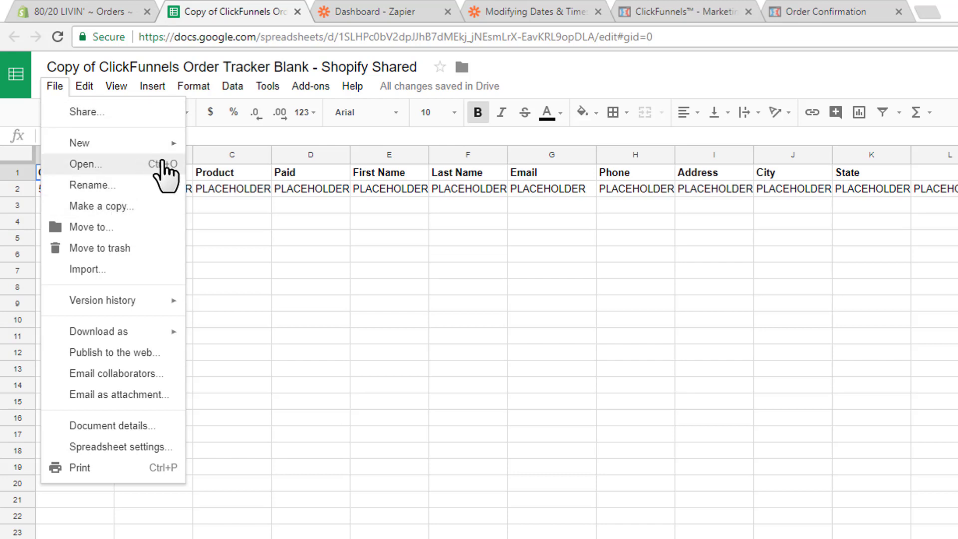
click(672, 203)
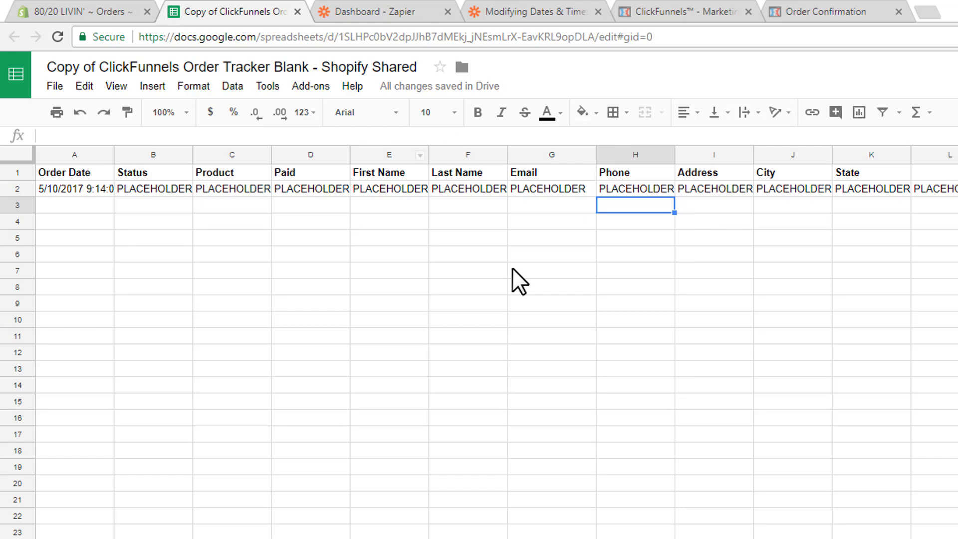
click(55, 86)
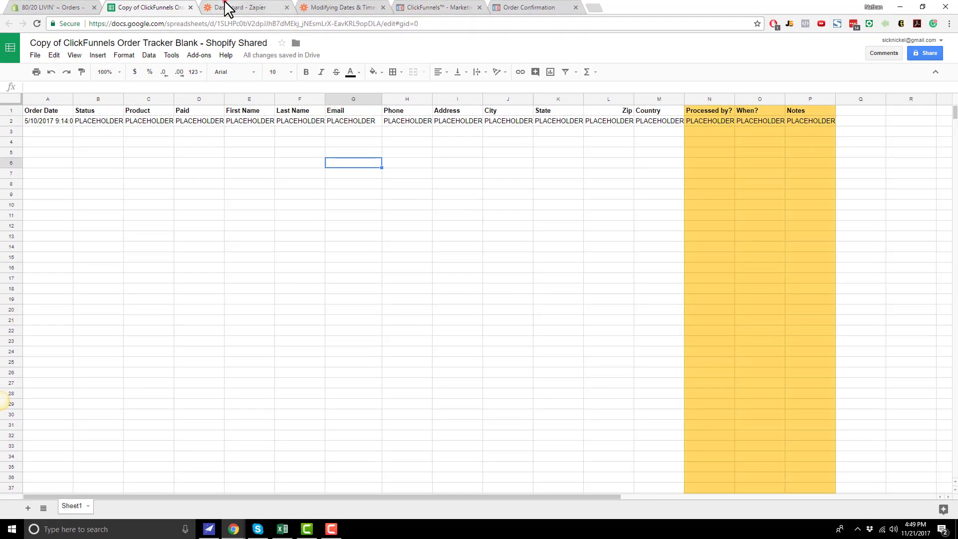
- Switch to the Zapier dashboard and create a new Zap named "New Customer"
click(352, 8)
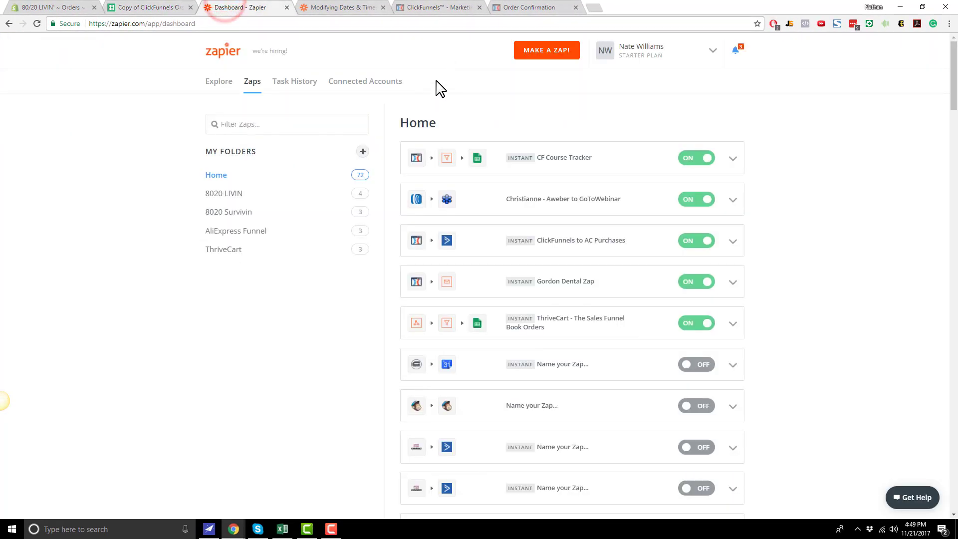
click(552, 50)
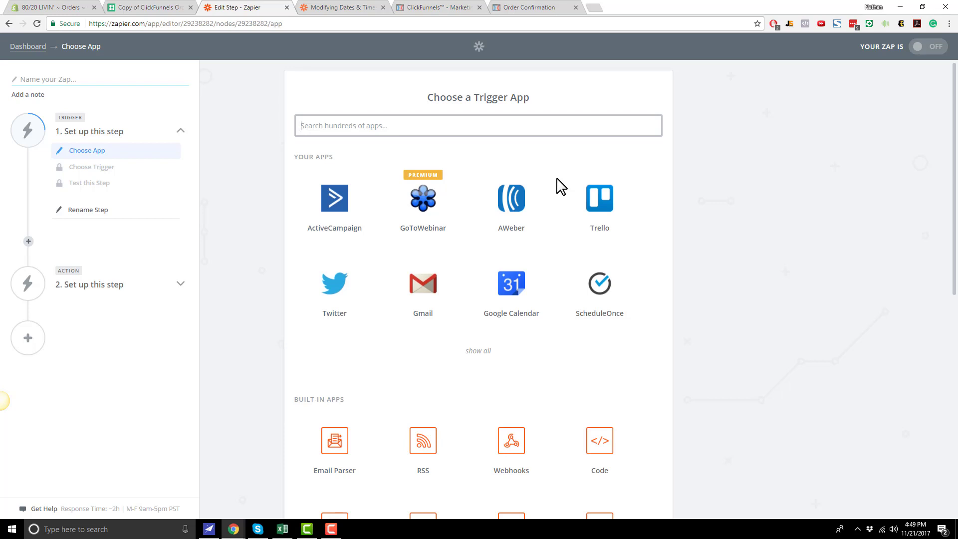
click(105, 78)
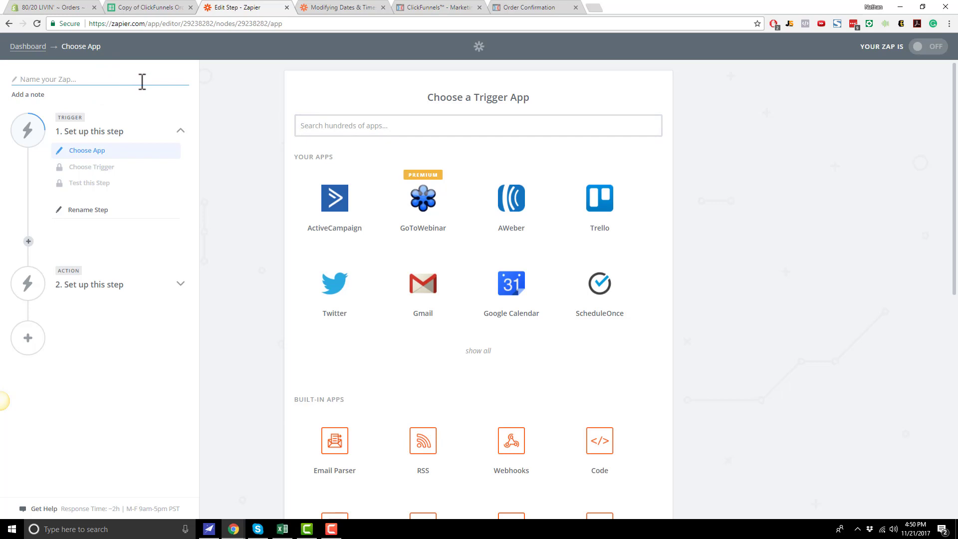
text(New Customer)
- Choose ClickFunnels as the trigger app and save New Purchase as its trigger event
click(86, 150)
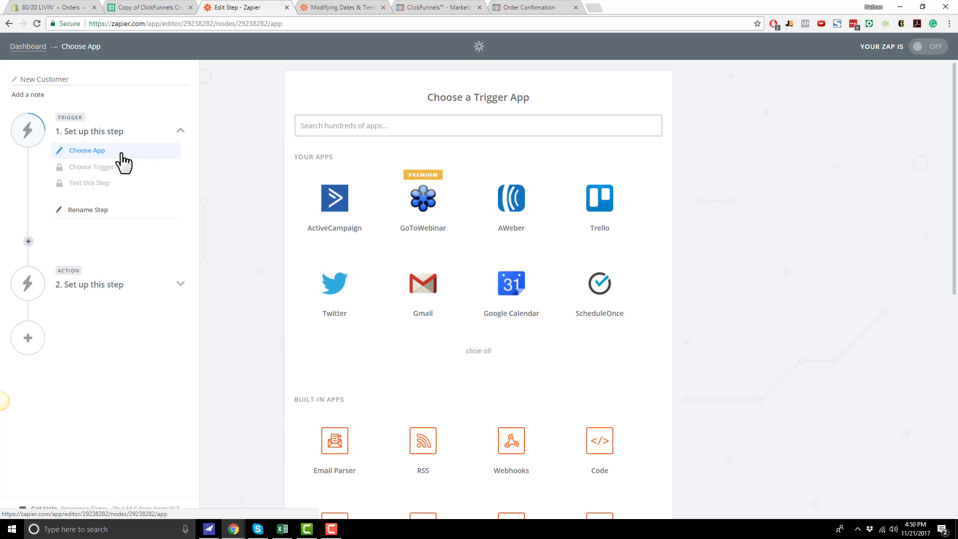
click(84, 154)
click(439, 125)
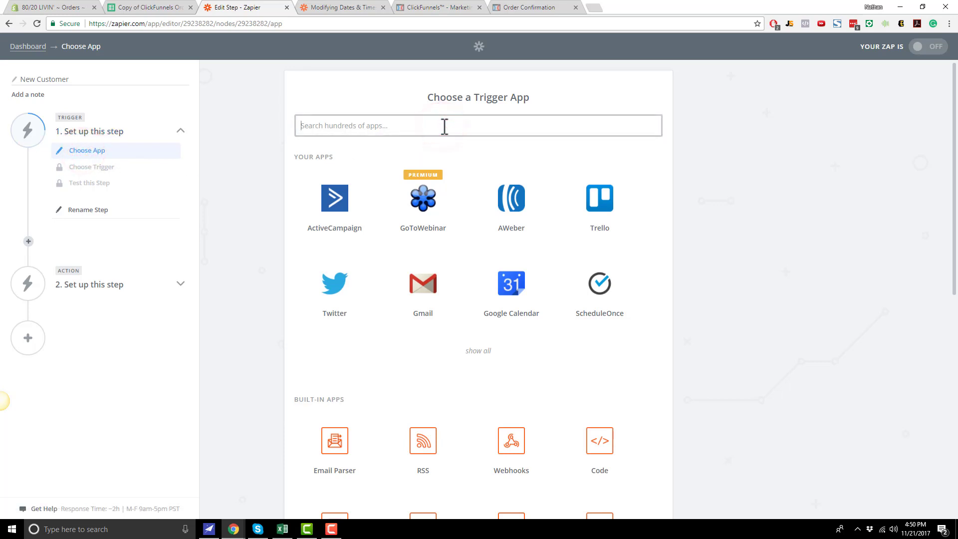
text(click)
click(433, 148)
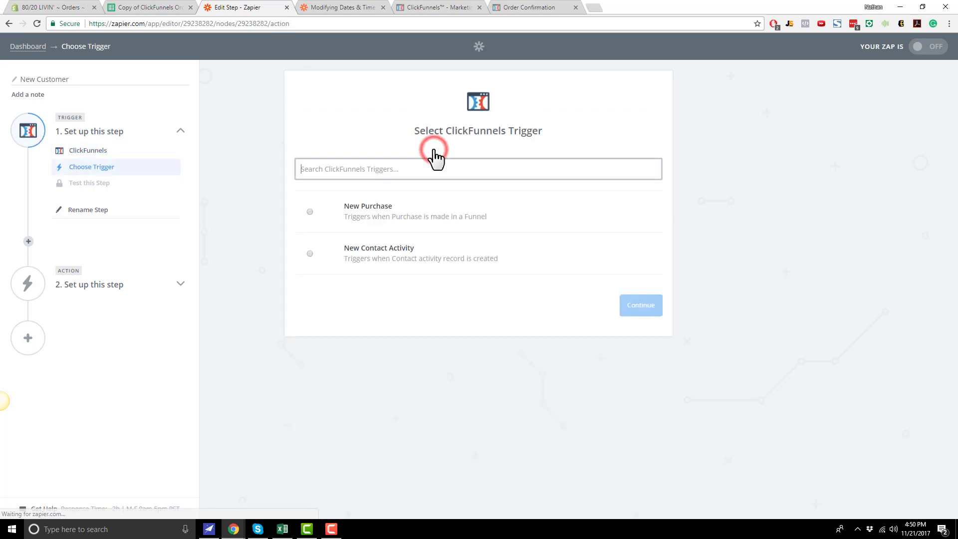
click(370, 214)
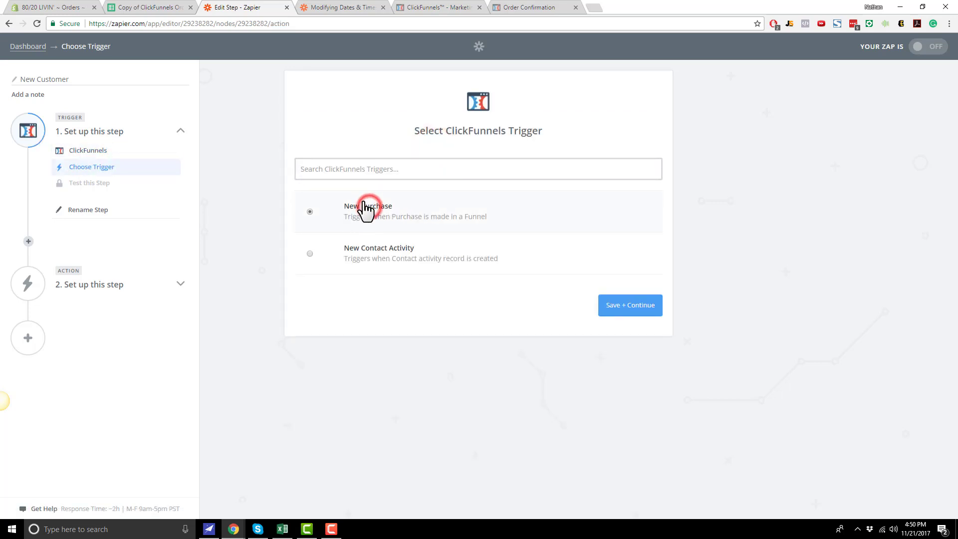
click(636, 308)
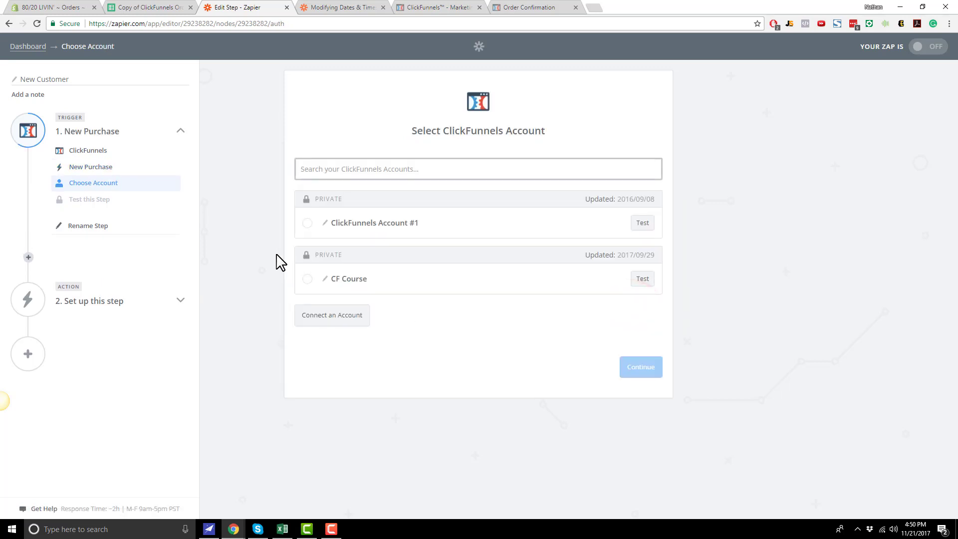
- Use ClickFunnels Account #1 for the trigger and keep it watching All Funnels and All Funnel Steps
click(371, 223)
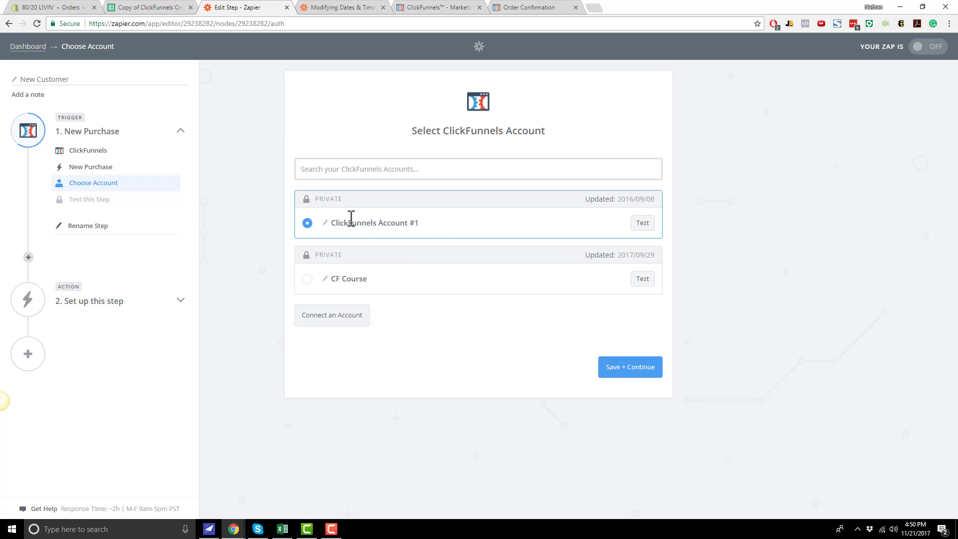
click(620, 370)
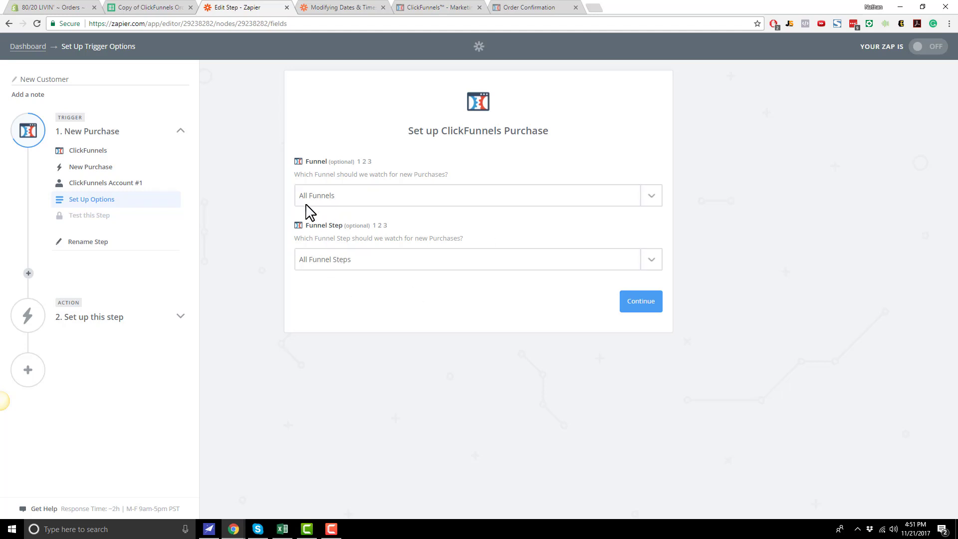
click(628, 306)
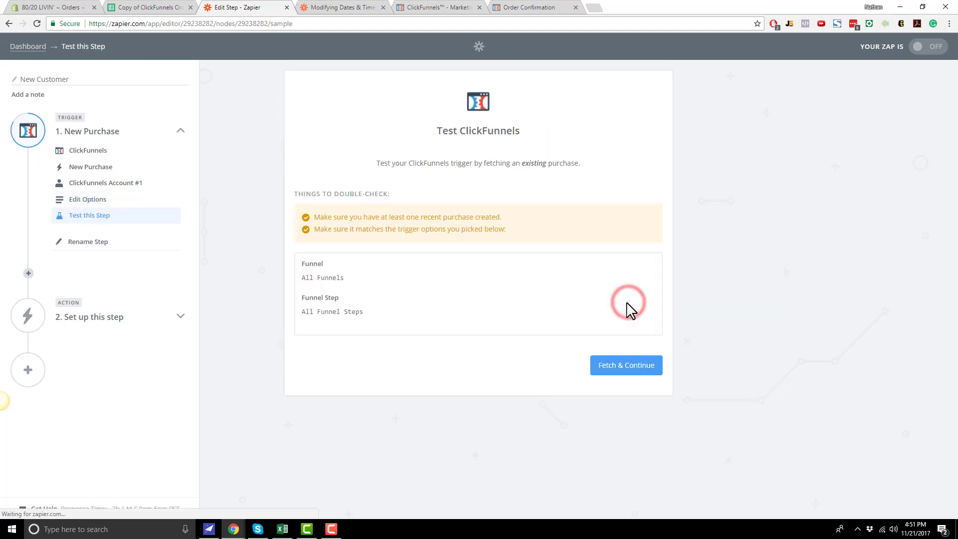
- Test the trigger by fetching an existing purchase, review its sample data, and continue to the action setup
click(635, 366)
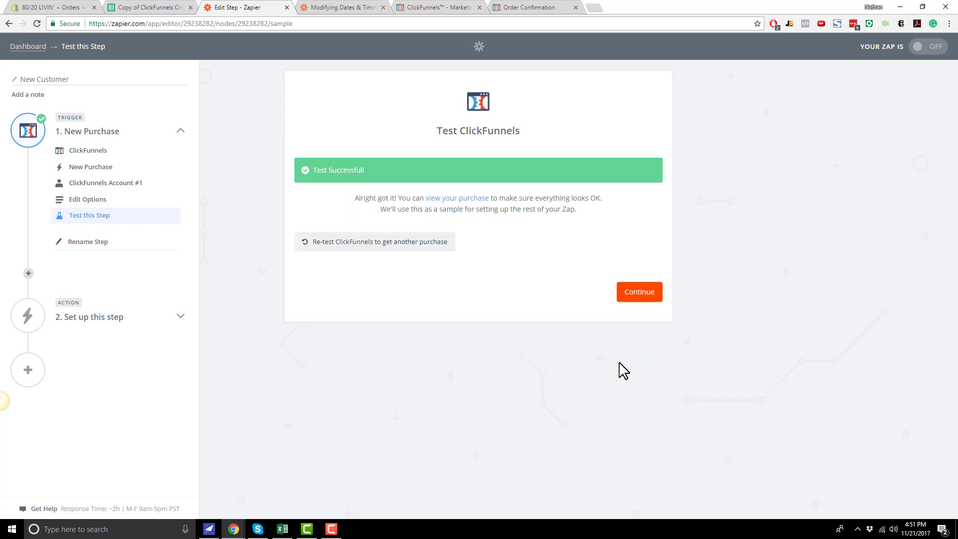
click(464, 198)
scroll(499, 320, down, 3)
scroll(502, 326, down, 15)
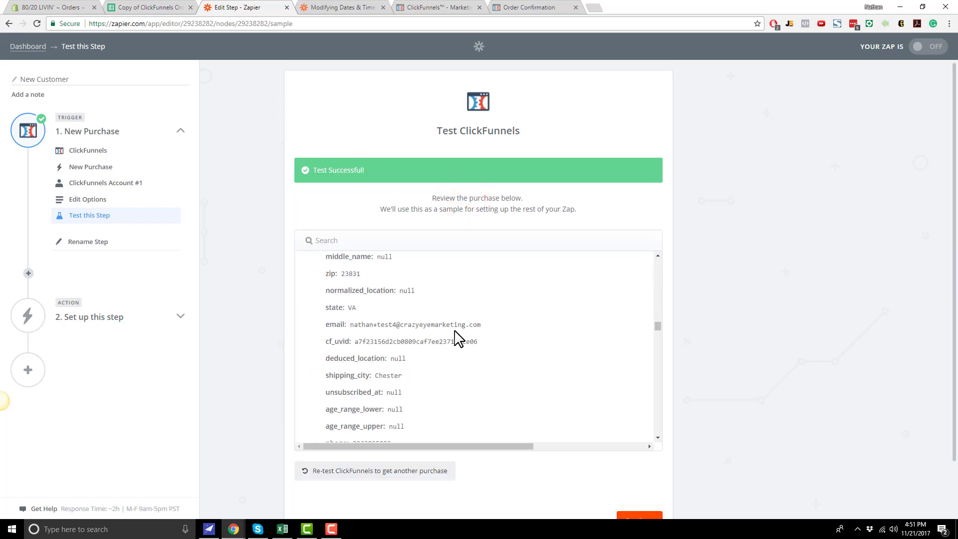
scroll(458, 340, down, 10)
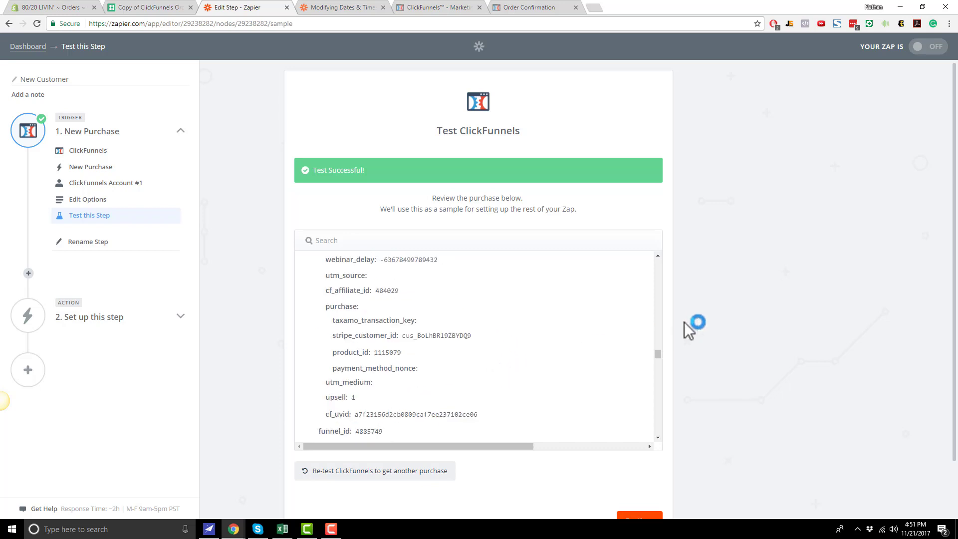
scroll(494, 375, down, 5)
scroll(787, 380, down, 2)
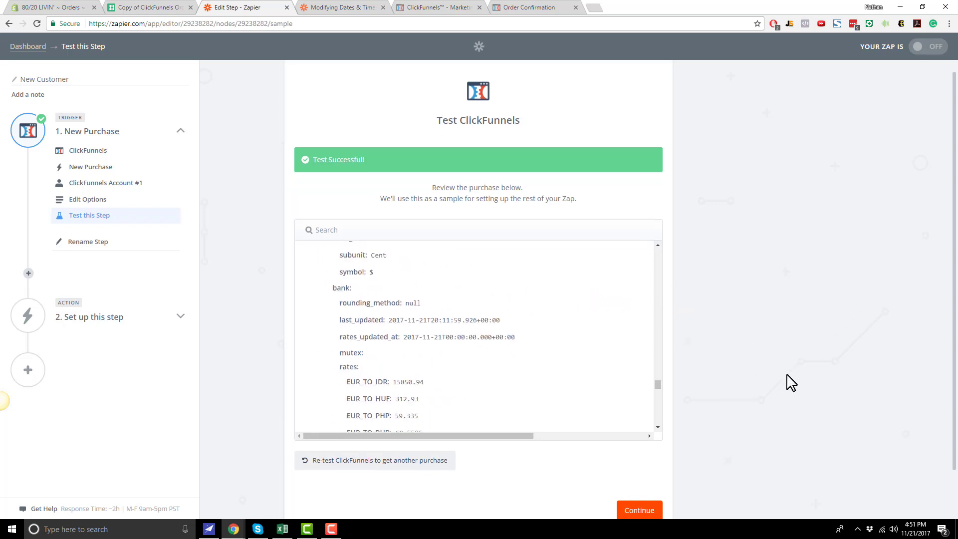
click(644, 458)
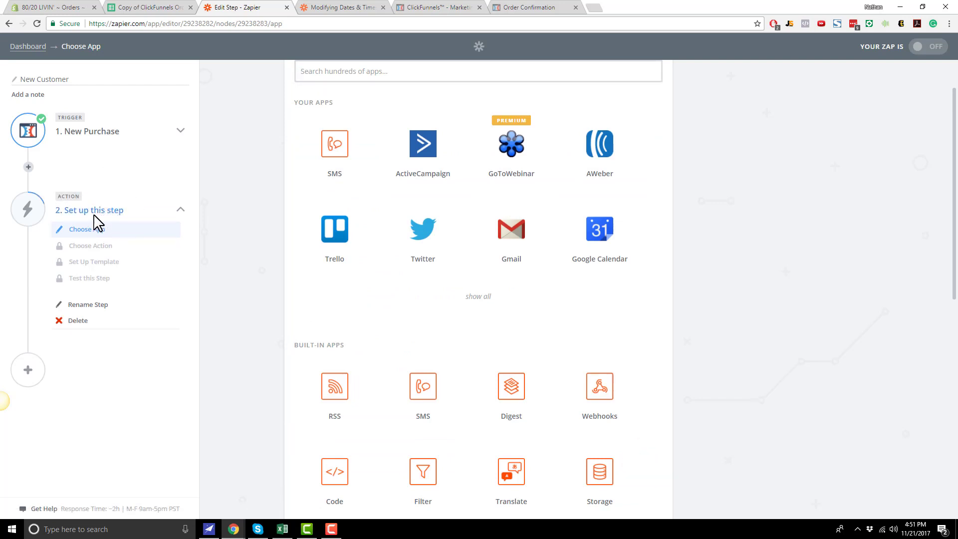
- Insert an "Only continue if..." filter between the New Purchase trigger and the action
click(28, 167)
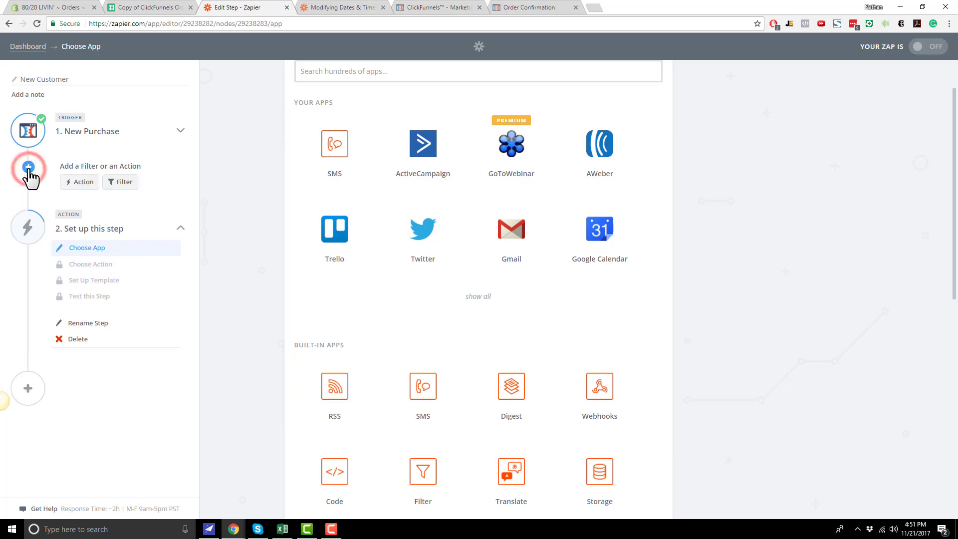
click(127, 184)
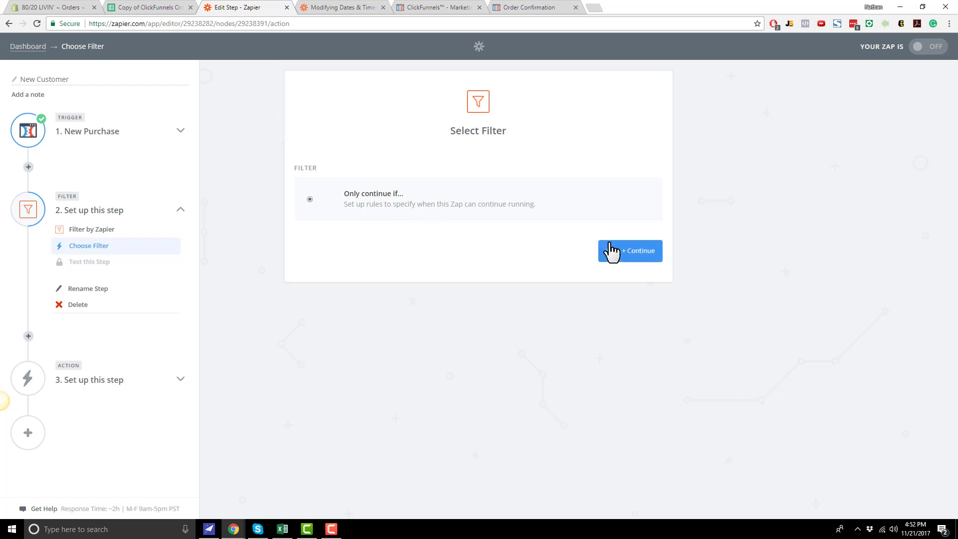
click(622, 264)
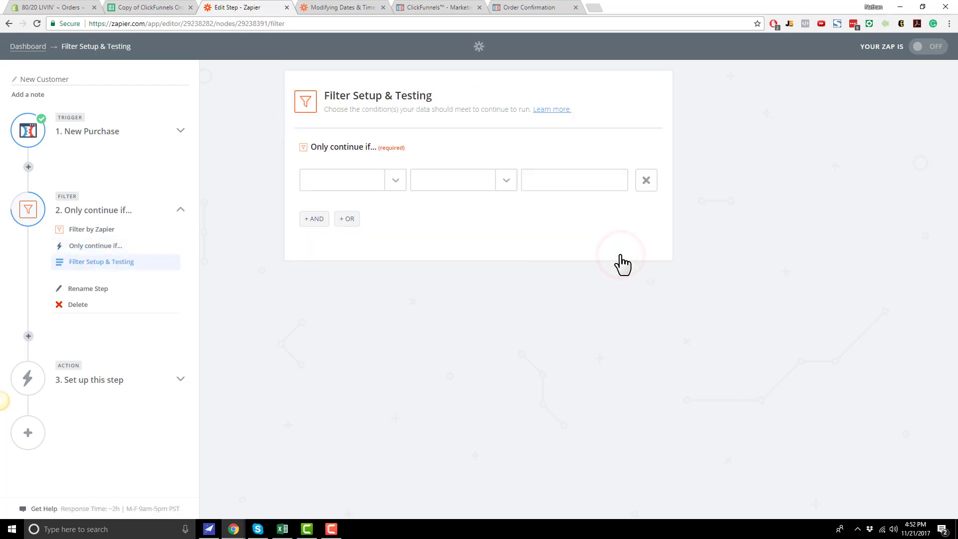
- Set the filter condition to check the Contact Funnel Step ID with the (Text) Contains rule
click(397, 183)
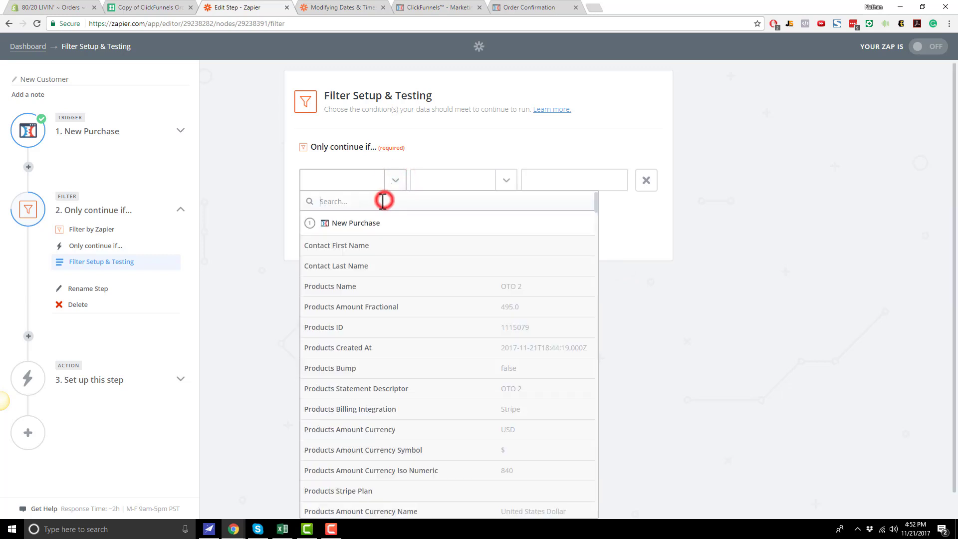
text(step)
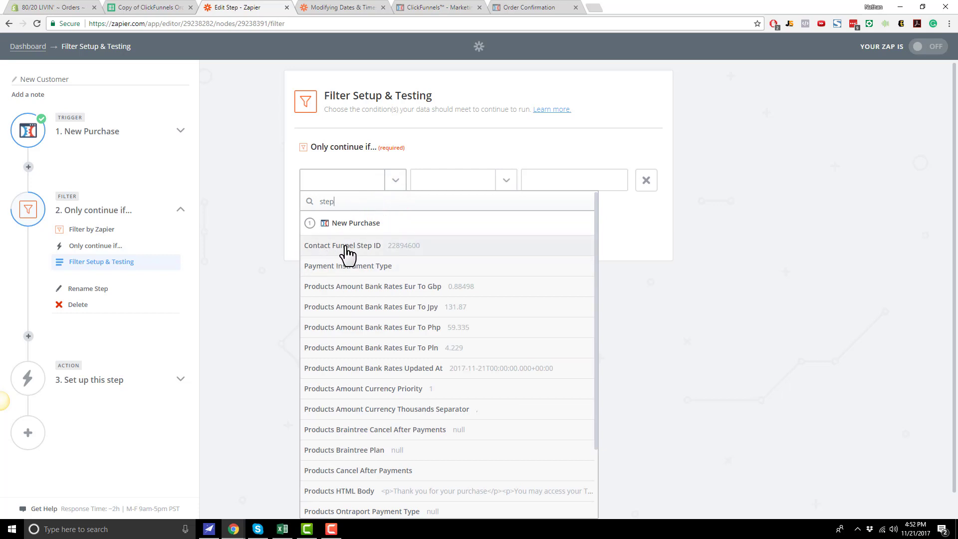
click(378, 255)
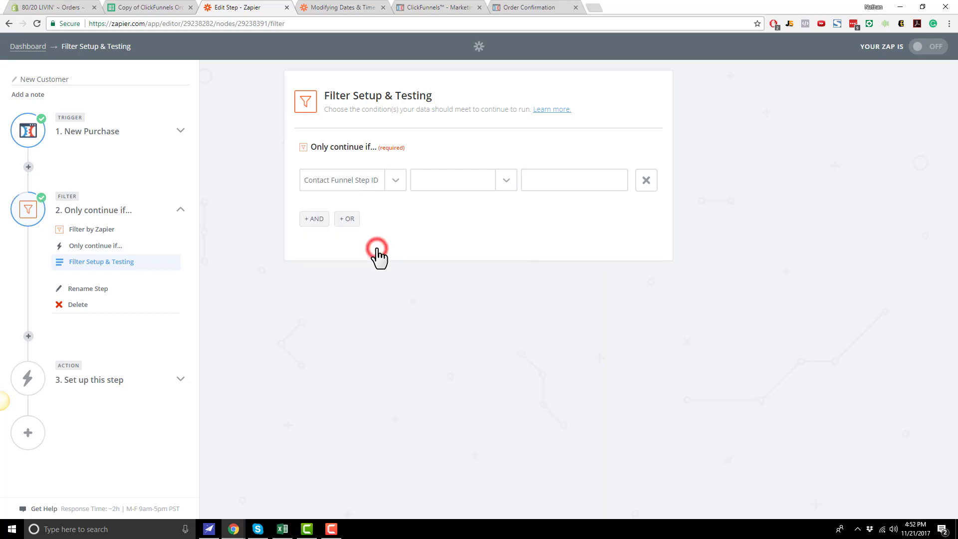
click(507, 182)
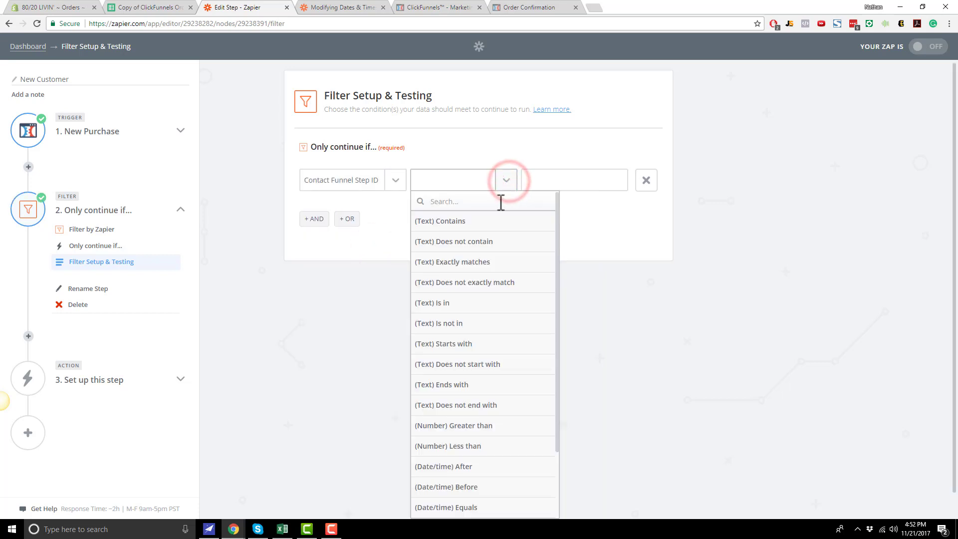
click(468, 230)
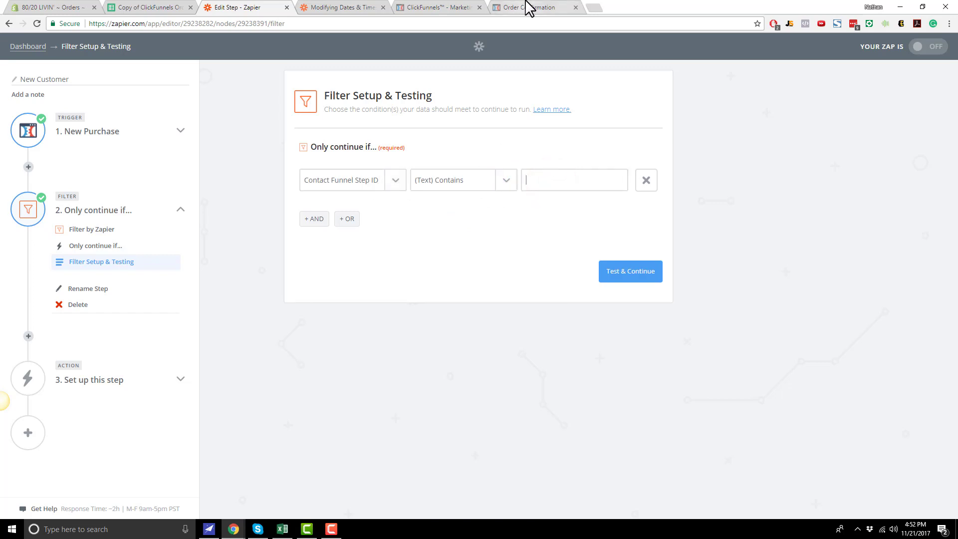
- Switch to ClickFunnels and copy the step ID 22894597 from the Sales Page v1 page address
click(459, 7)
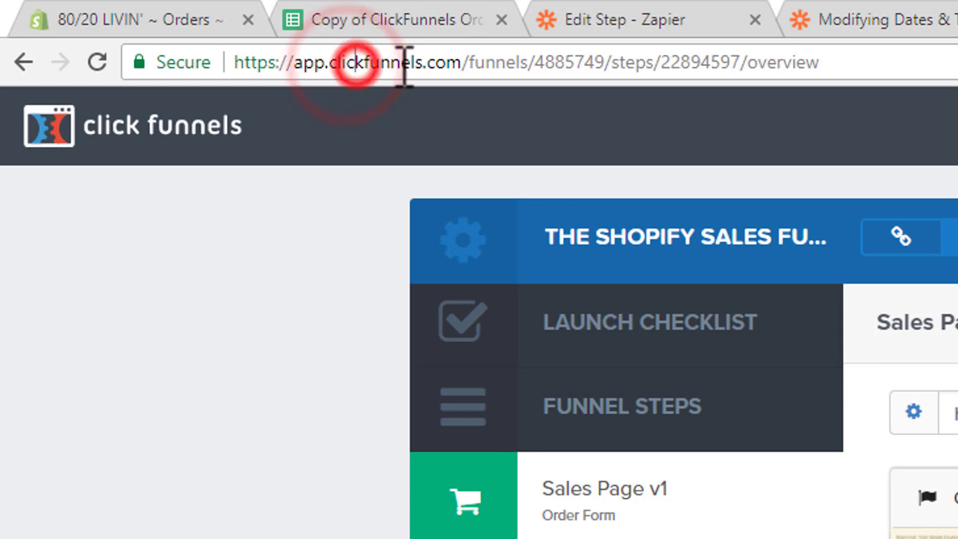
drag(464, 62, 742, 63)
key(ctrl+c)
click(538, 63)
click(673, 63)
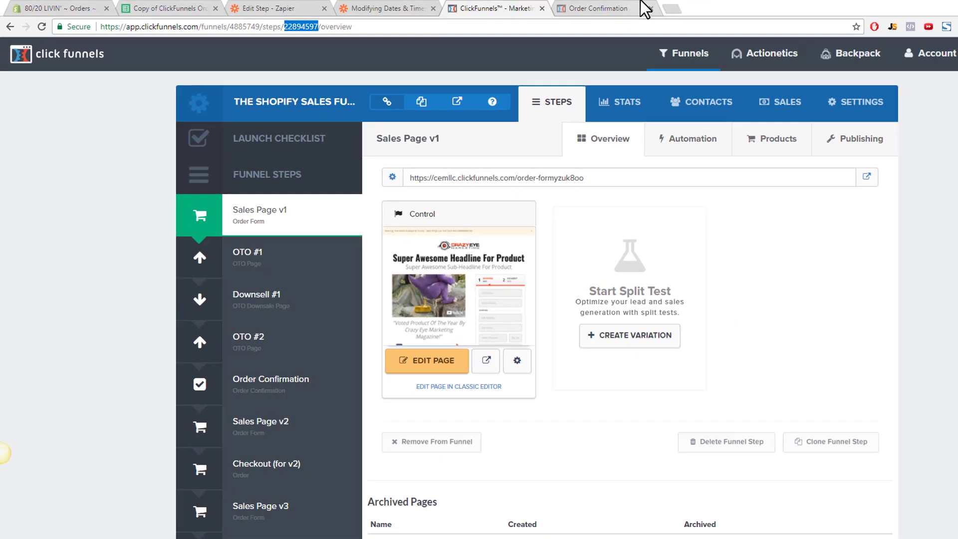
- Return to the Zapier filter setup and paste 22894597 as the value of the Contact Funnel Step ID condition
click(539, 7)
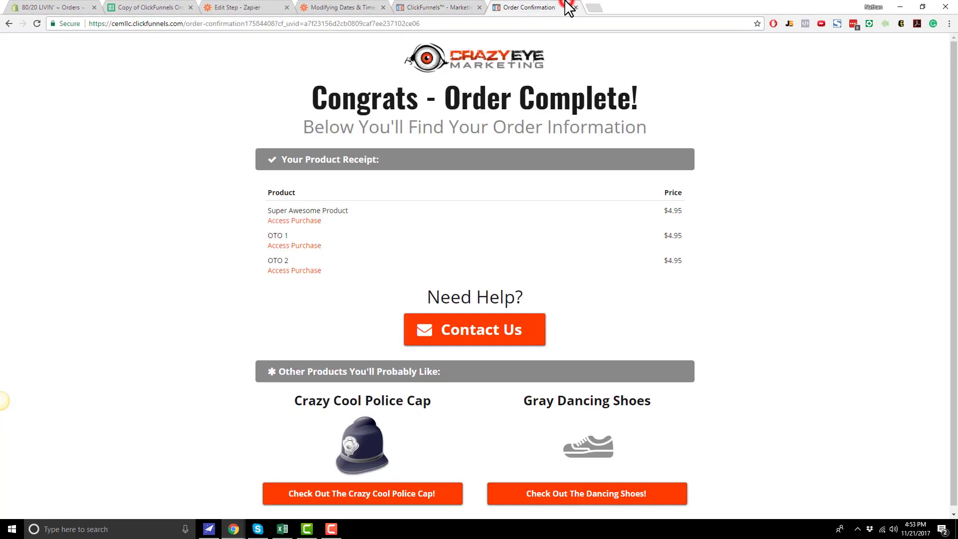
click(368, 7)
click(269, 7)
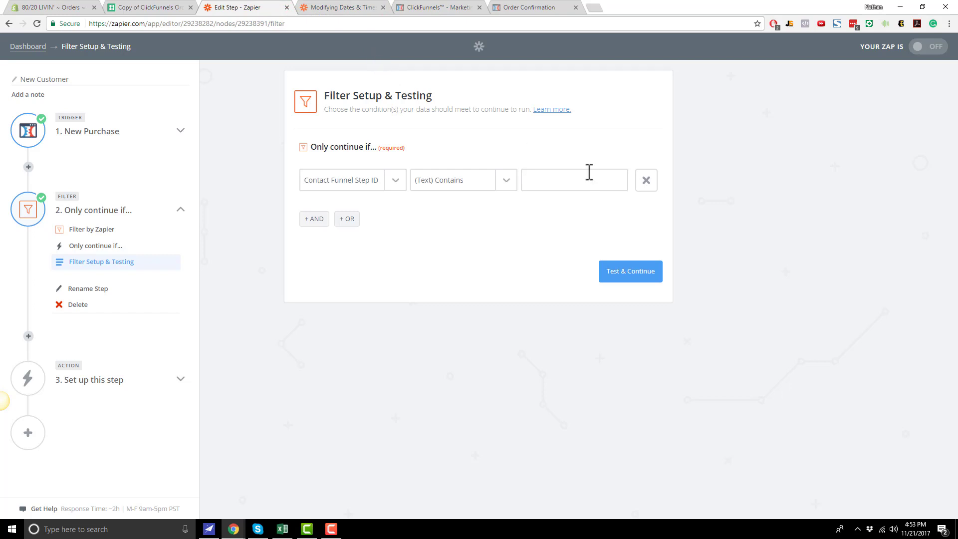
click(572, 181)
key(ctrl+v)
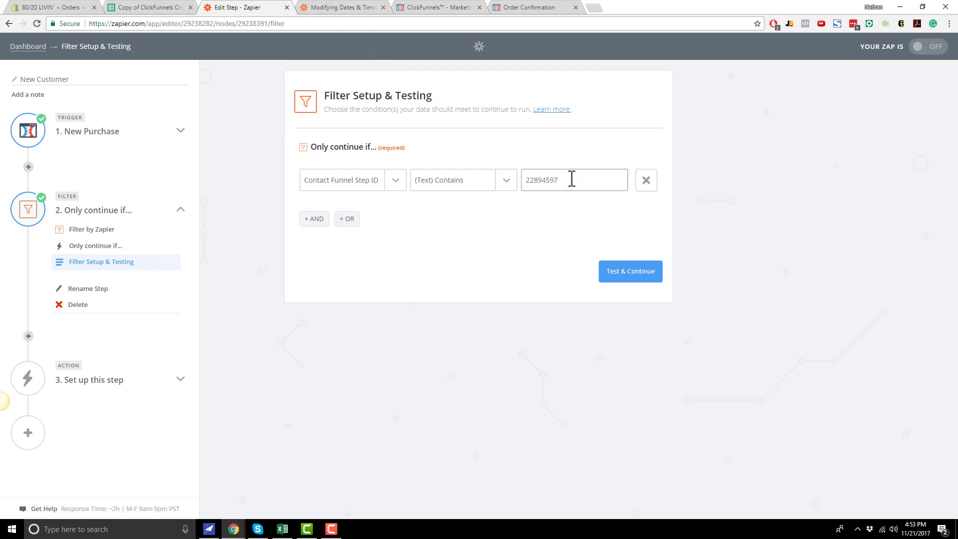
- Compare the filter value with the Sales Page v1 step ID in ClickFunnels, return to Zapier and test the filter, continuing to the action
click(449, 7)
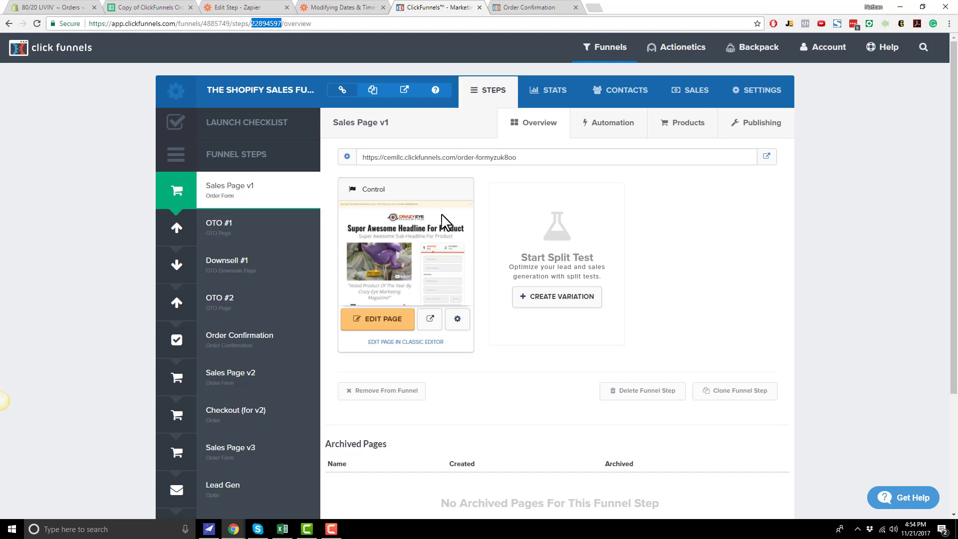
click(264, 7)
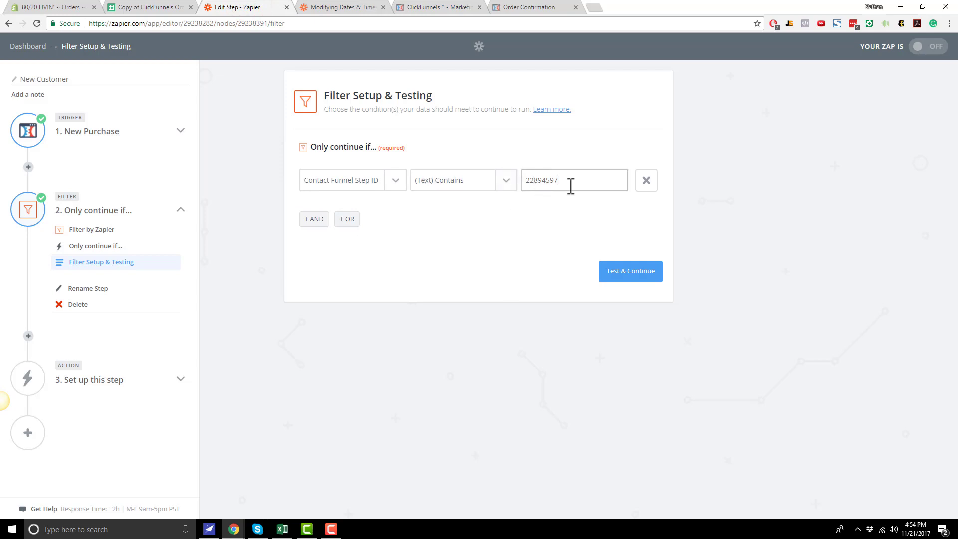
double_click(586, 182)
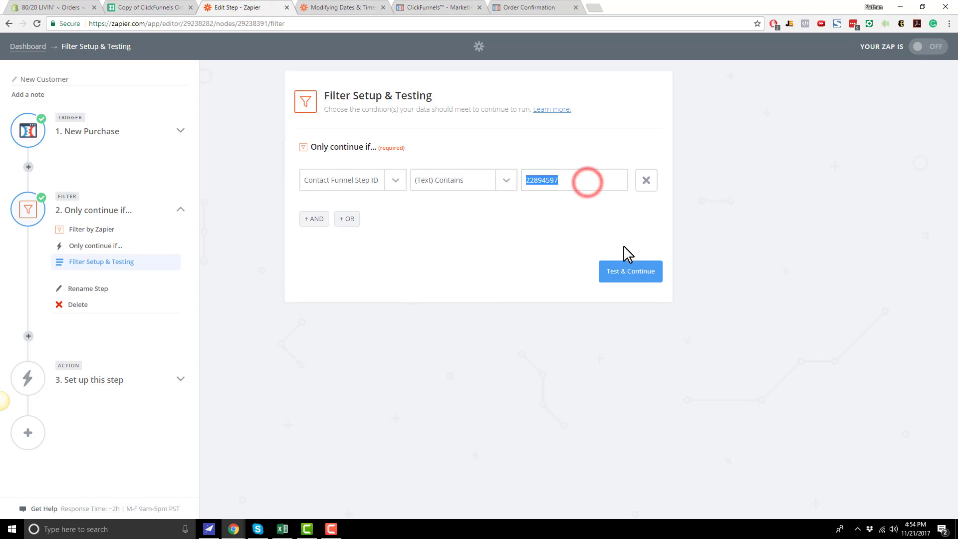
click(638, 277)
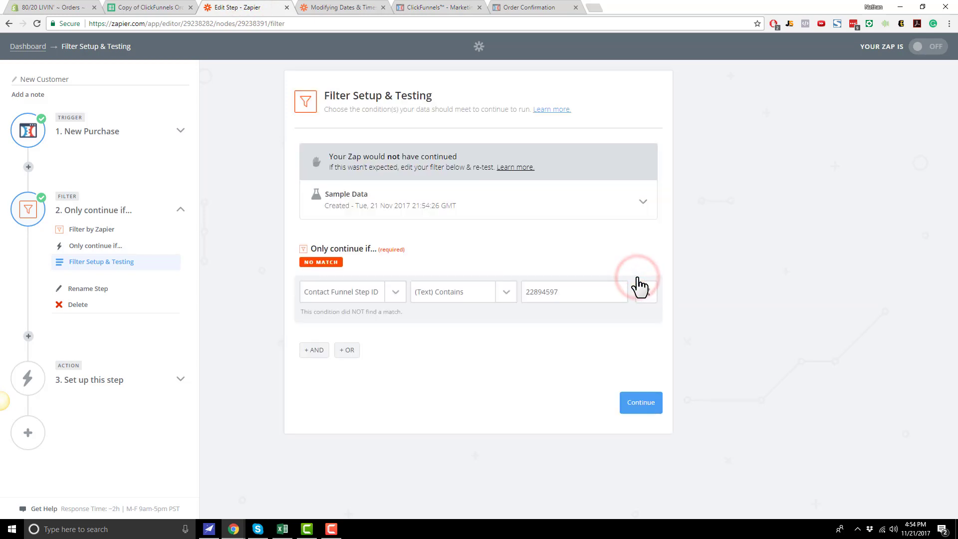
drag(338, 156, 496, 168)
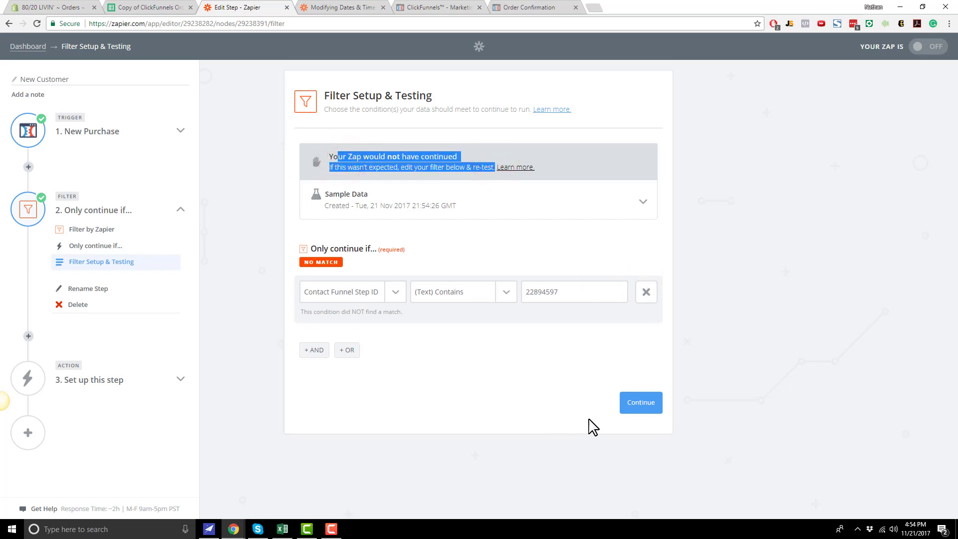
click(636, 405)
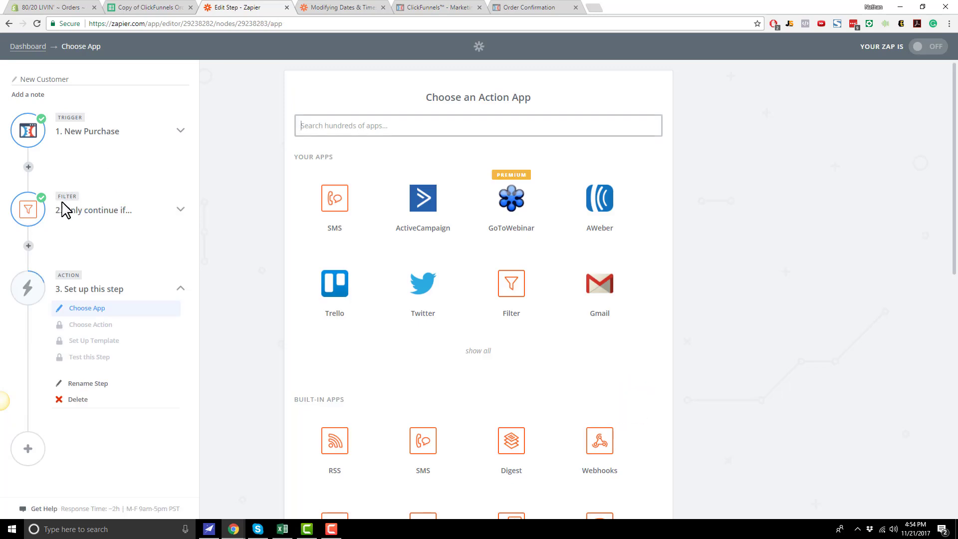
- Insert a second "Only continue if..." filter between the funnel step filter and the action
click(29, 246)
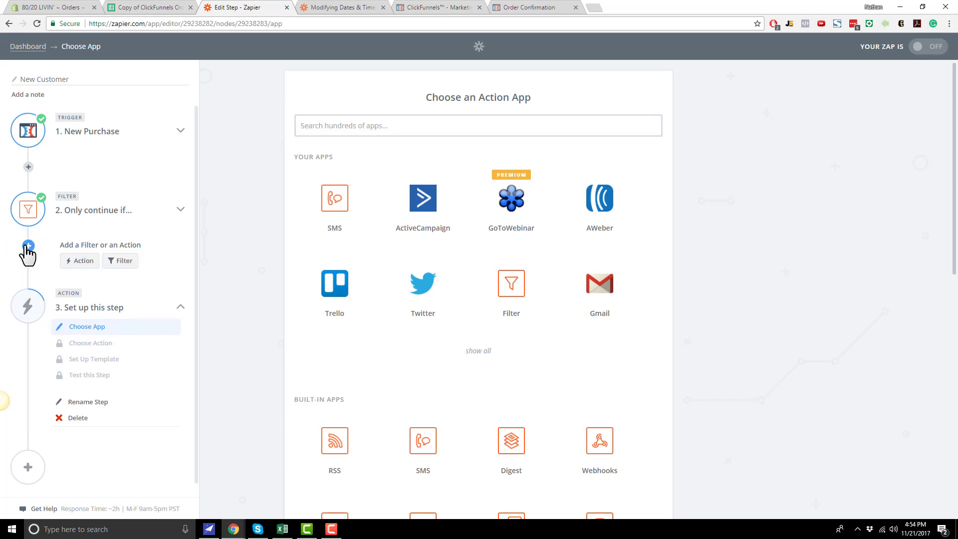
click(132, 261)
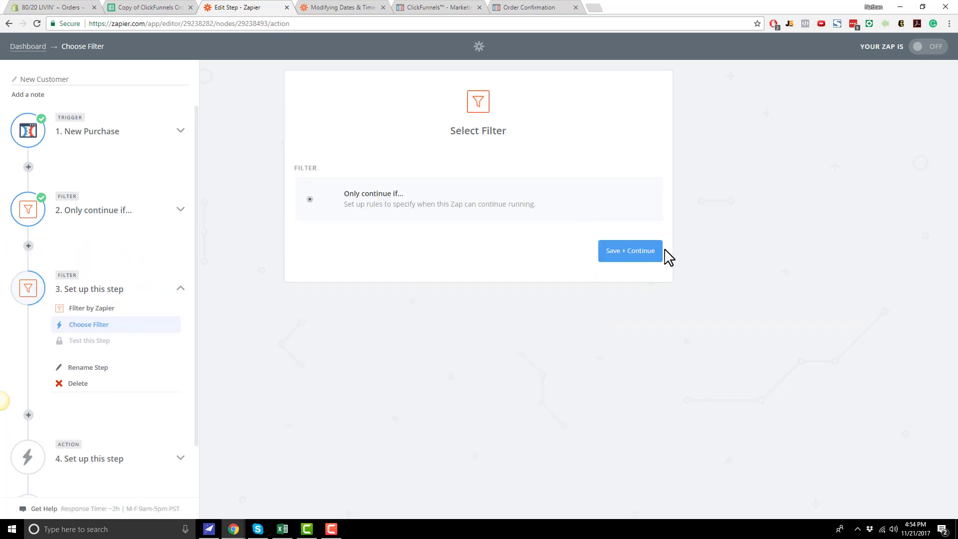
click(630, 254)
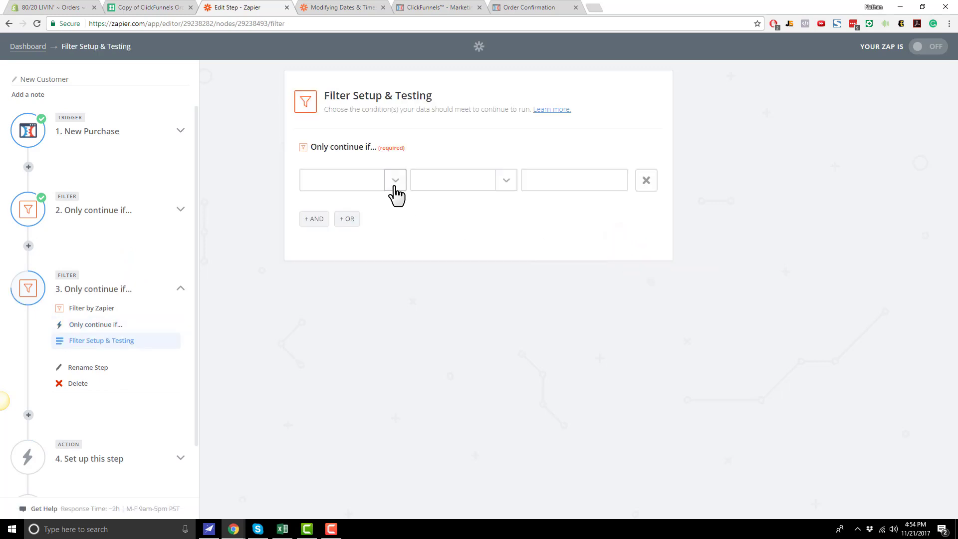
- Set the second filter to continue only if Status (Text) Contains paid, test it and continue to the action step
click(394, 182)
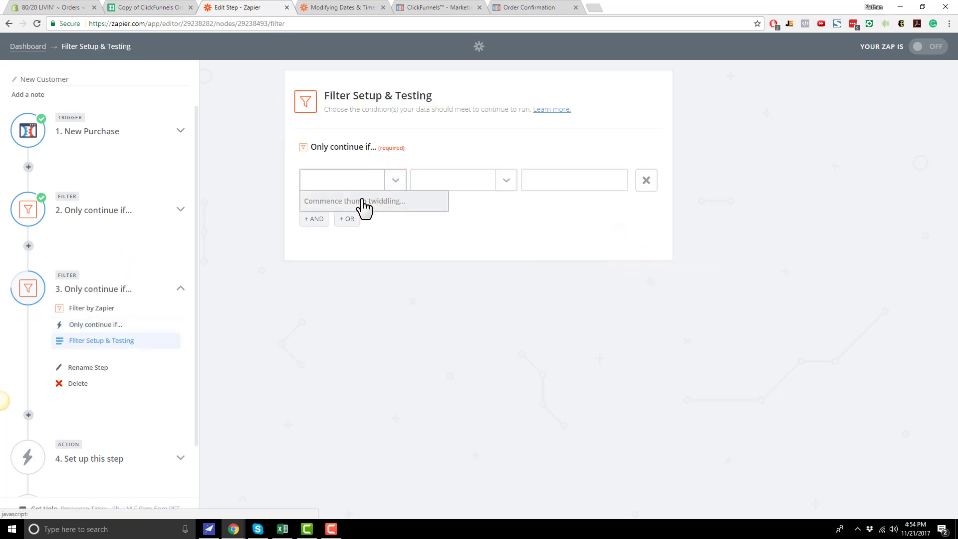
click(363, 202)
text(sta)
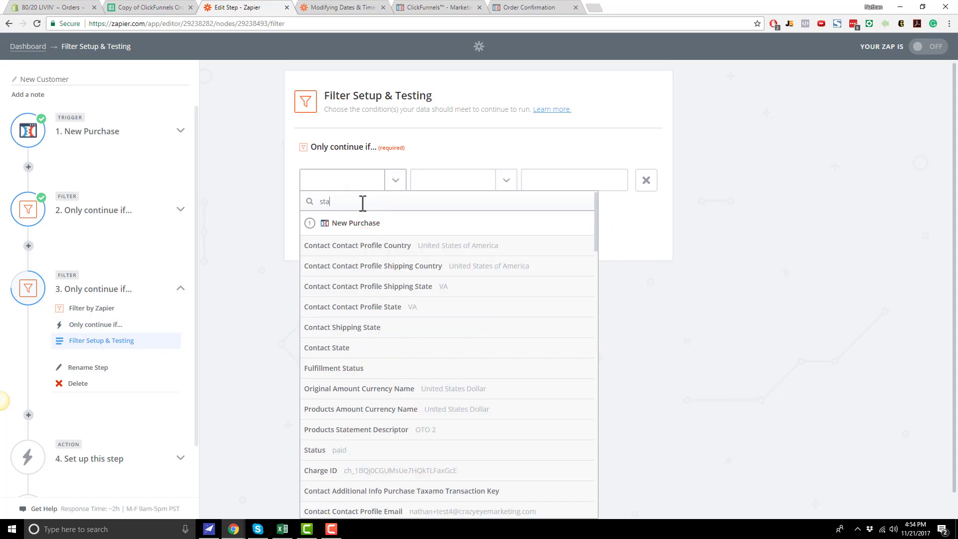
text(tus)
click(335, 245)
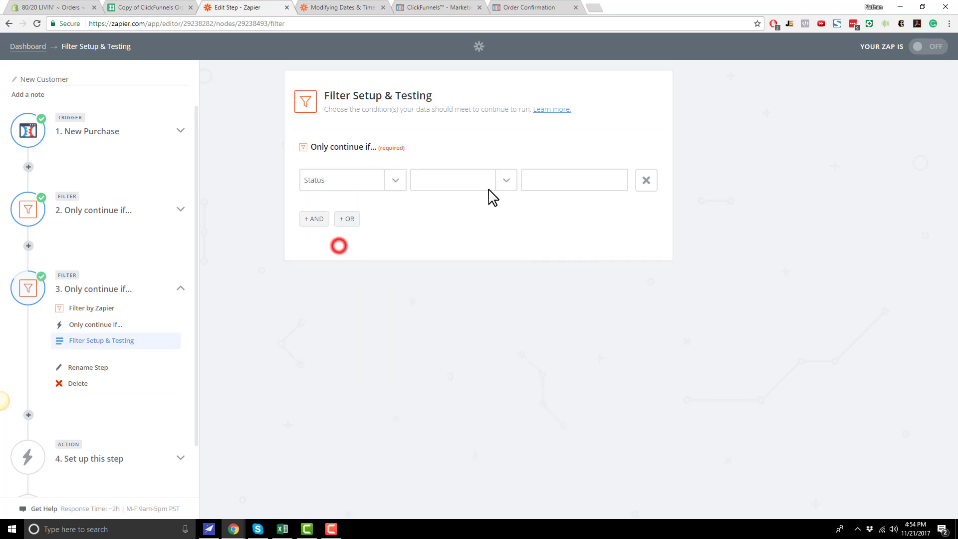
click(504, 181)
click(479, 221)
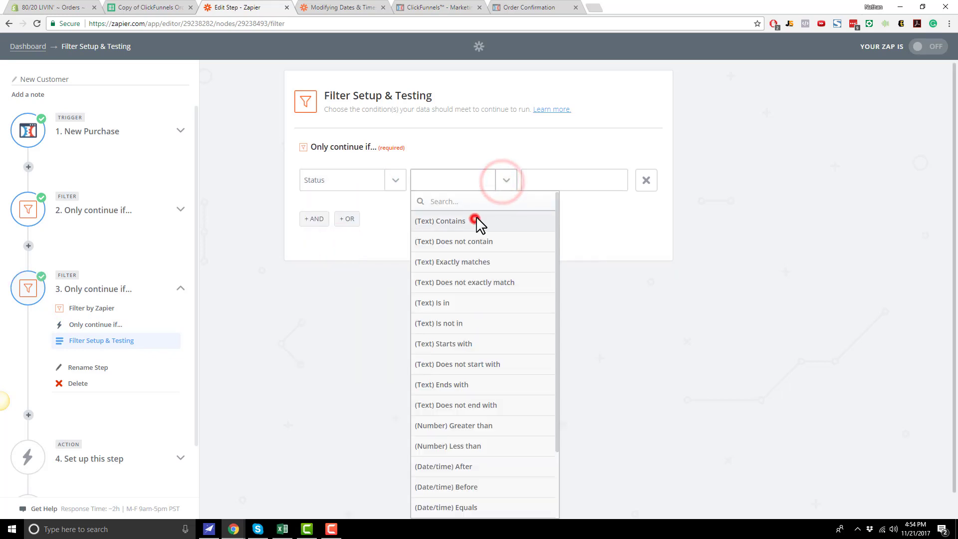
click(550, 180)
text(paid)
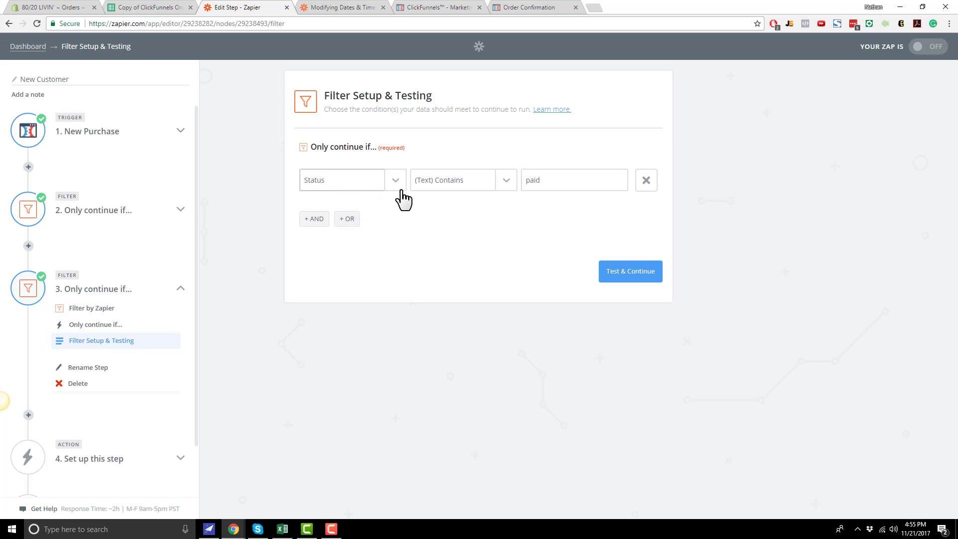
click(643, 273)
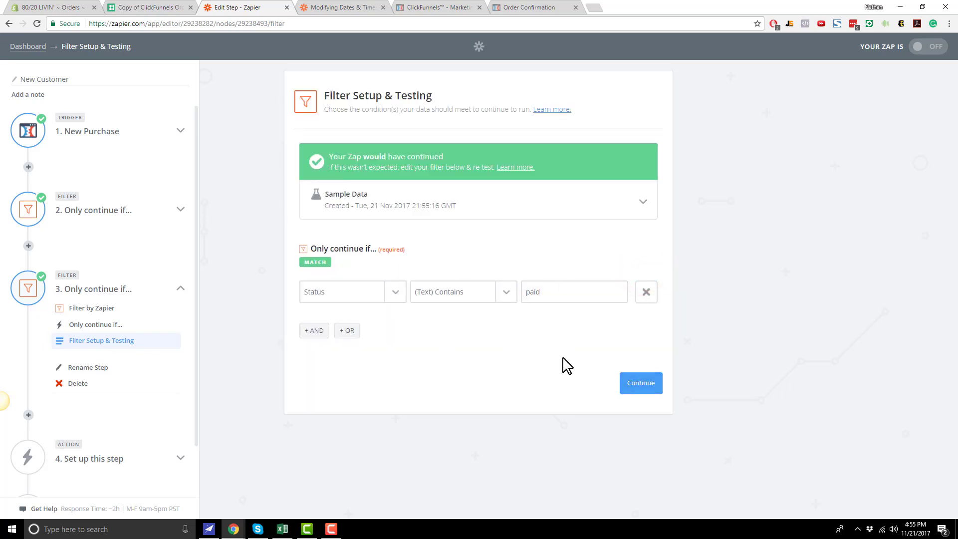
click(641, 389)
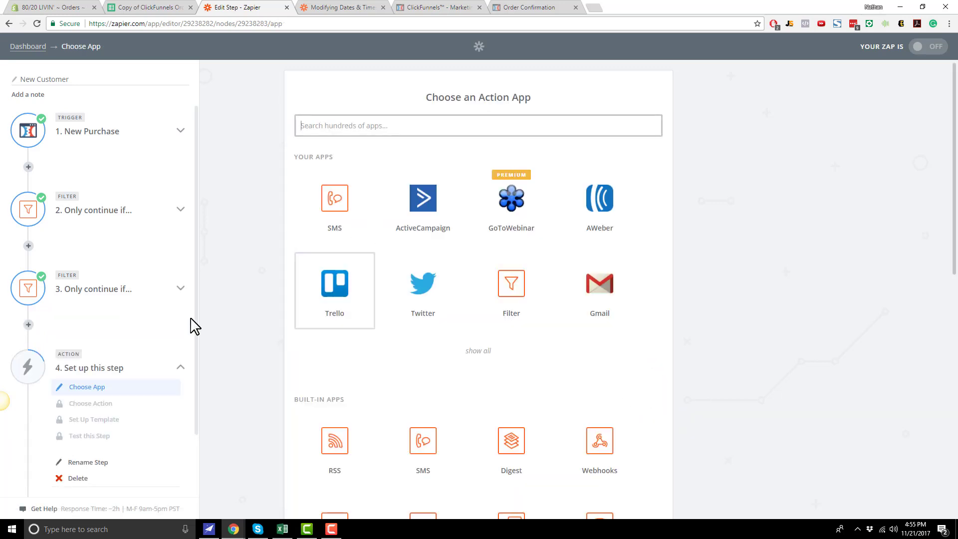
- Reopen the first filter's setup and add an OR condition checking Contact Funnel Step ID with the (Text) Contains rule
click(139, 214)
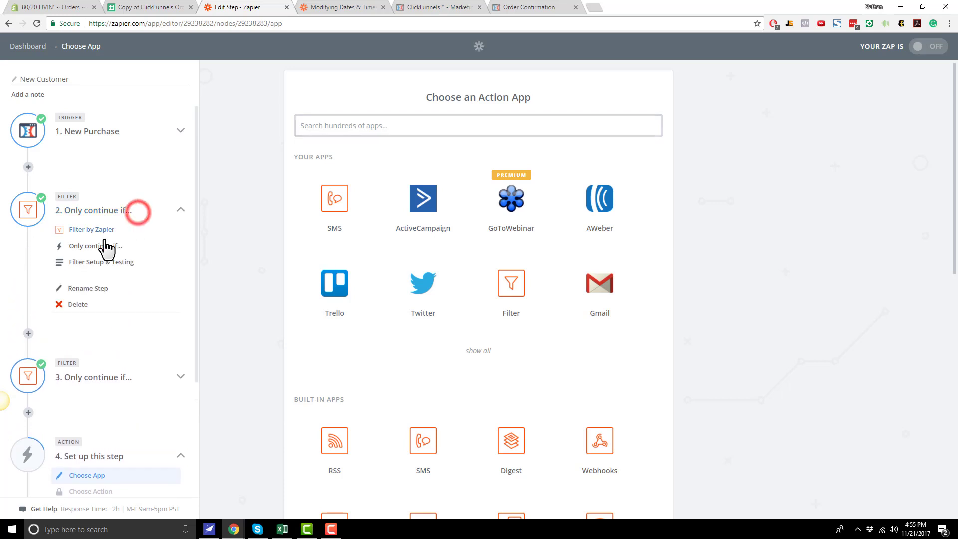
click(94, 245)
click(108, 265)
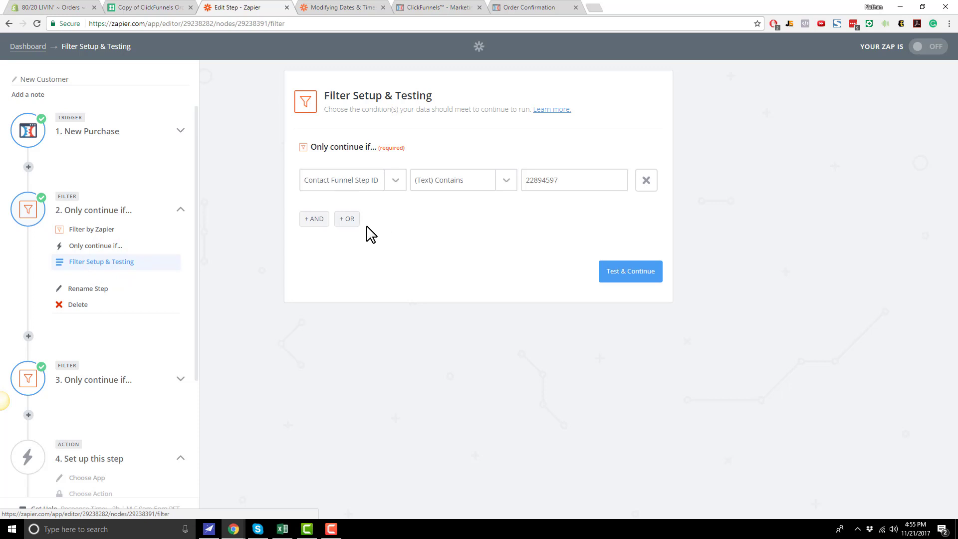
click(348, 219)
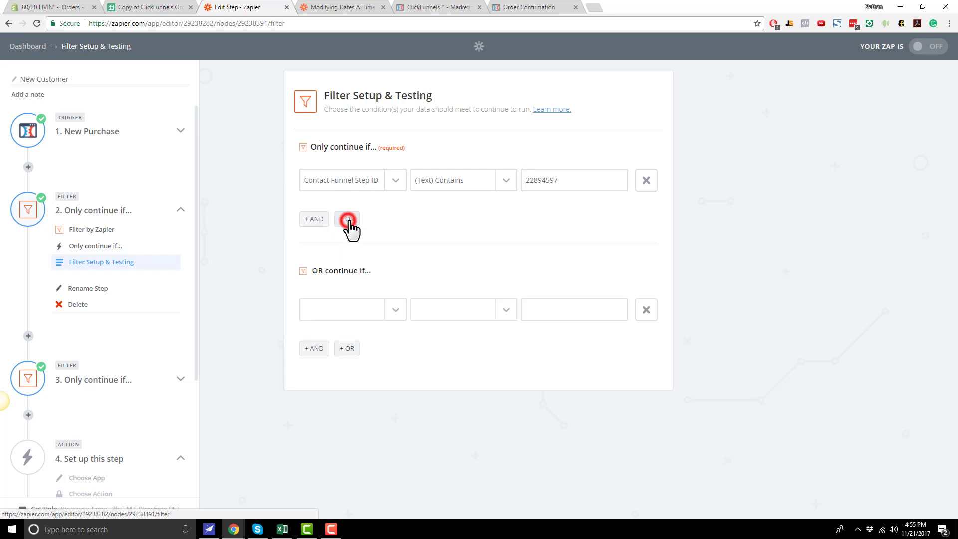
click(389, 311)
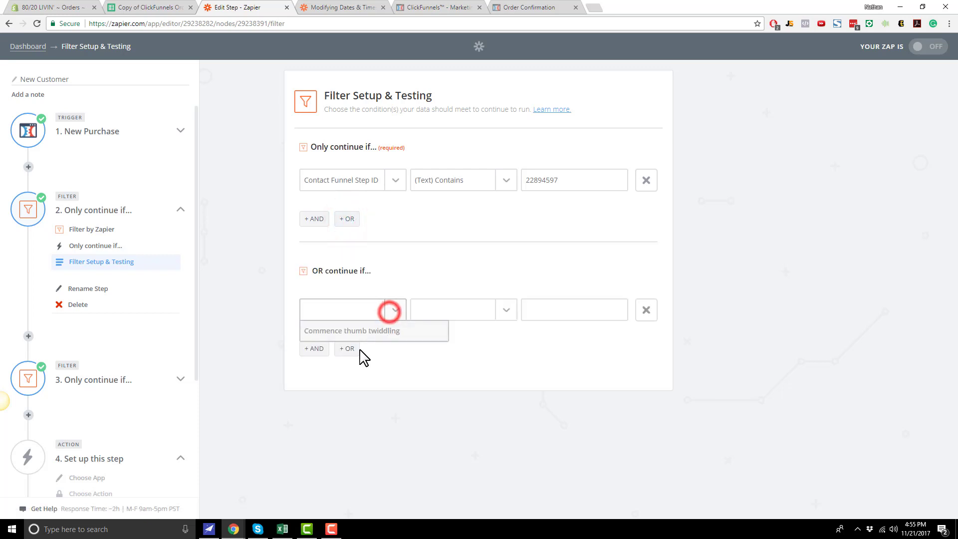
click(357, 314)
click(394, 309)
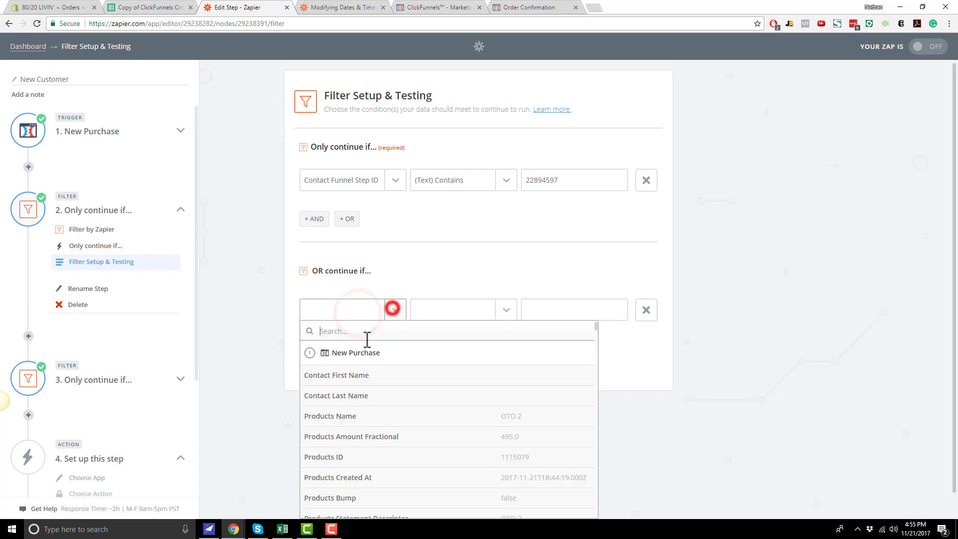
click(368, 334)
text(step)
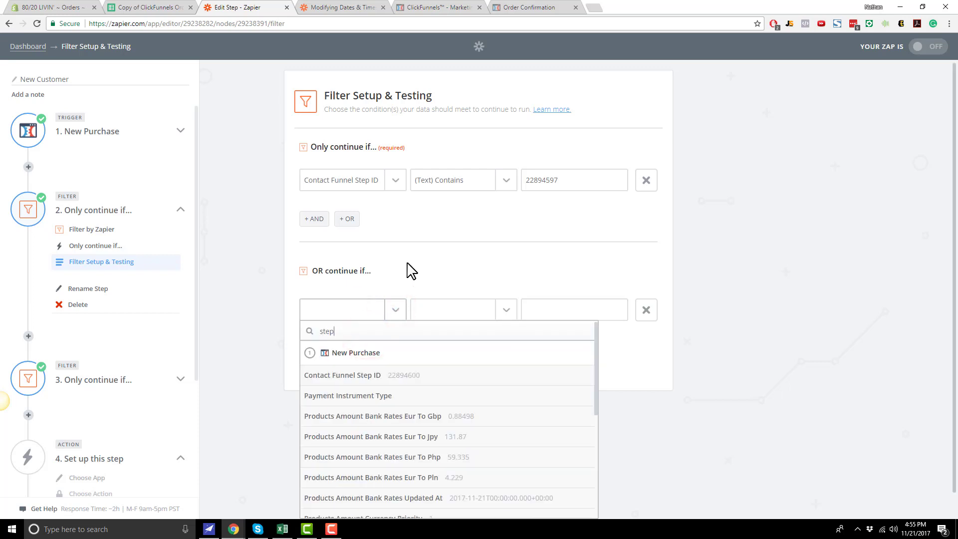
click(448, 379)
click(506, 310)
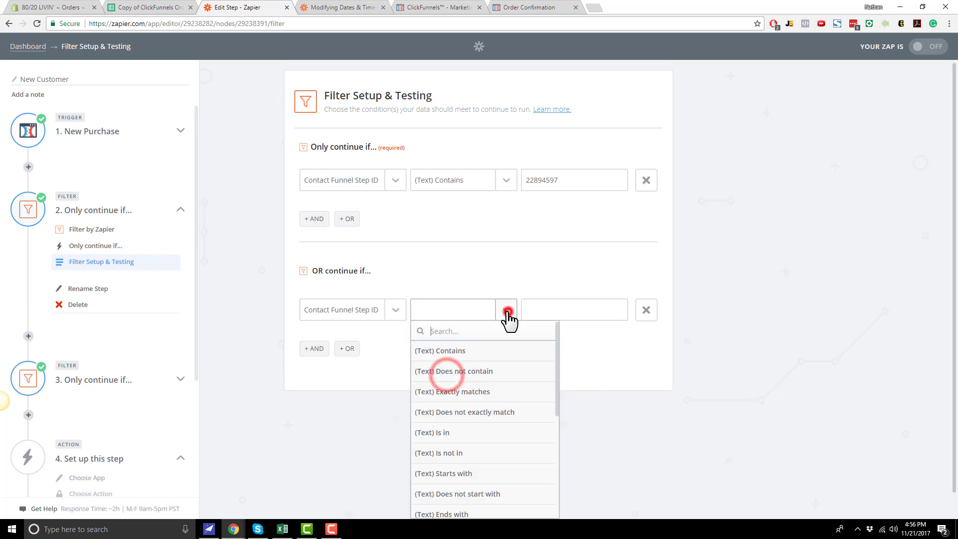
click(460, 350)
click(576, 309)
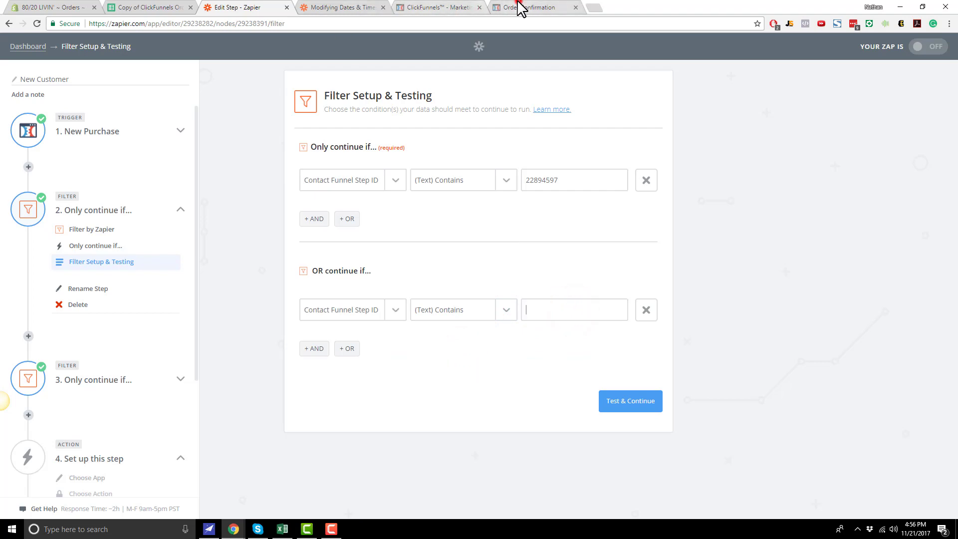
- Switch to ClickFunnels to highlight the step ID in the page address, and return to Zapier to remove the empty OR condition
click(419, 8)
double_click(345, 32)
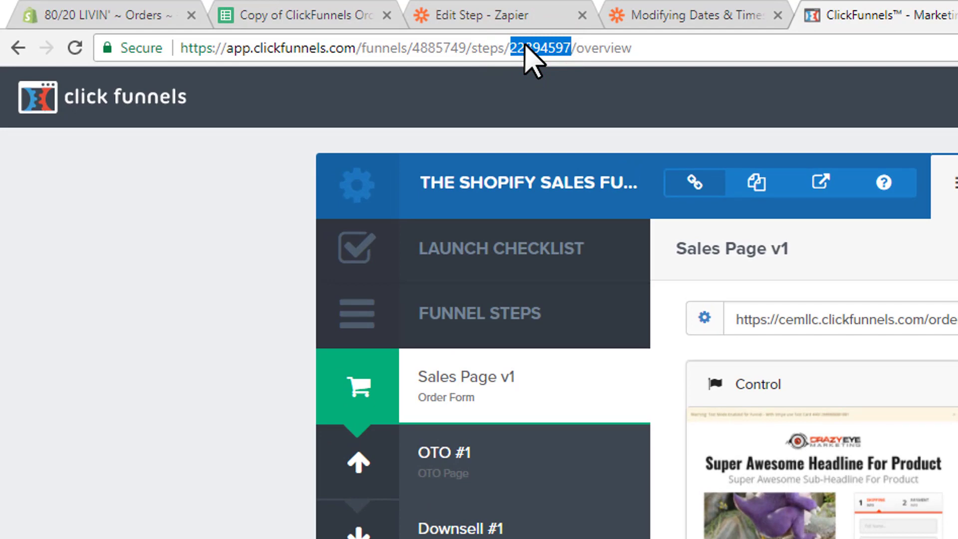
double_click(538, 47)
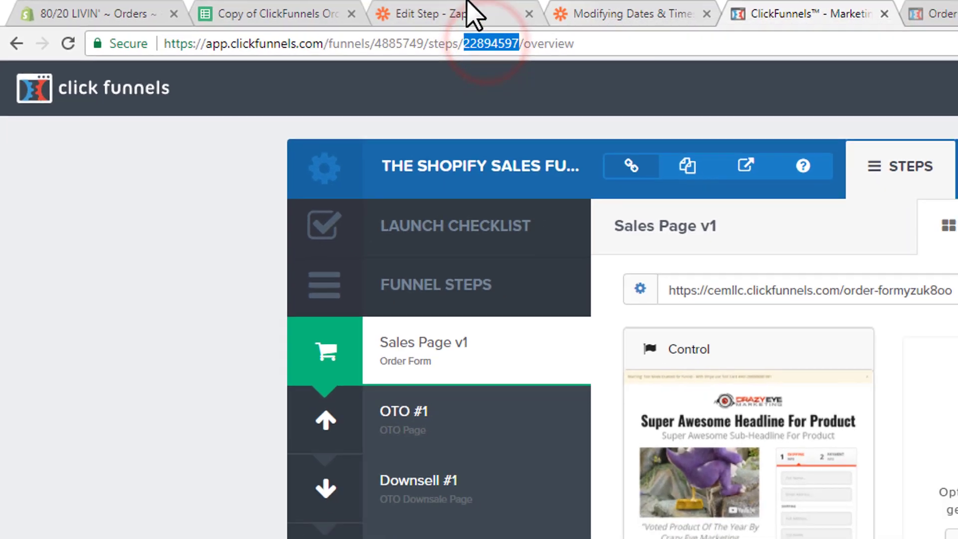
click(469, 10)
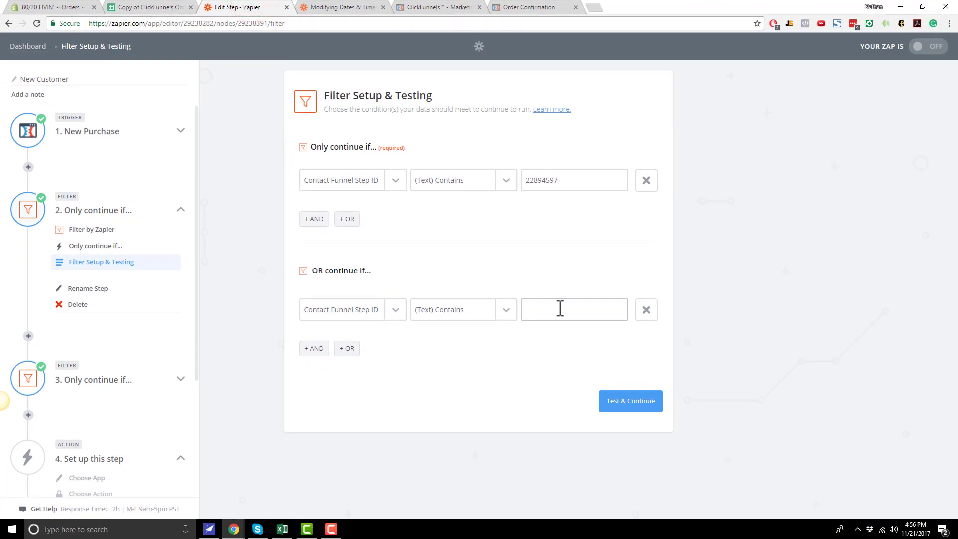
click(408, 271)
click(646, 314)
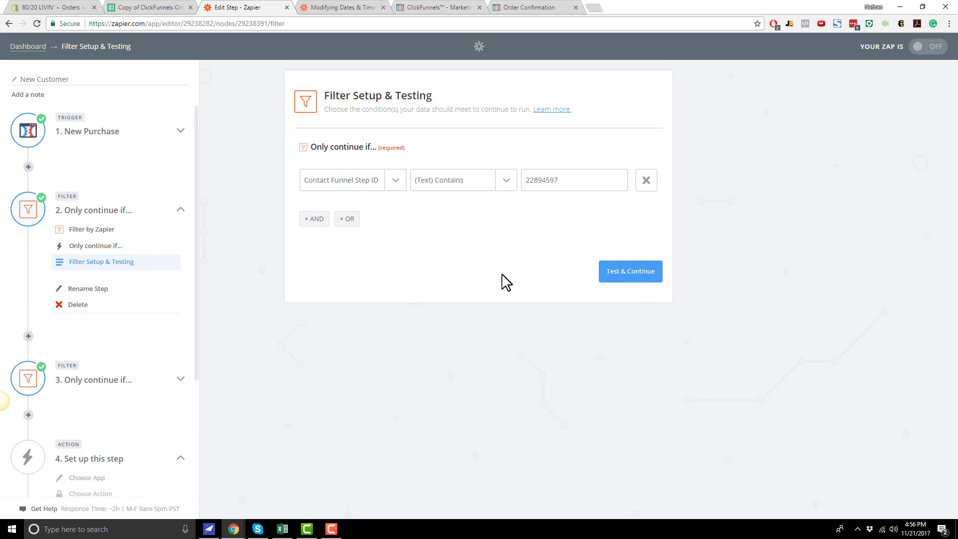
- Open the setup of the Status filter and review its condition and the order of the Zap's steps
click(100, 380)
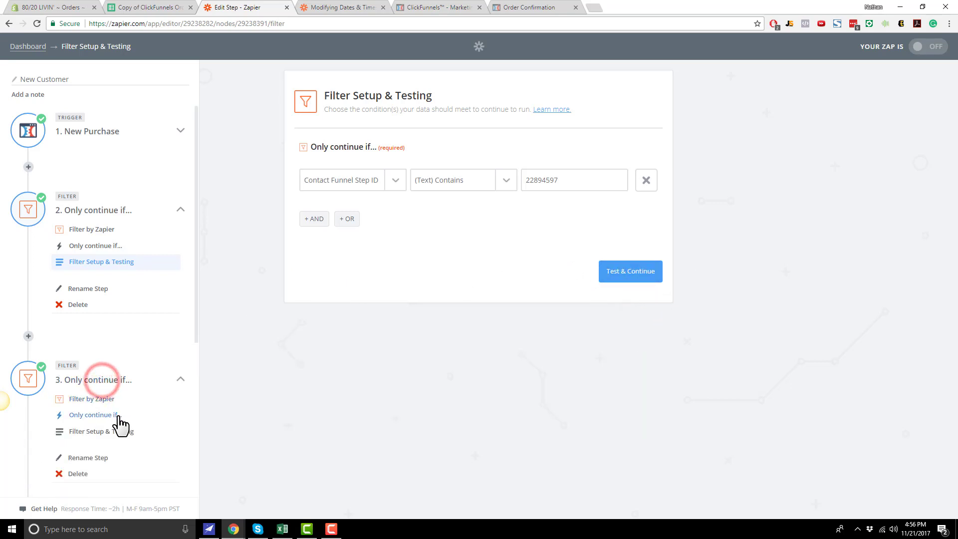
click(115, 414)
click(113, 431)
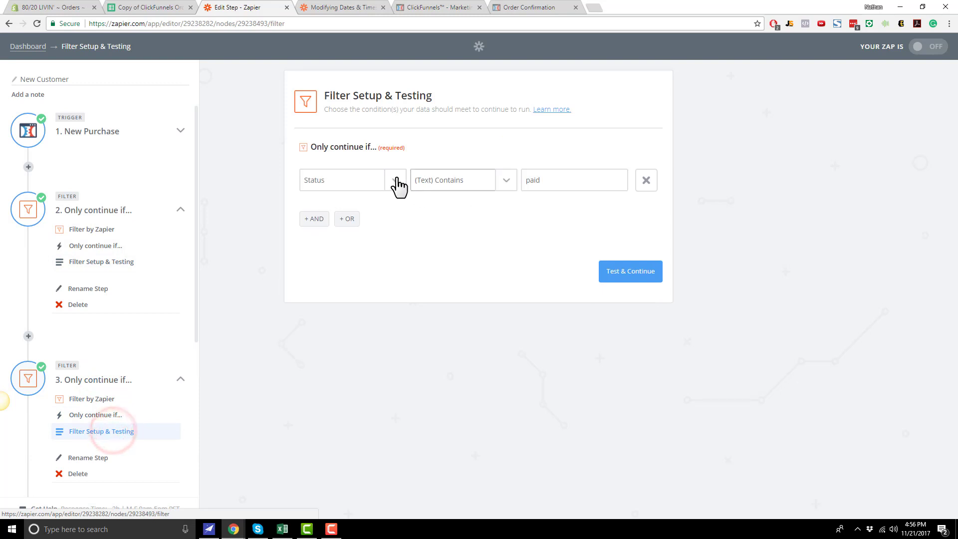
scroll(175, 343, down, 3)
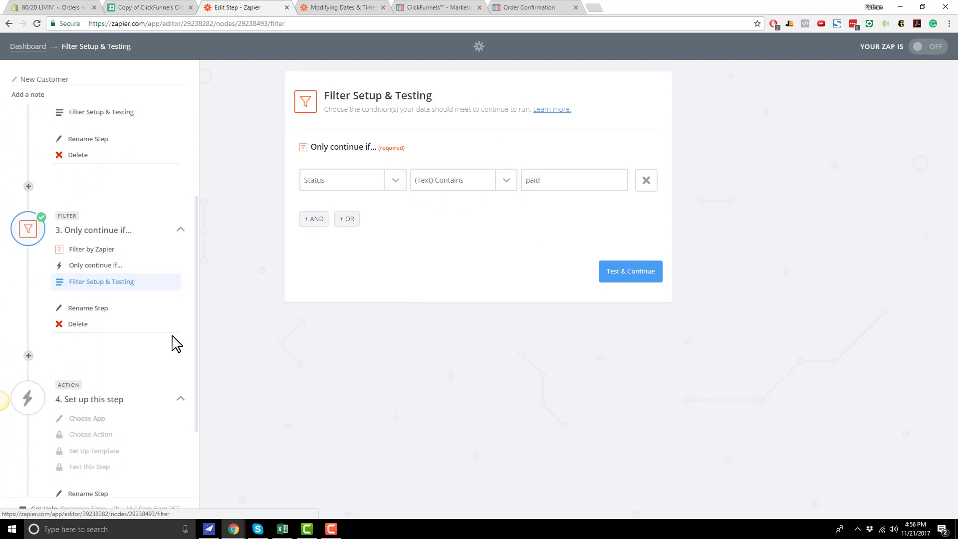
scroll(175, 343, up, 3)
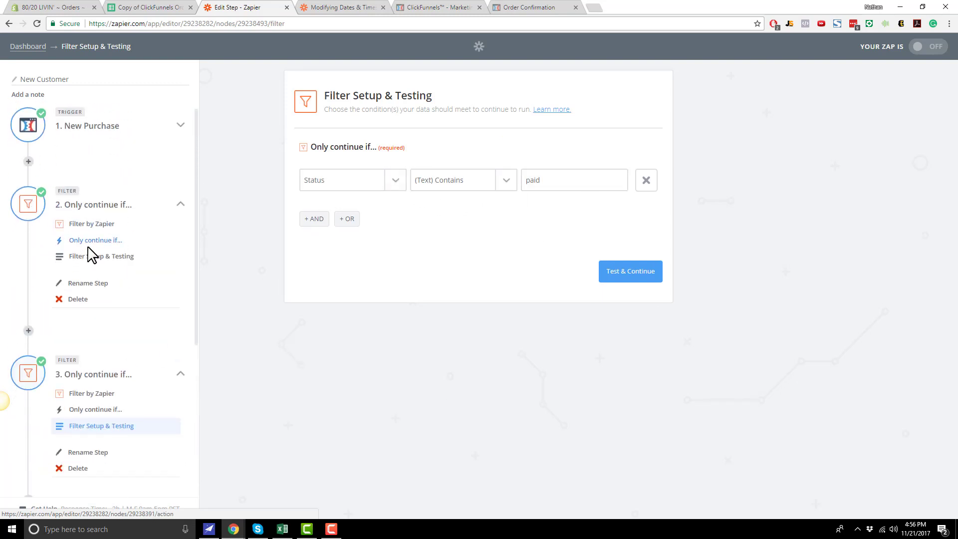
scroll(98, 342, down, 3)
scroll(79, 260, up, 3)
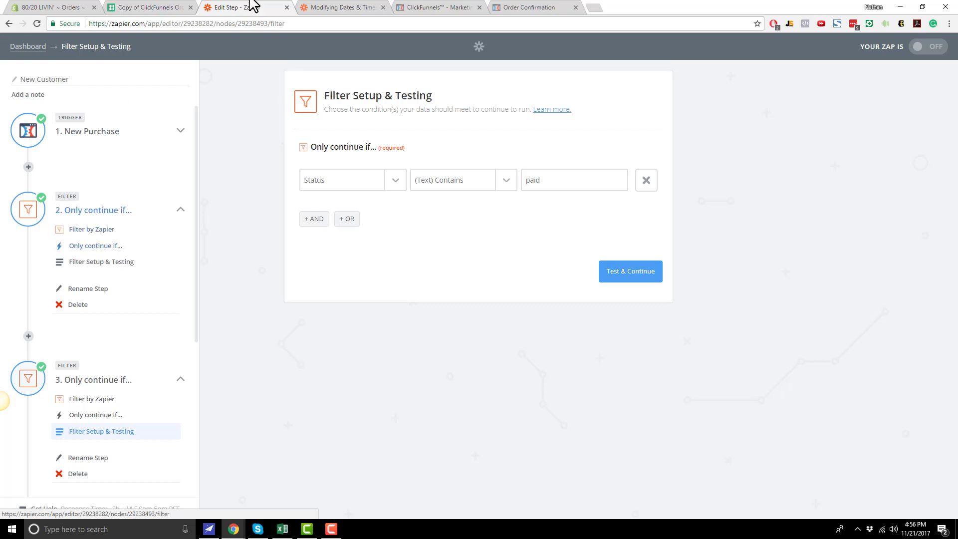
- Switch to ClickFunnels, preview the Sales Page v1 order form page, and return to the Zap's step list in Zapier
click(419, 7)
click(437, 315)
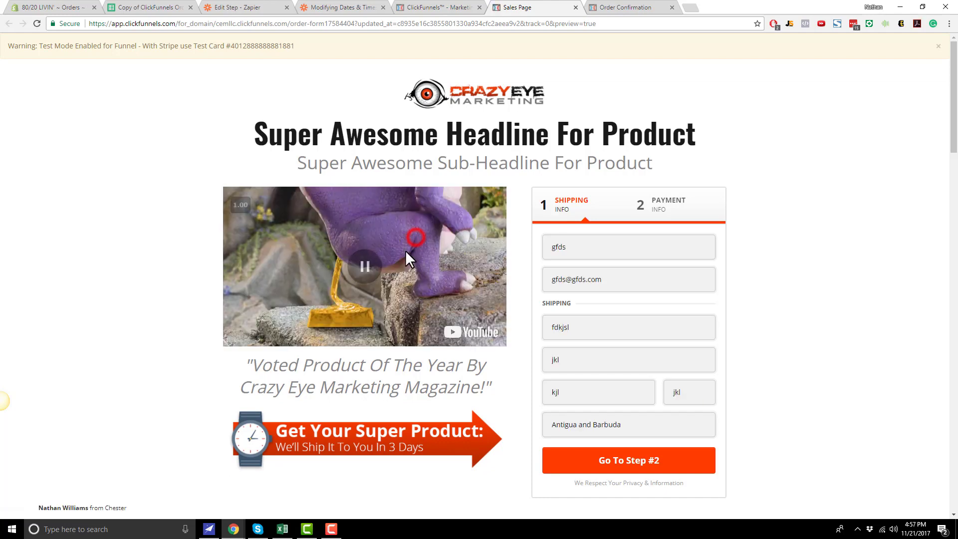
click(225, 7)
scroll(75, 249, down, 2)
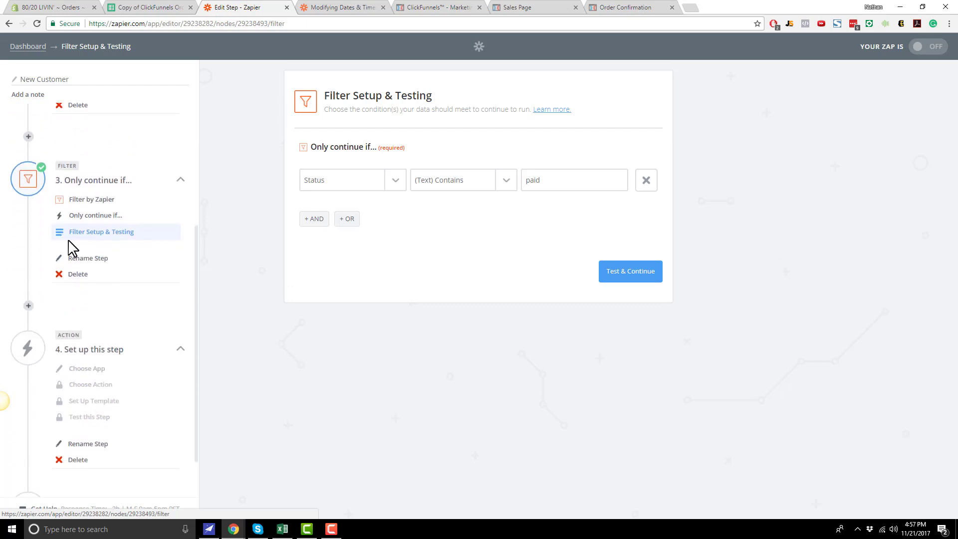
- Search the action apps for "shop" and choose Shopify as the app for step 4 of the Zap
scroll(111, 316, down, 1)
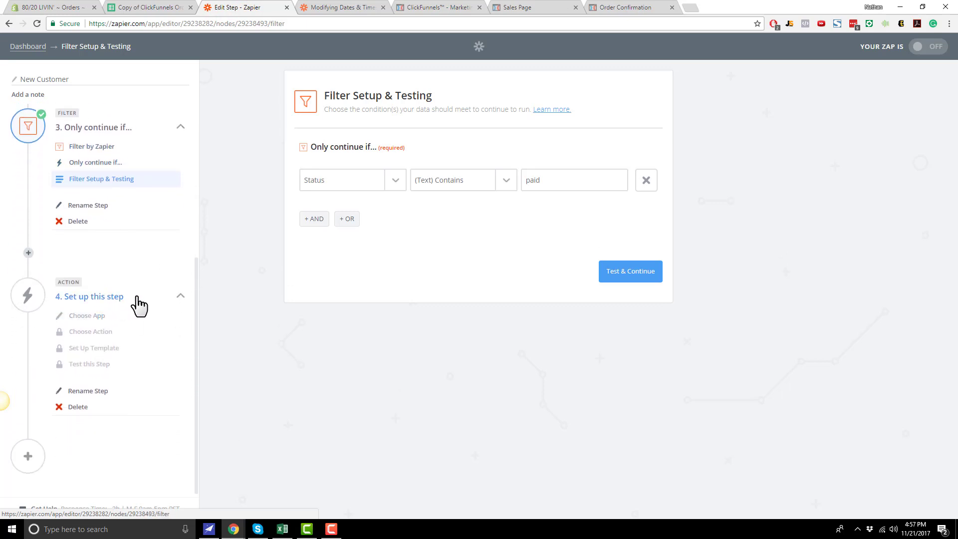
click(59, 289)
click(98, 316)
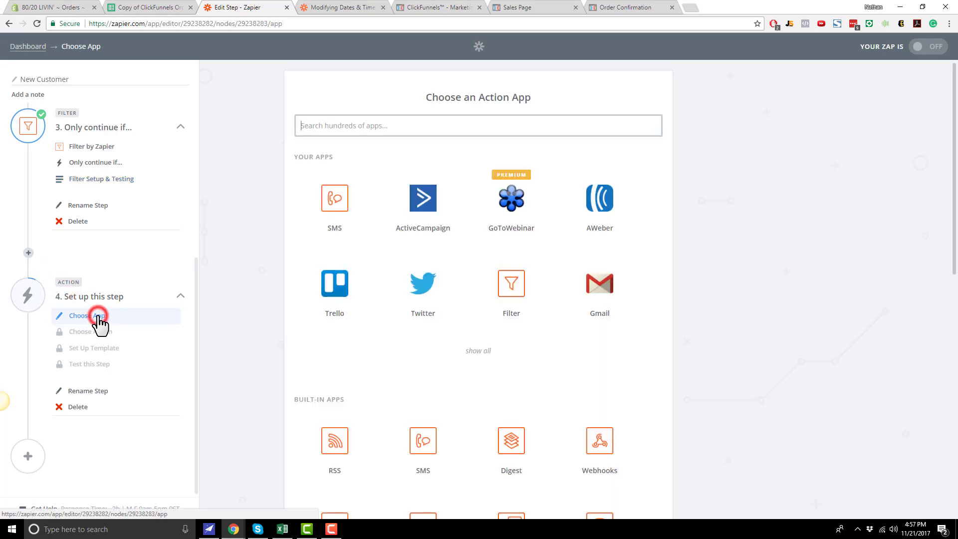
click(442, 132)
text(shop)
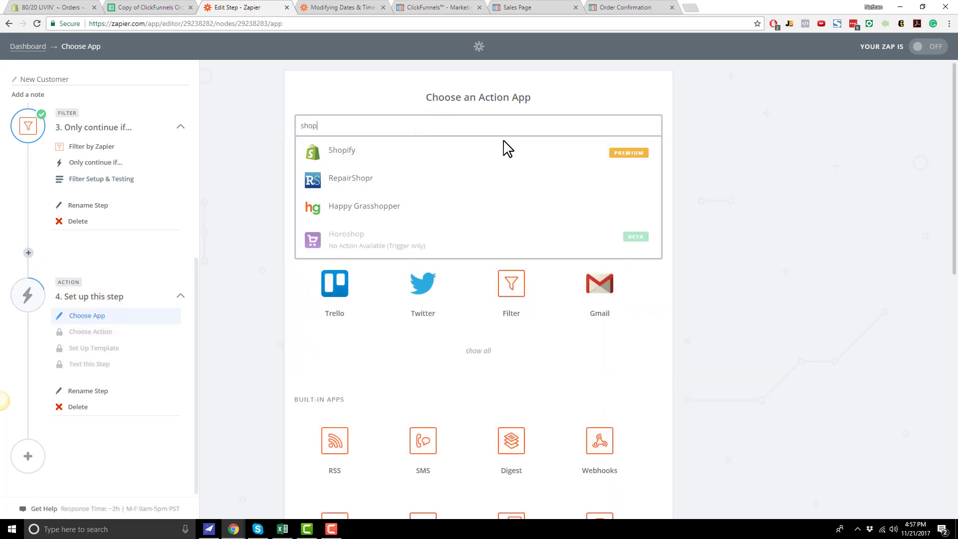
click(507, 148)
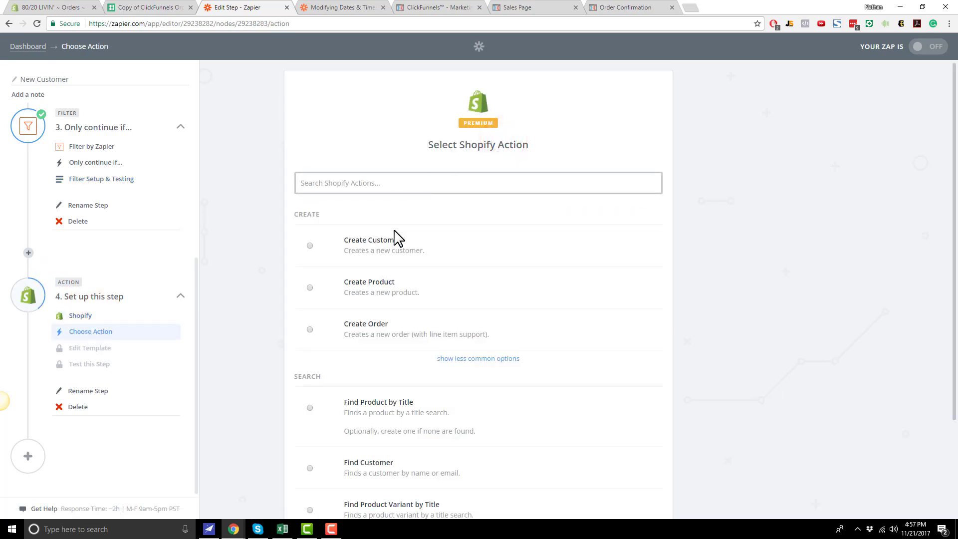
- Select the Create Customer action and save it with the 80/20 LIVIN Shopify account
click(387, 250)
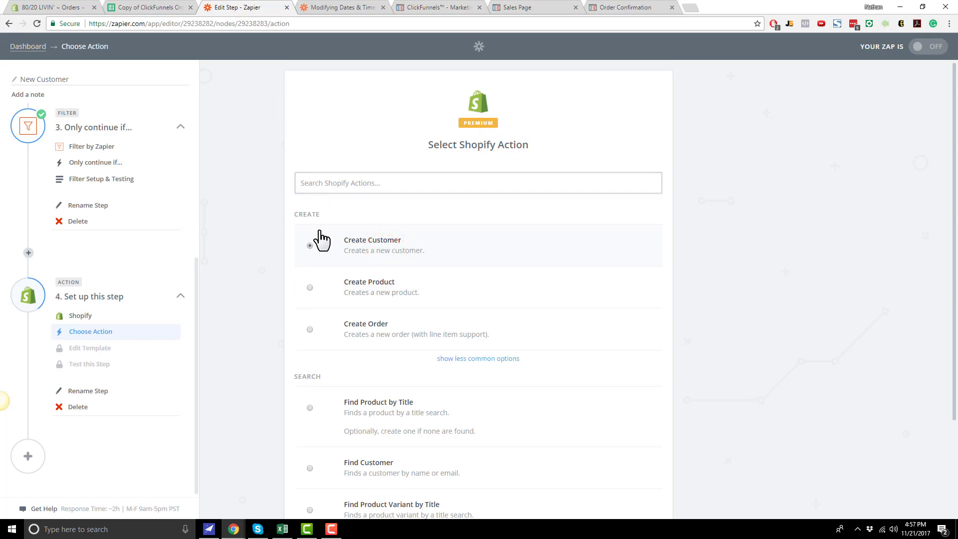
scroll(273, 244, down, 1)
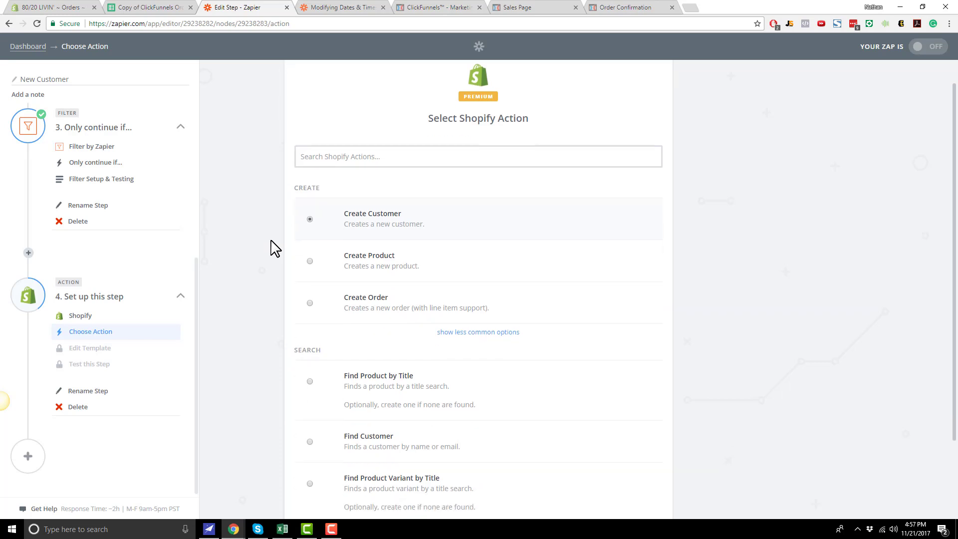
scroll(373, 245, up, 1)
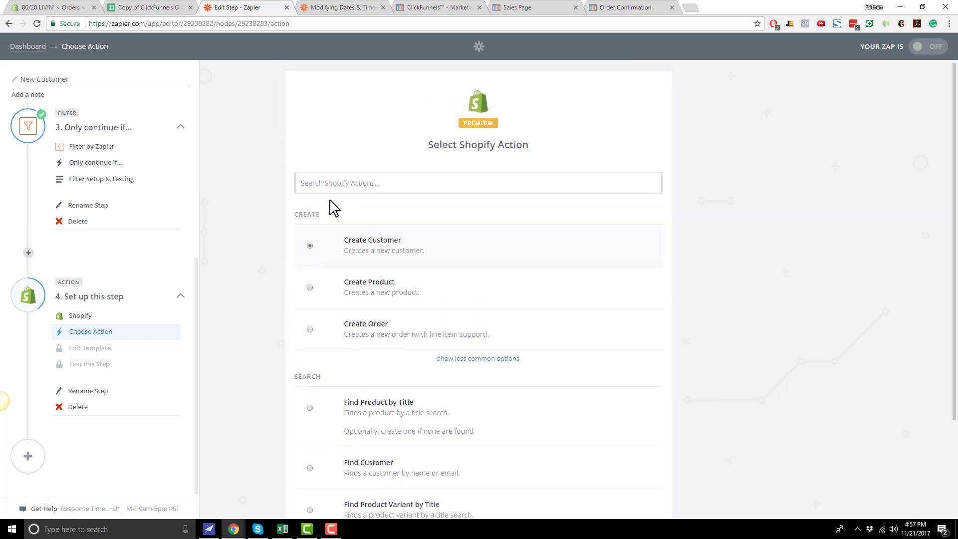
scroll(394, 257, down, 3)
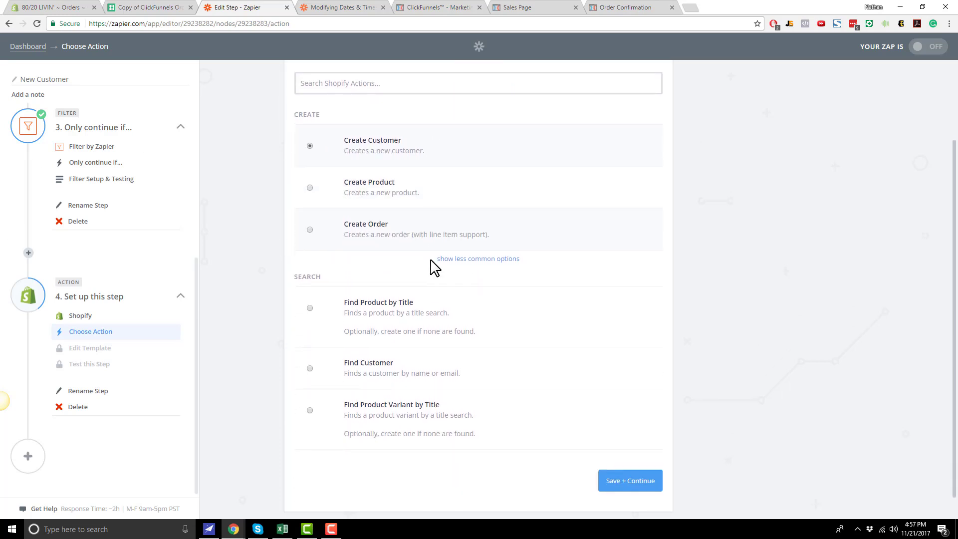
click(638, 470)
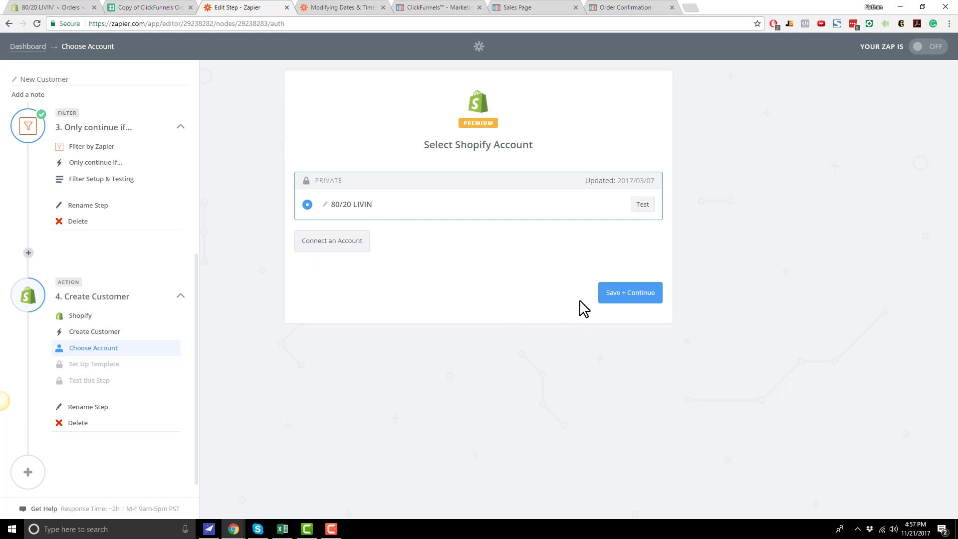
click(620, 301)
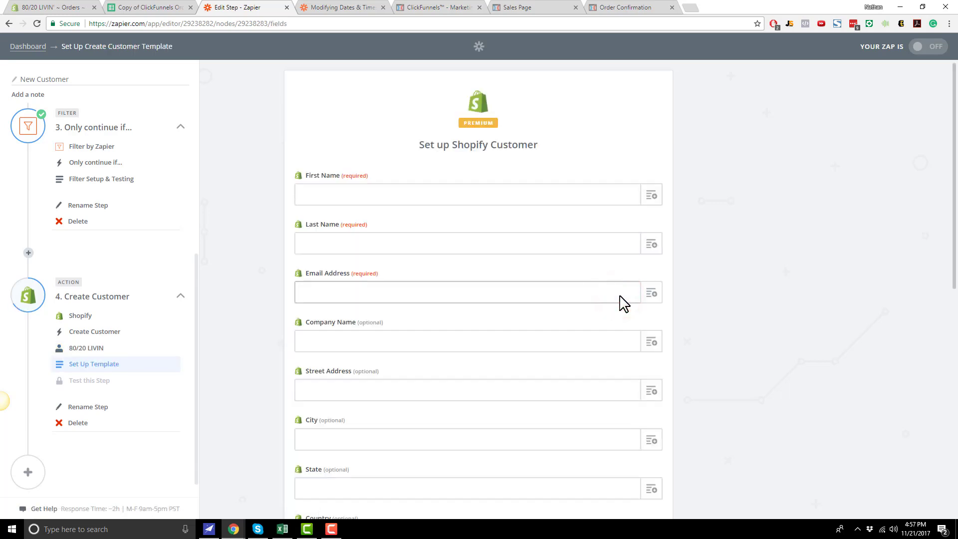
- Map First Name to Contact Contact Profile First Name and Last Name to Contact Contact Profile Last Name from the New Purchase step
click(651, 195)
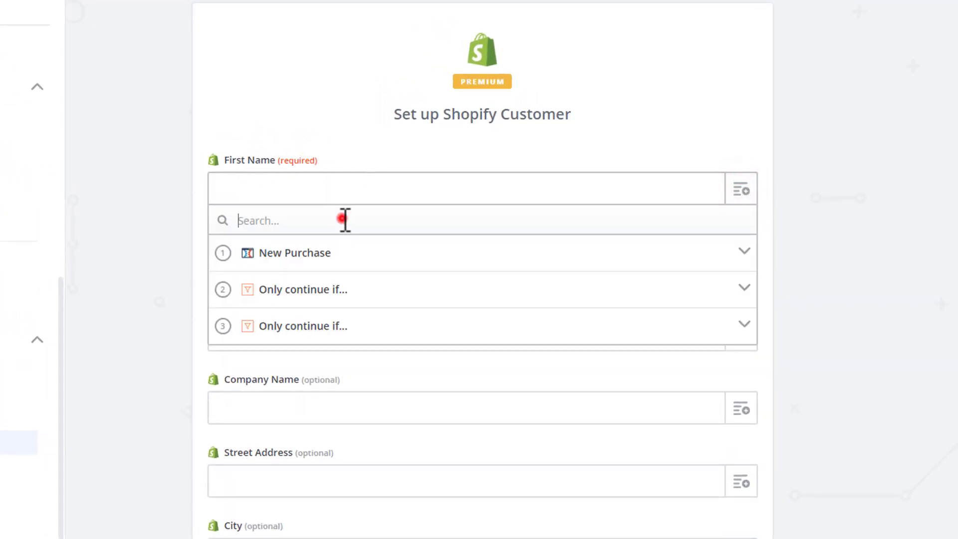
click(344, 220)
text(first)
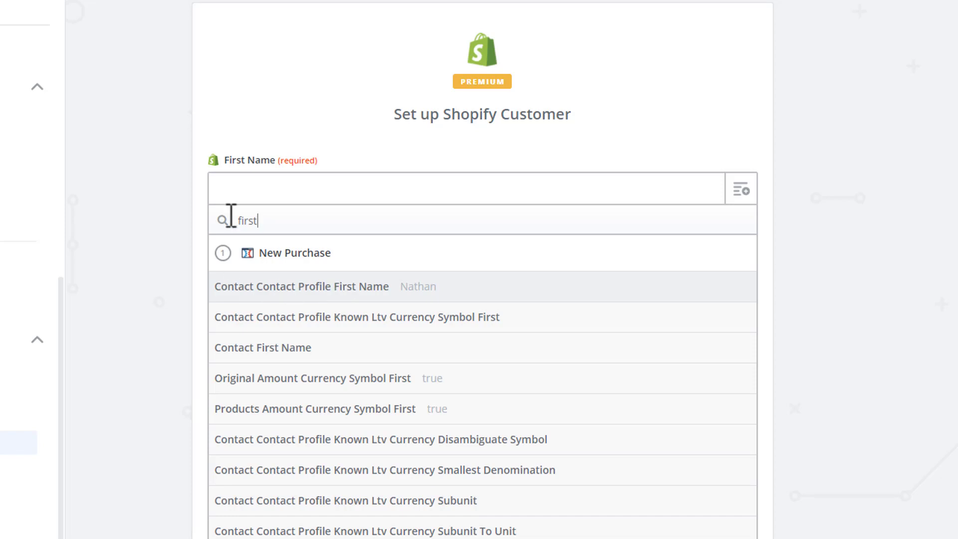
click(307, 297)
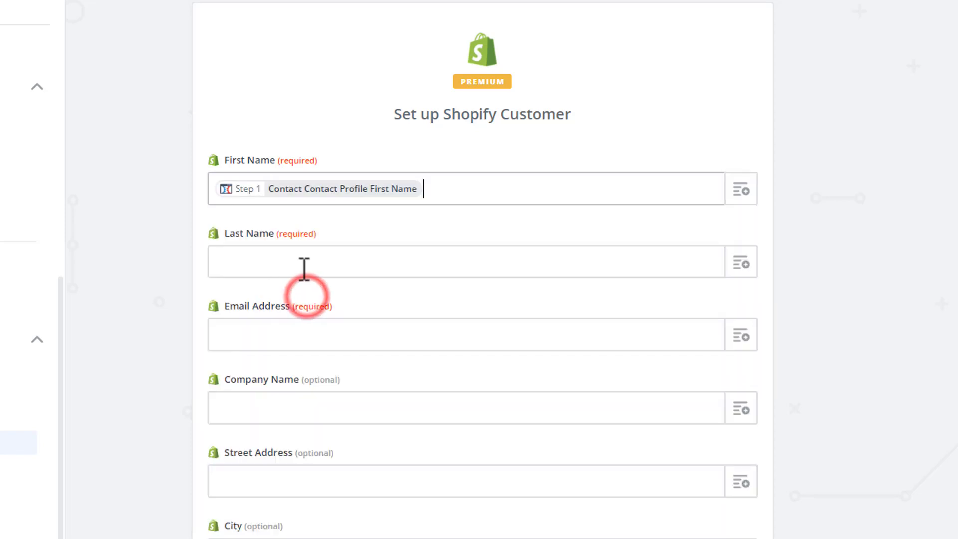
click(740, 262)
click(385, 290)
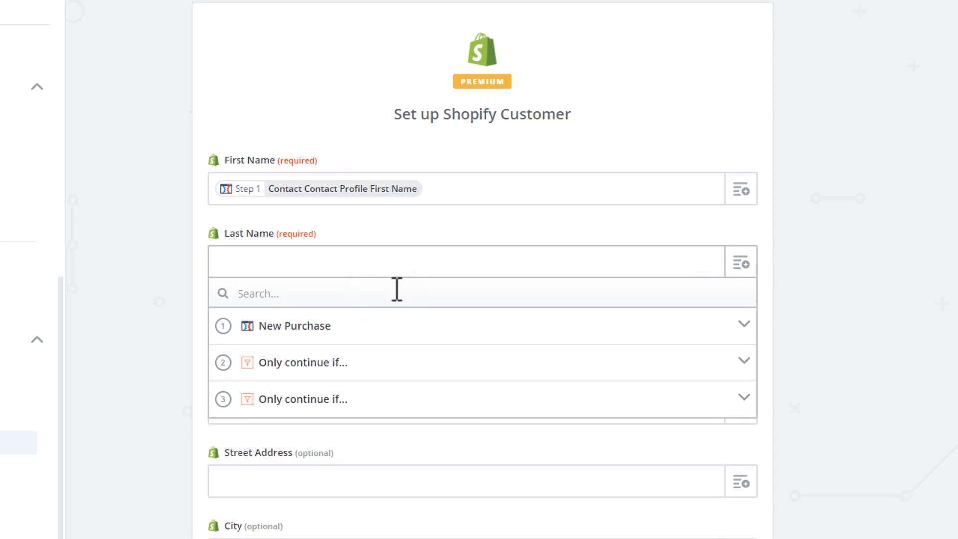
text(last)
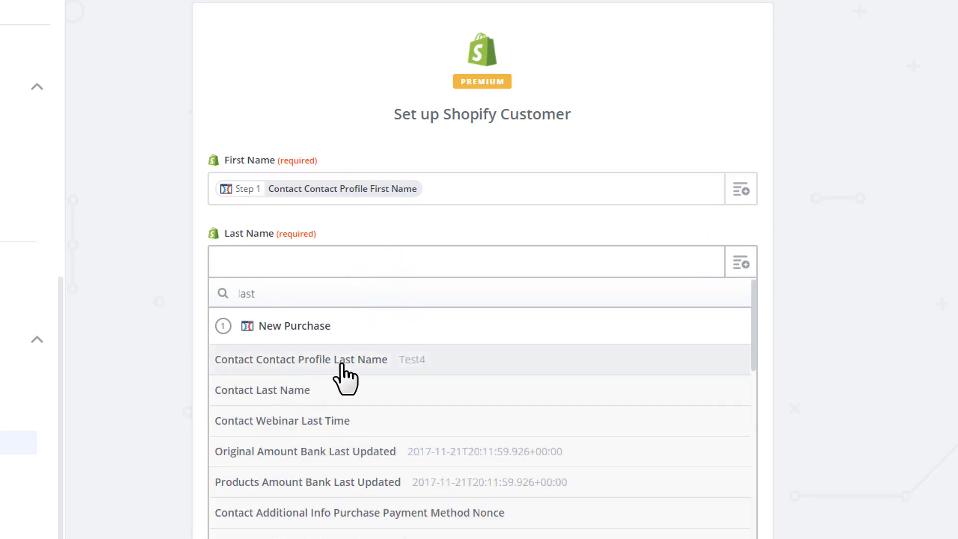
click(369, 360)
- Map Email Address to Contact Contact Profile Email and Street Address to Contact Contact Profile Shipping Address
scroll(736, 209, down, 3)
click(738, 189)
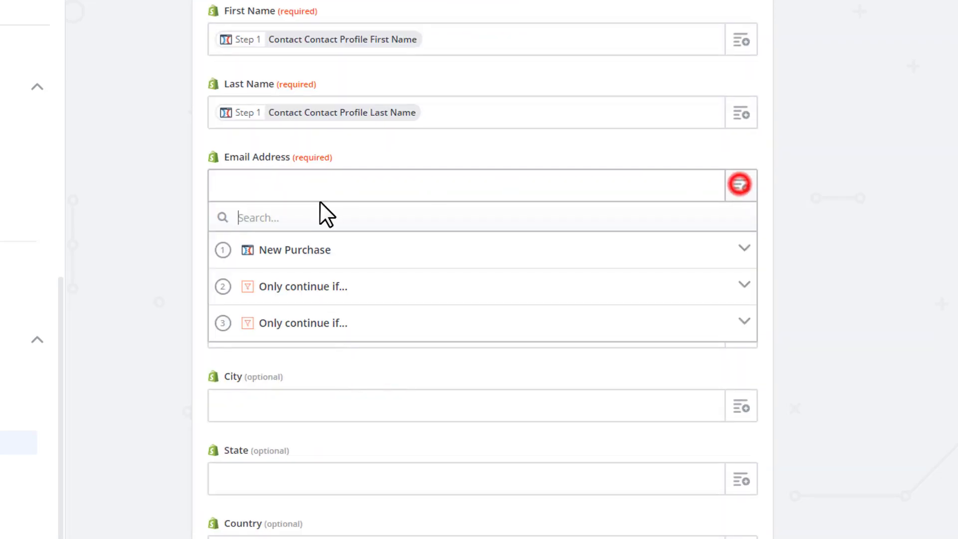
click(331, 216)
text(email)
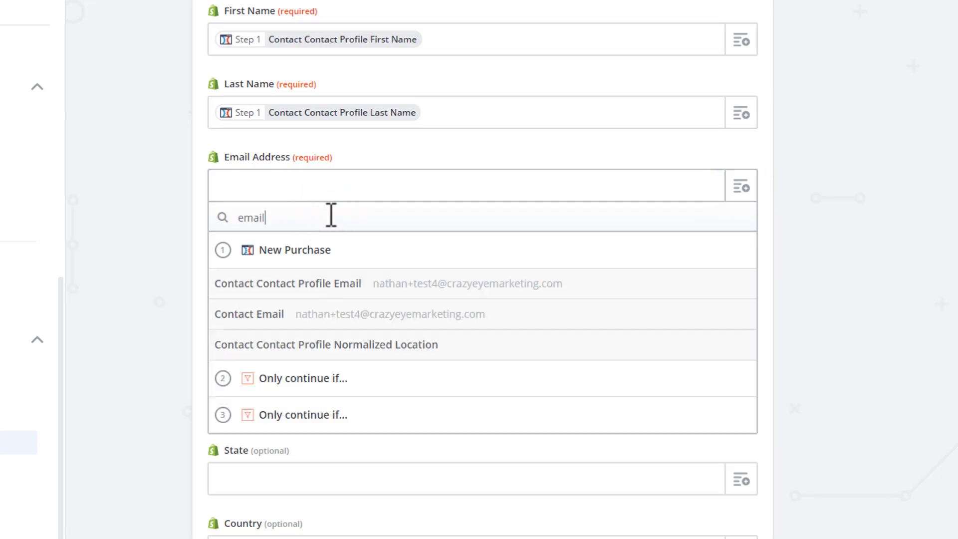
click(348, 287)
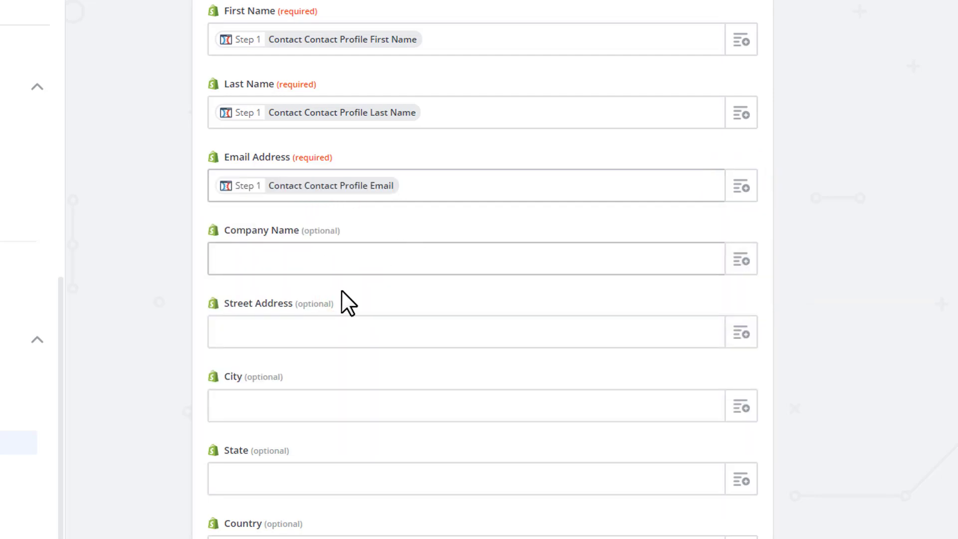
click(746, 330)
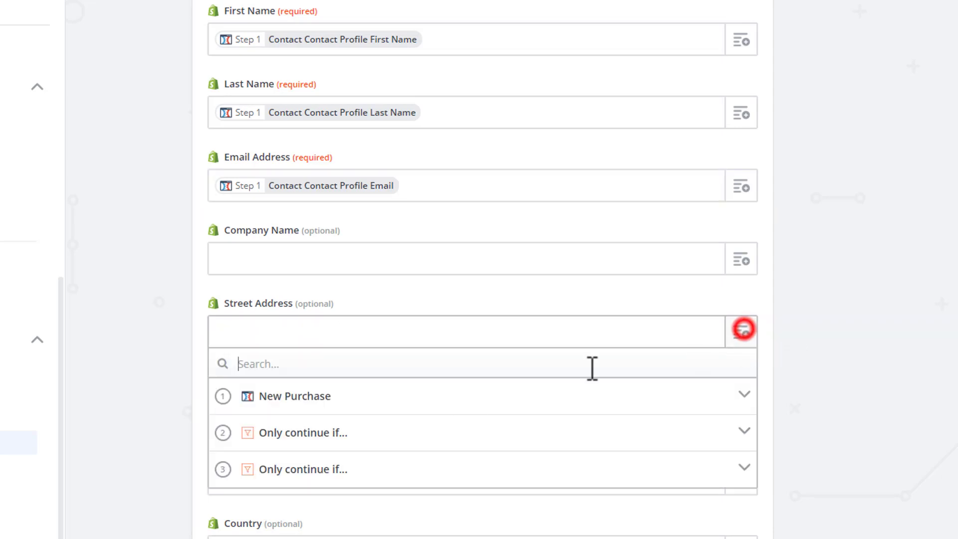
click(461, 365)
text(ship)
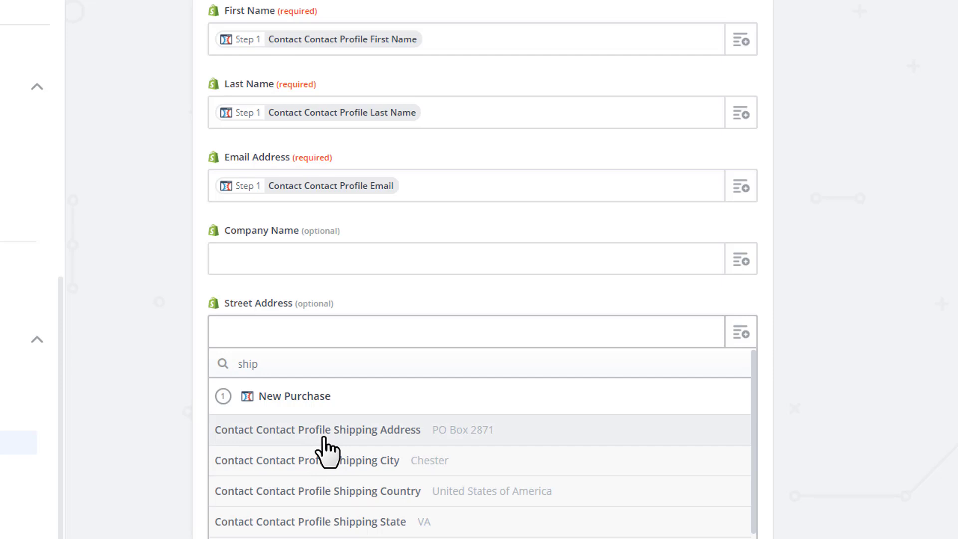
click(372, 431)
- Map City to Contact Contact Profile City and State to Contact Contact Profile Shipping State
click(748, 288)
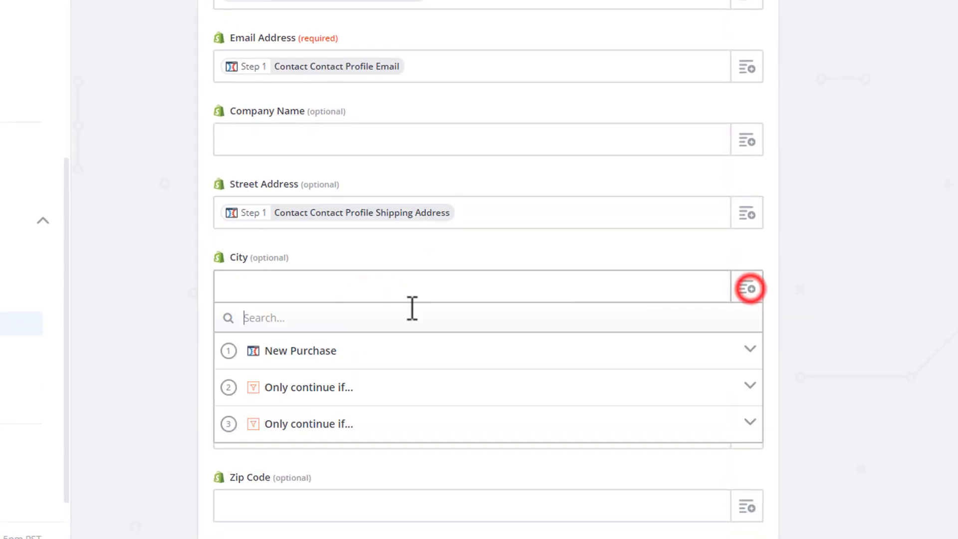
click(407, 325)
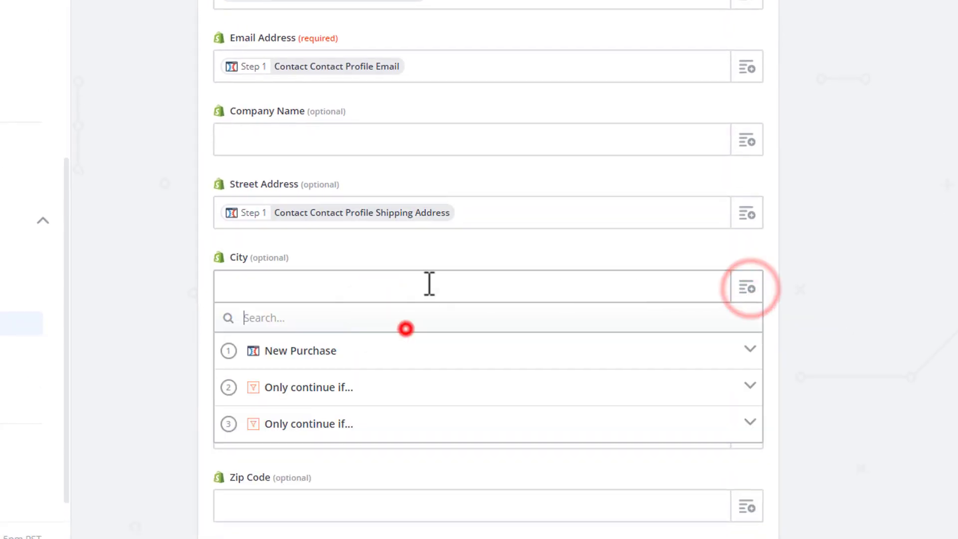
text(city)
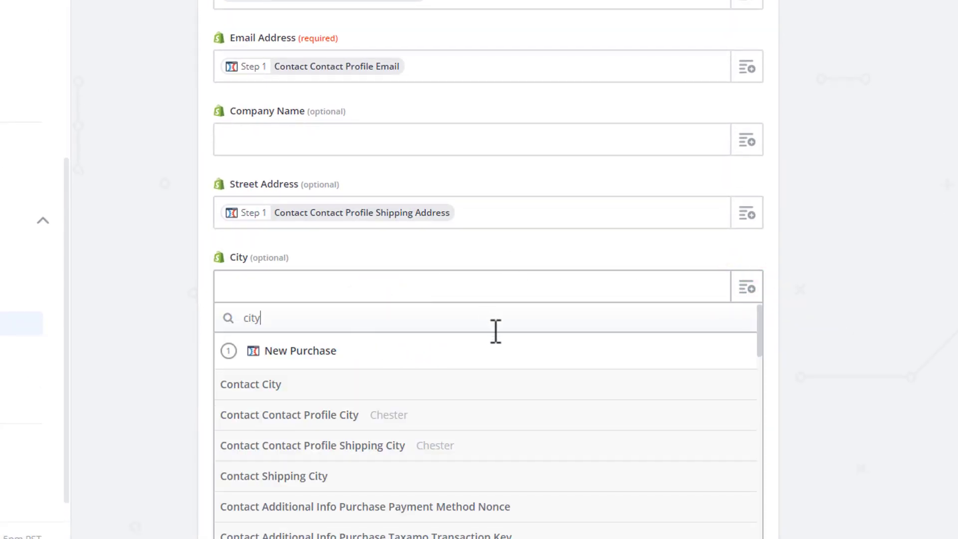
click(343, 418)
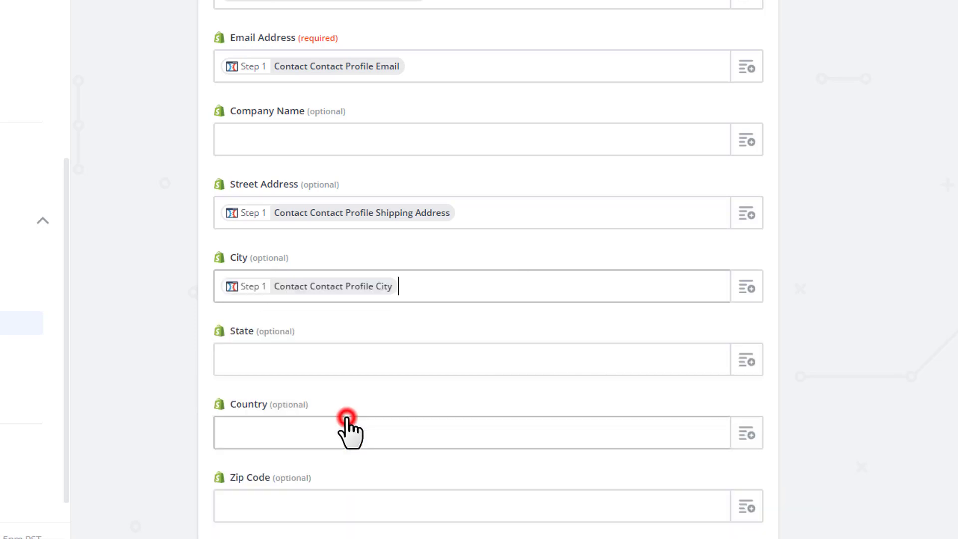
click(746, 360)
click(339, 392)
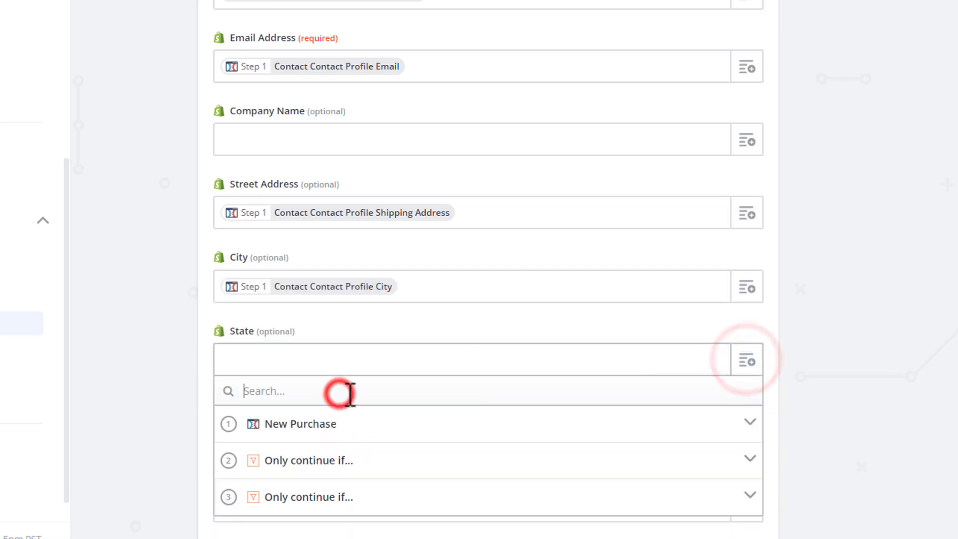
text(state)
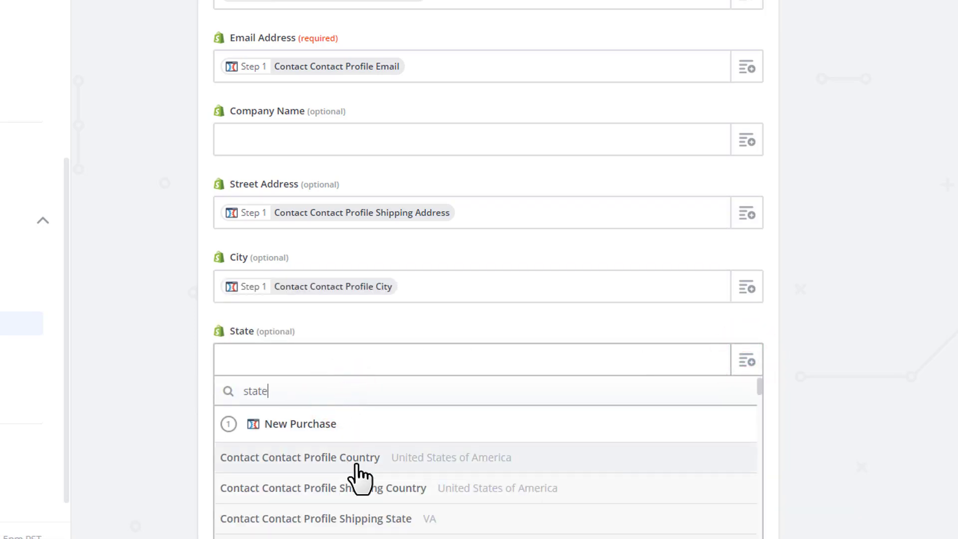
scroll(851, 421, down, 3)
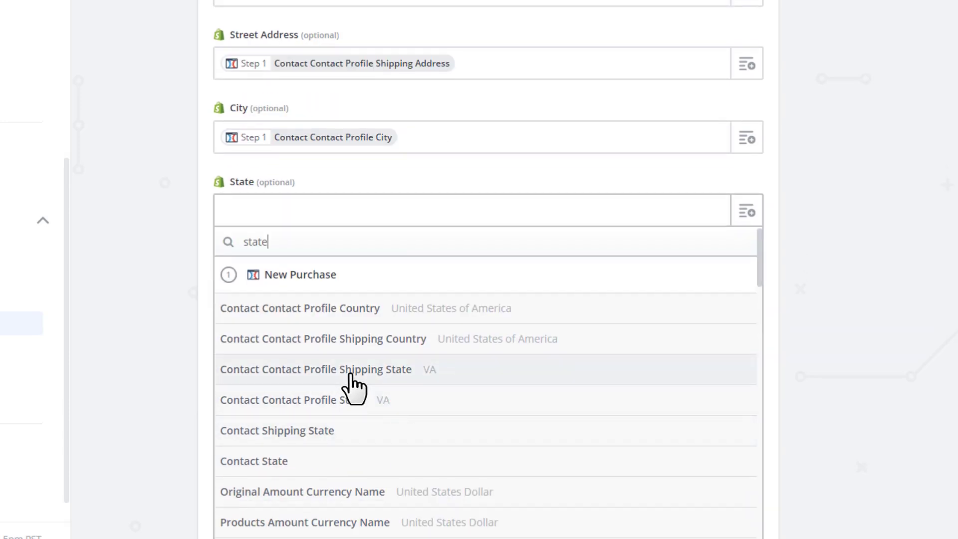
click(369, 376)
- Map the customer's Country to Contact Contact Profile Shipping Country from the New Purchase step
click(751, 287)
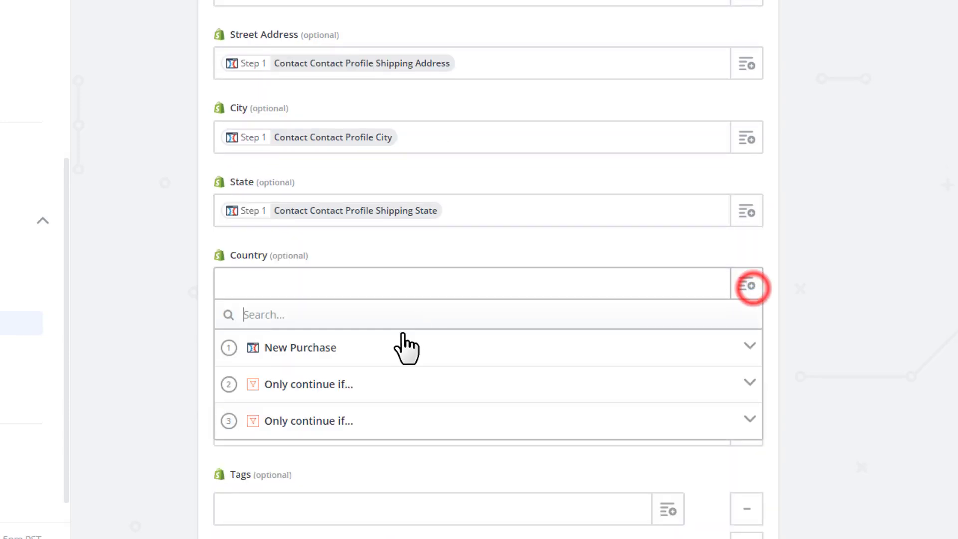
click(407, 316)
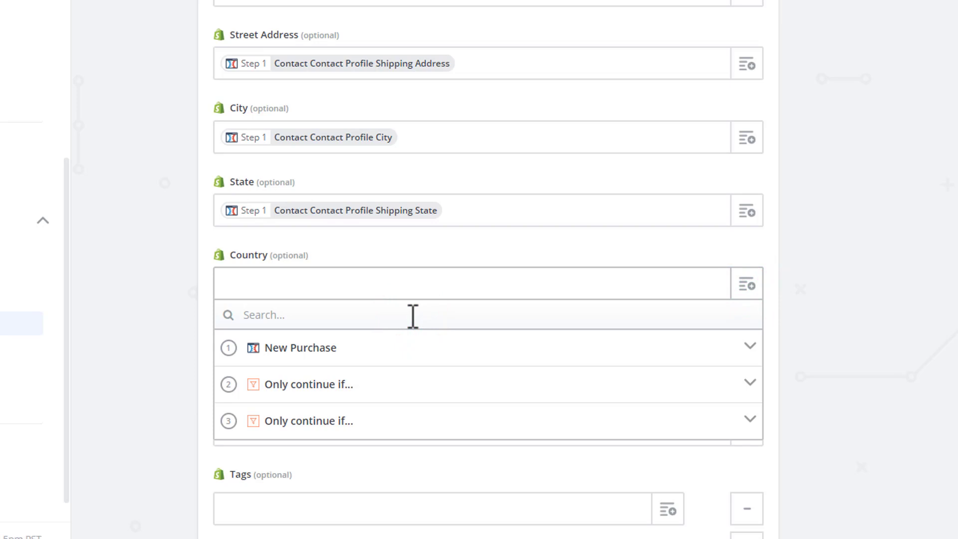
text(coun)
click(321, 411)
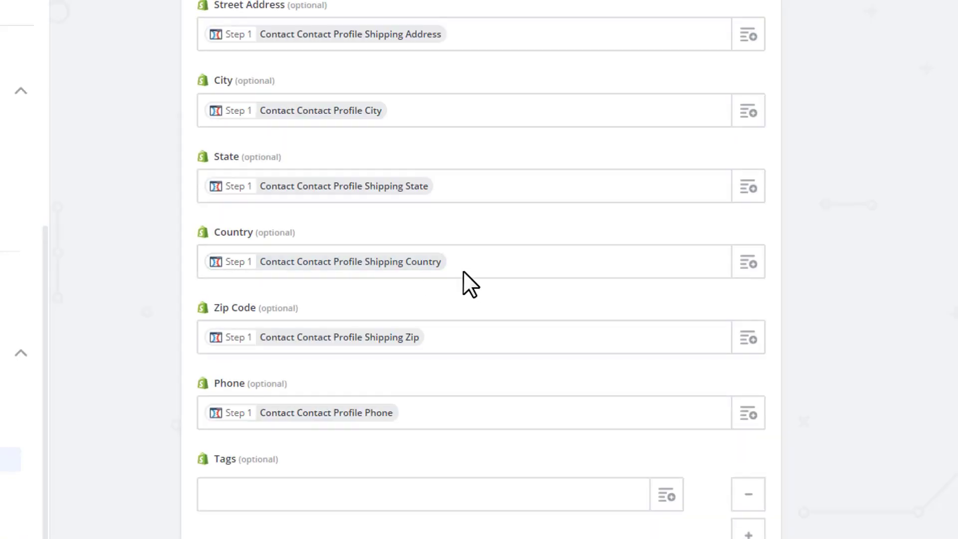
- Replace the mapped Country field with the fixed value US
click(515, 267)
key(BackSpace)
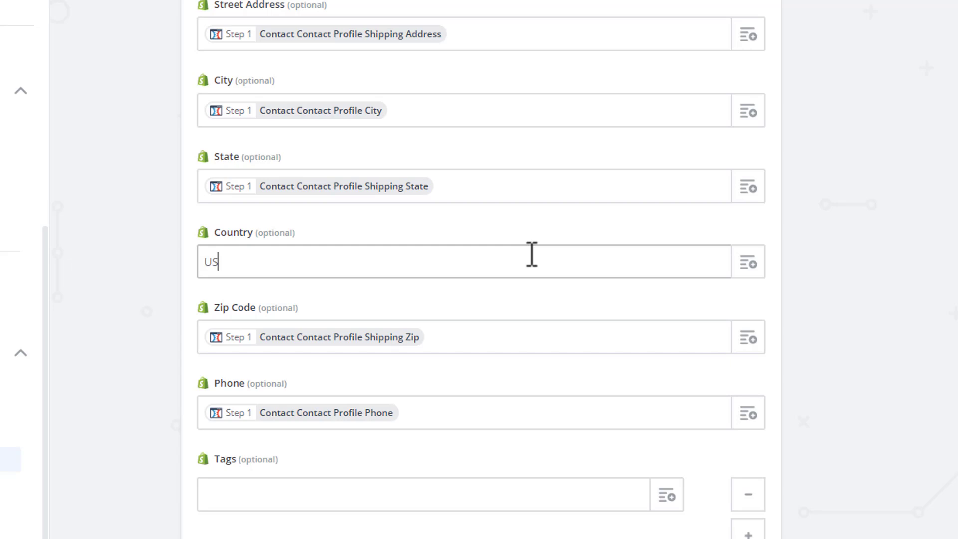
click(900, 278)
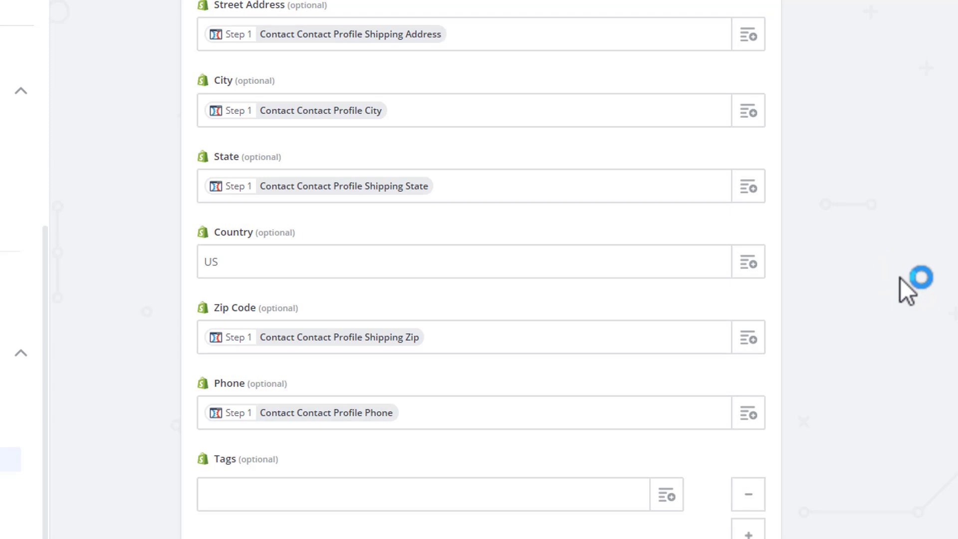
drag(230, 260, 184, 260)
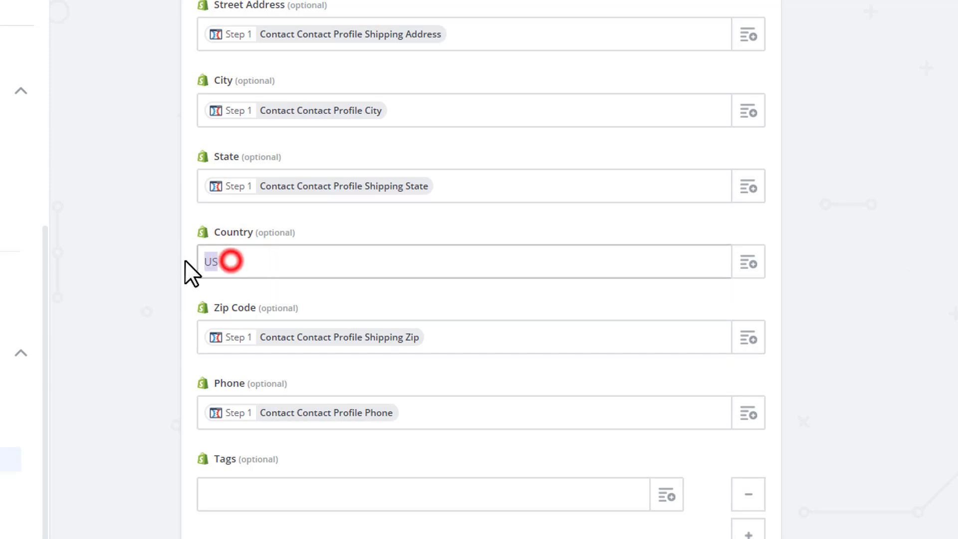
click(236, 261)
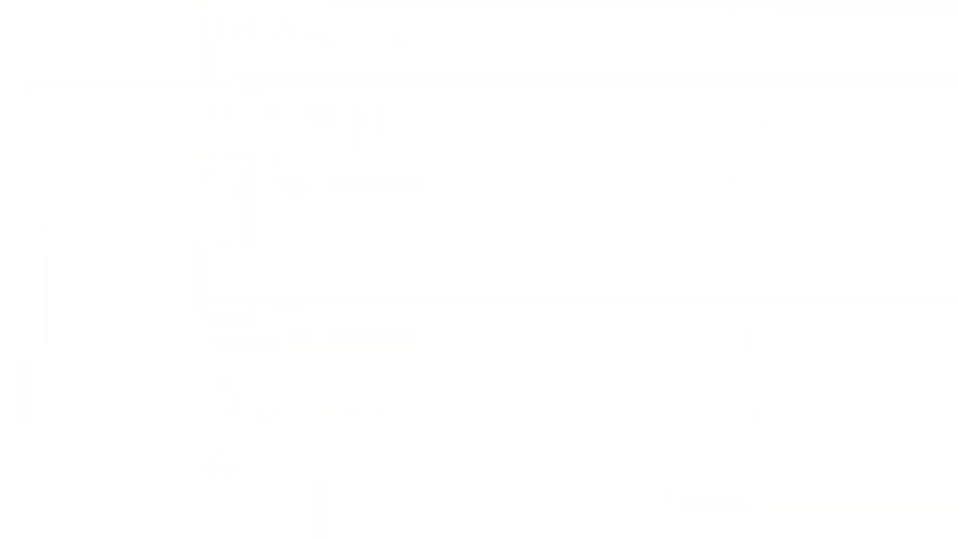
- Map the Shopify customer's Zip Code to Contact Contact Profile Shipping Zip from the New Purchase step
click(738, 368)
click(278, 401)
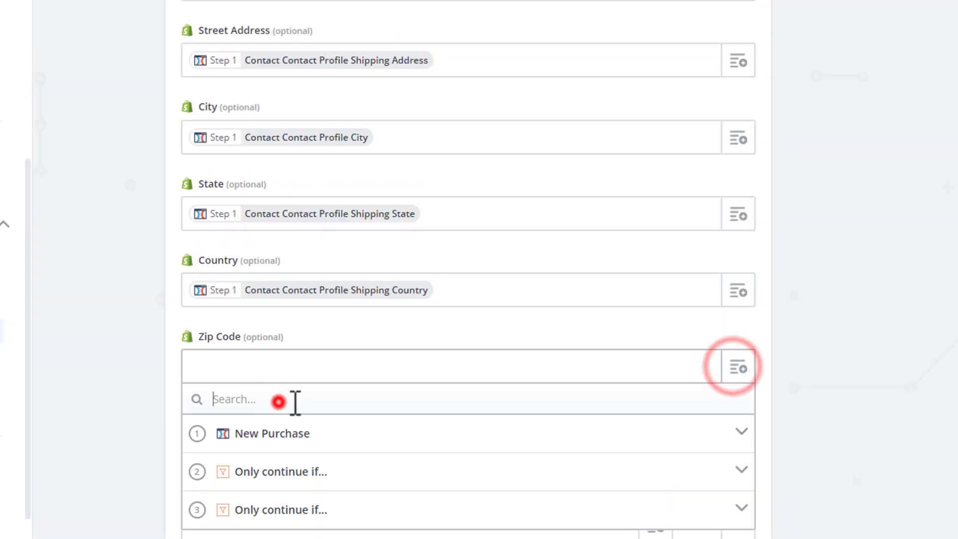
text(zip)
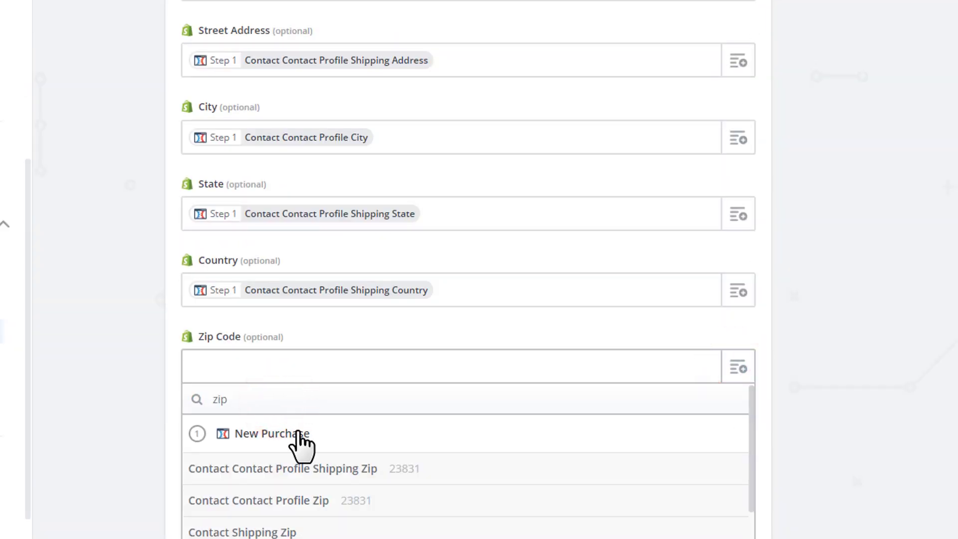
click(388, 473)
- Map the Shopify customer's Phone to Contact Contact Profile Phone from the New Purchase step
scroll(654, 278, down, 3)
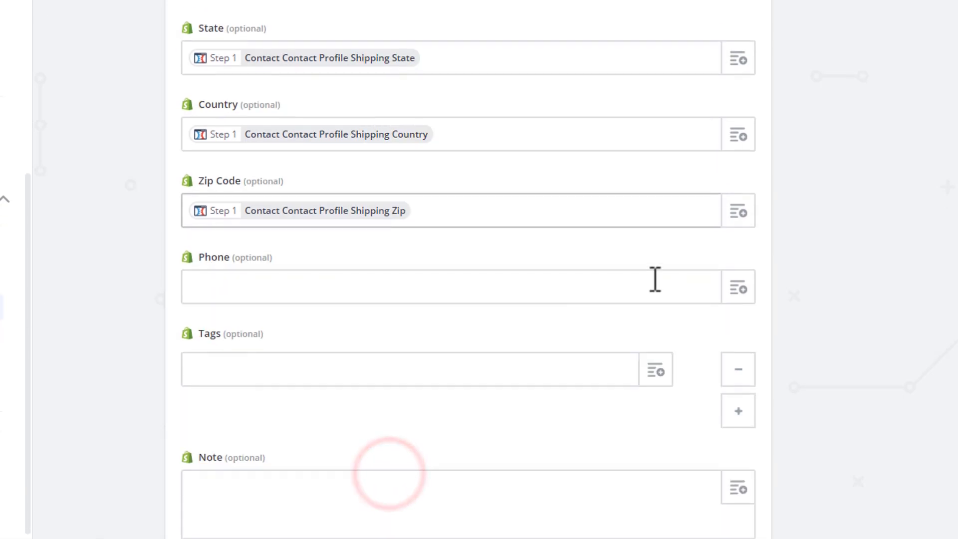
click(740, 290)
click(403, 315)
text(phone)
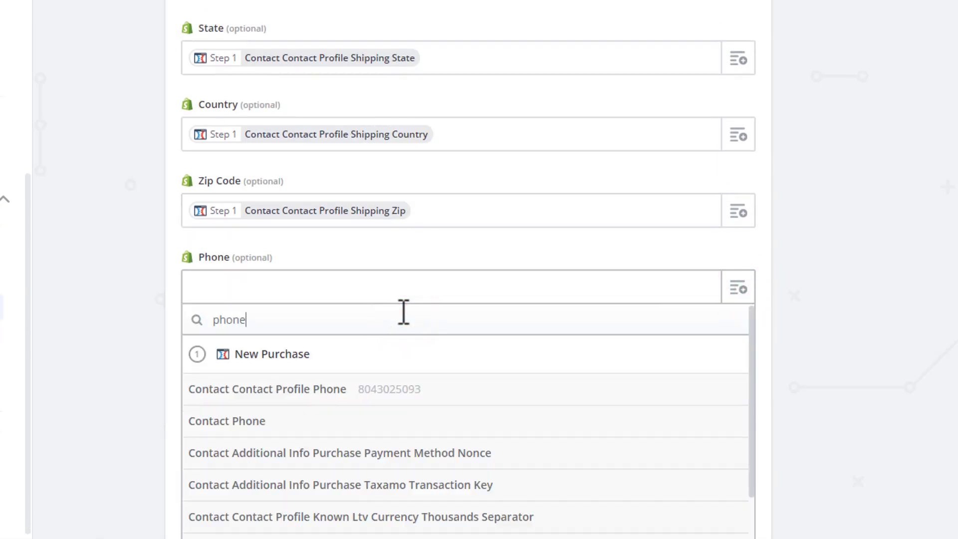
click(380, 399)
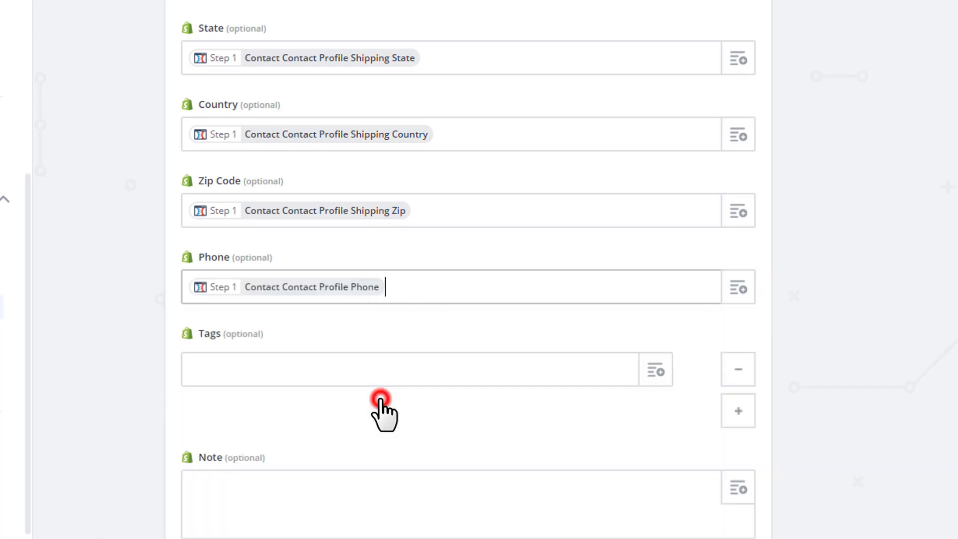
- Set Accepts Marketing to yes and continue to the Shopify test, leaving Tags and Note empty
scroll(273, 374, down, 2)
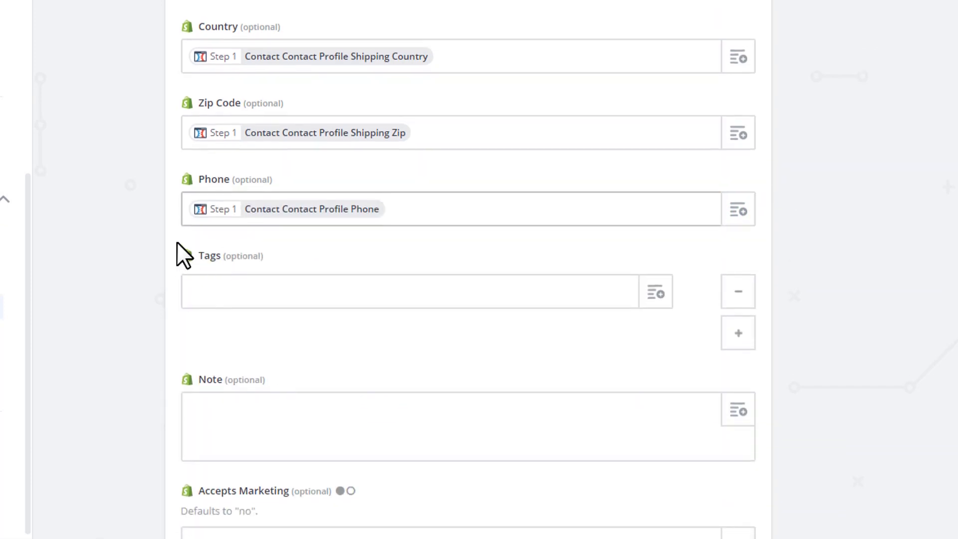
scroll(188, 261, down, 4)
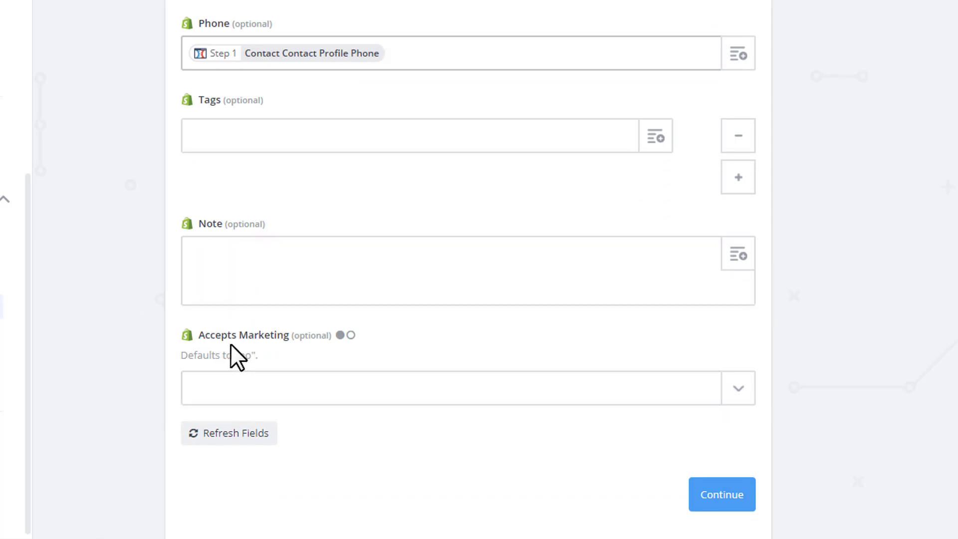
click(731, 394)
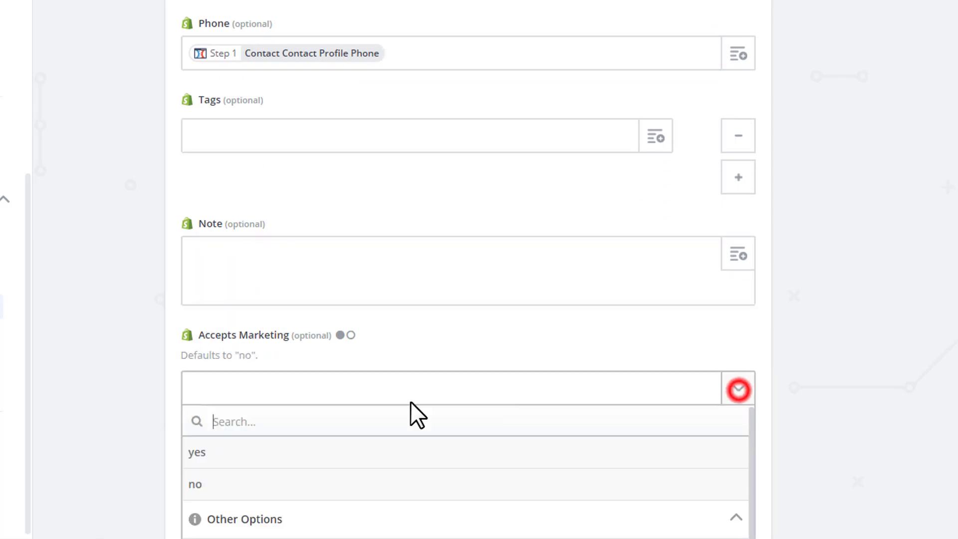
click(242, 452)
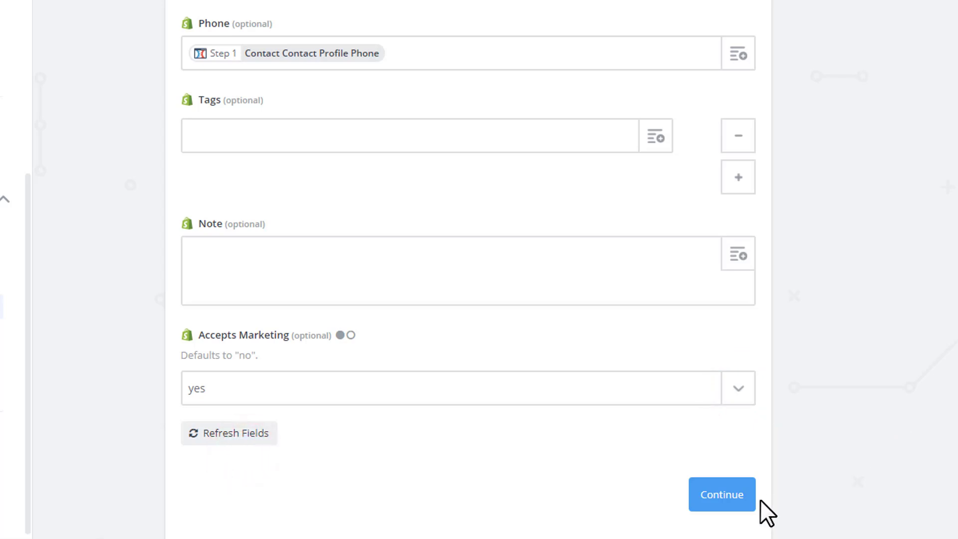
click(727, 494)
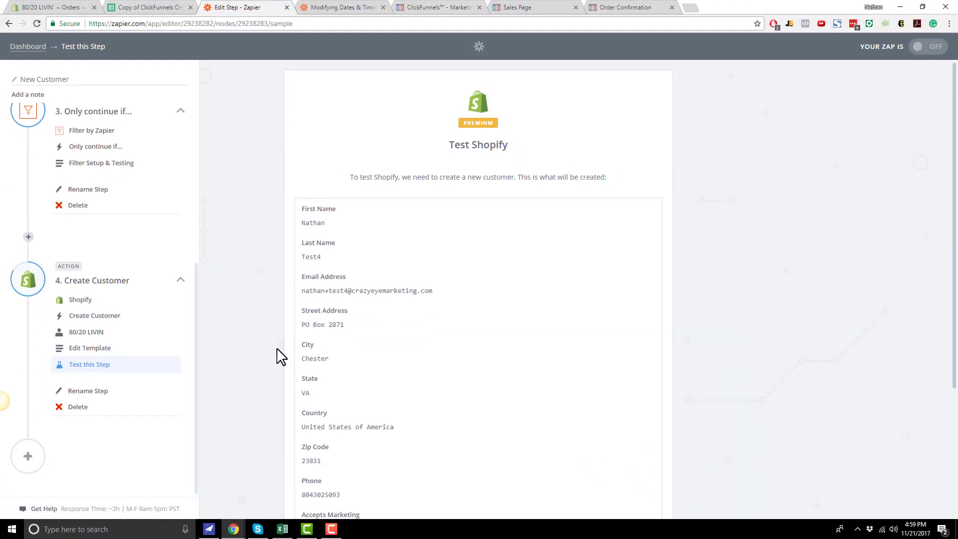
- Check the customer data prepared for the Shopify test, then skip the test and turn the Zap on
drag(349, 177, 613, 181)
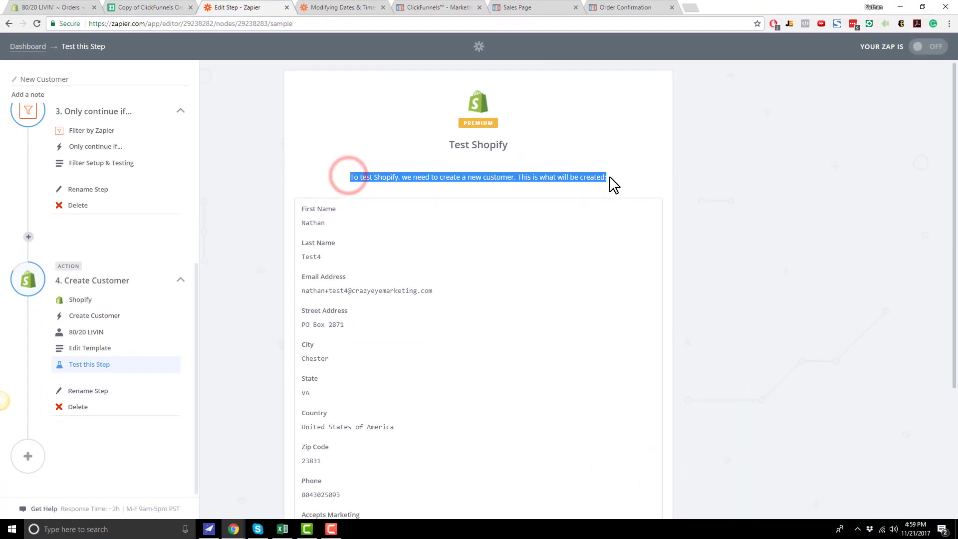
click(611, 175)
scroll(568, 188, down, 4)
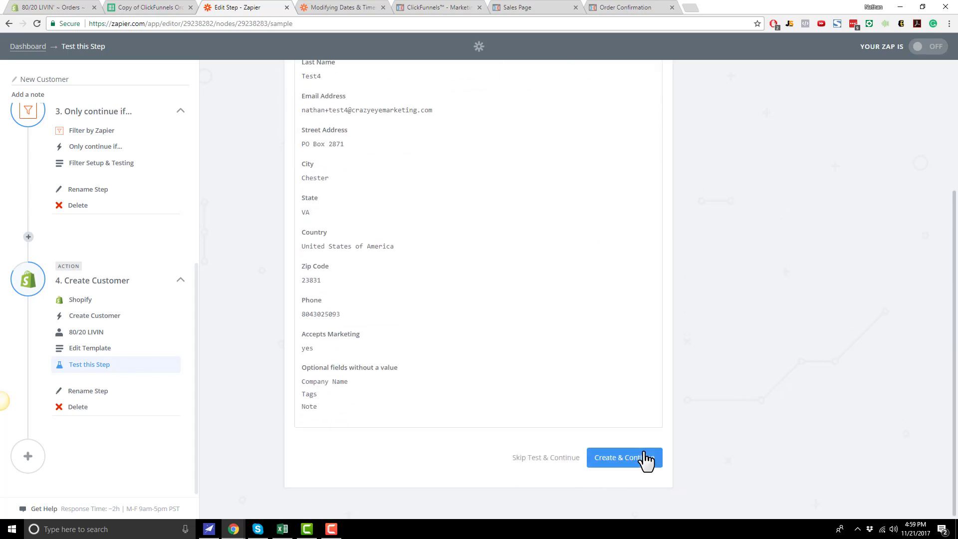
drag(382, 413, 343, 261)
scroll(381, 342, up, 4)
scroll(415, 279, down, 3)
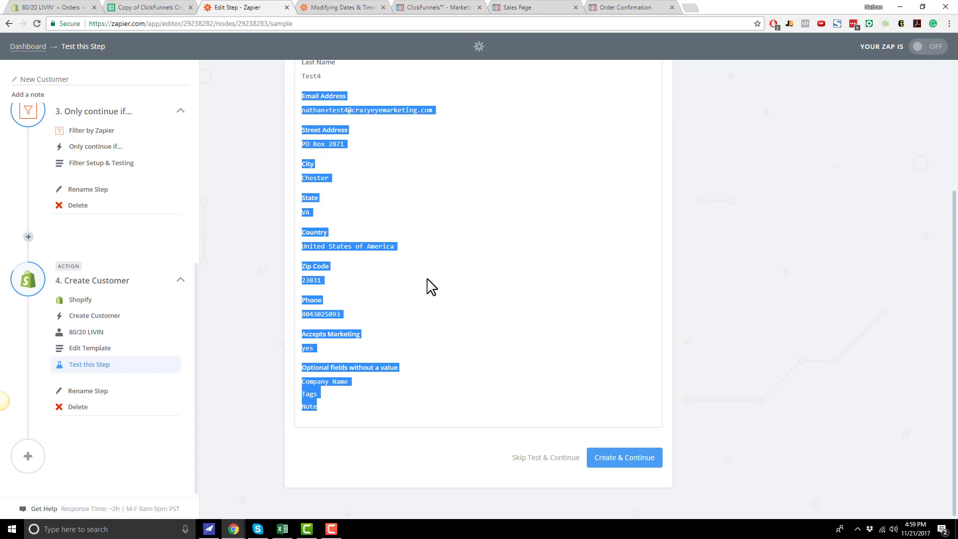
click(547, 459)
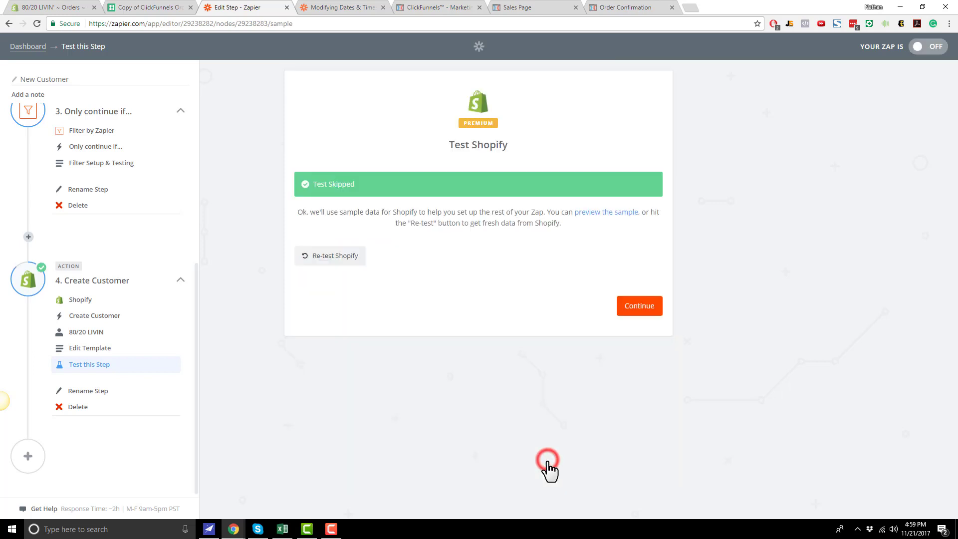
click(643, 309)
click(503, 204)
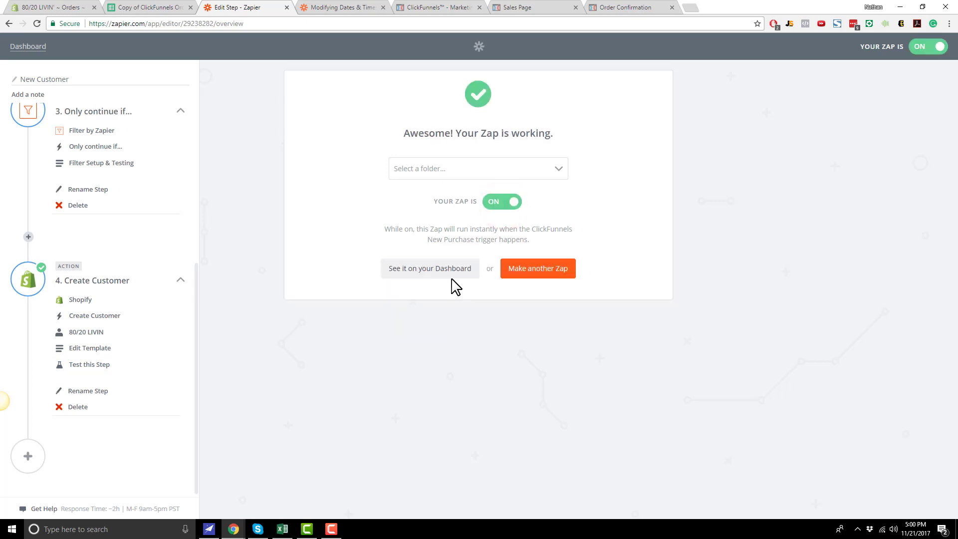
- Look over the shipping fields on the Sales Page order form and return to the New Customer Zap
scroll(141, 327, up, 5)
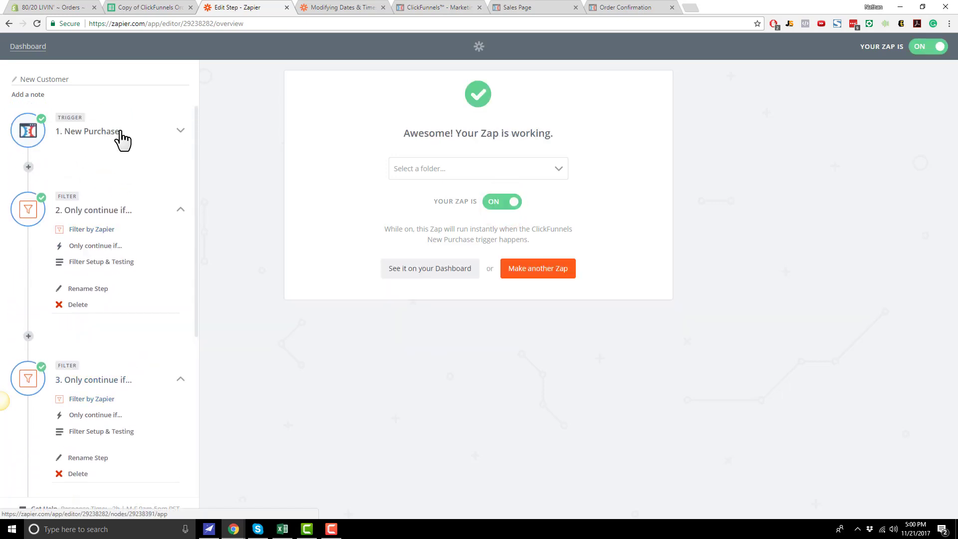
click(519, 7)
scroll(553, 327, down, 2)
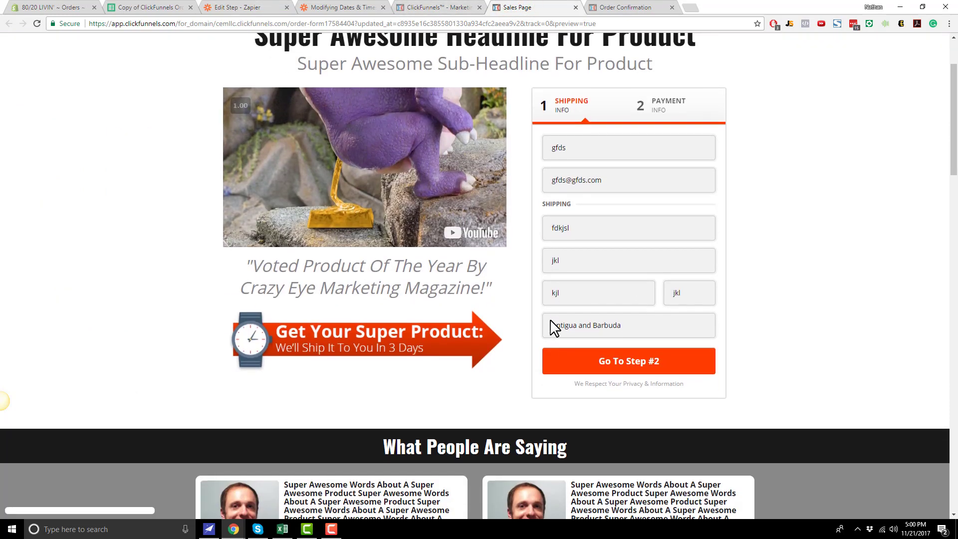
scroll(554, 327, up, 2)
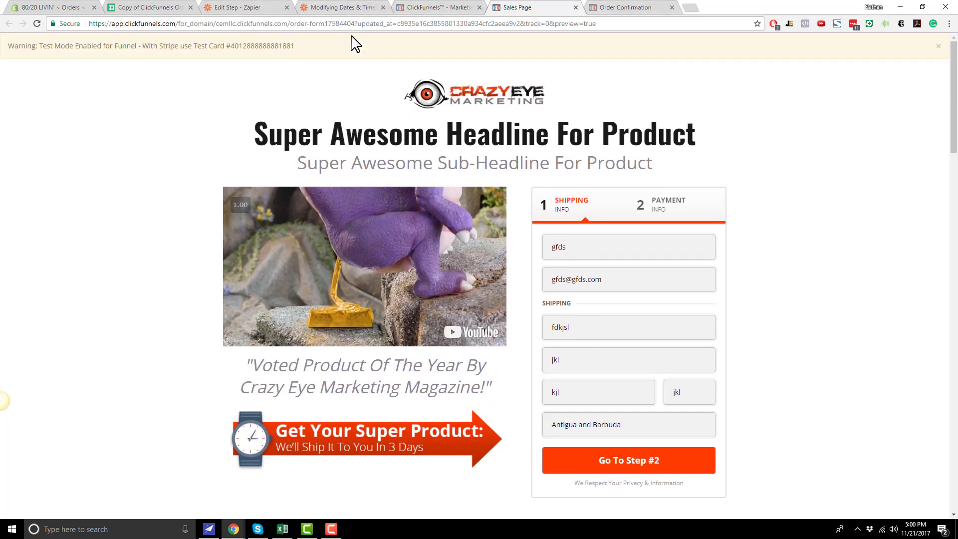
click(345, 6)
click(252, 6)
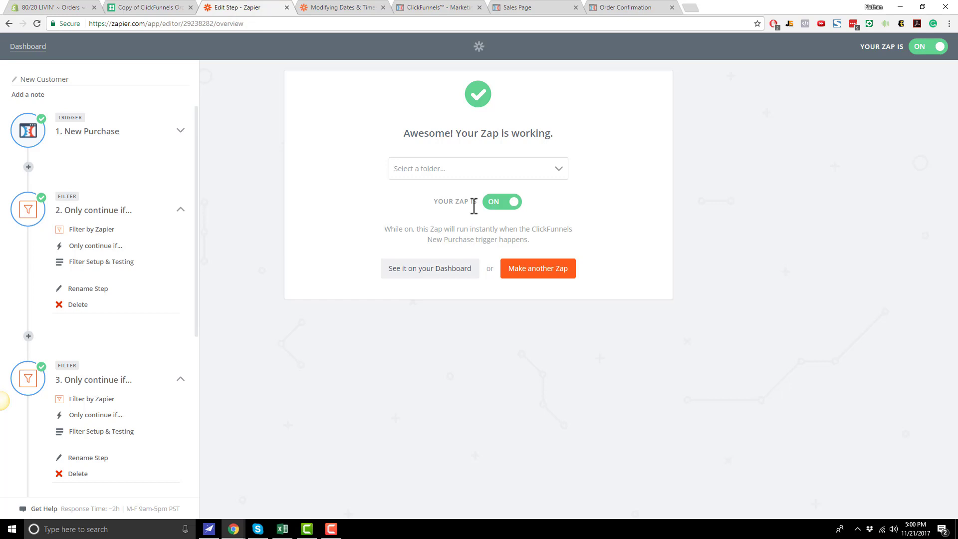
- Create another Zap from the Zapier dashboard and name it Order Tracker
click(30, 46)
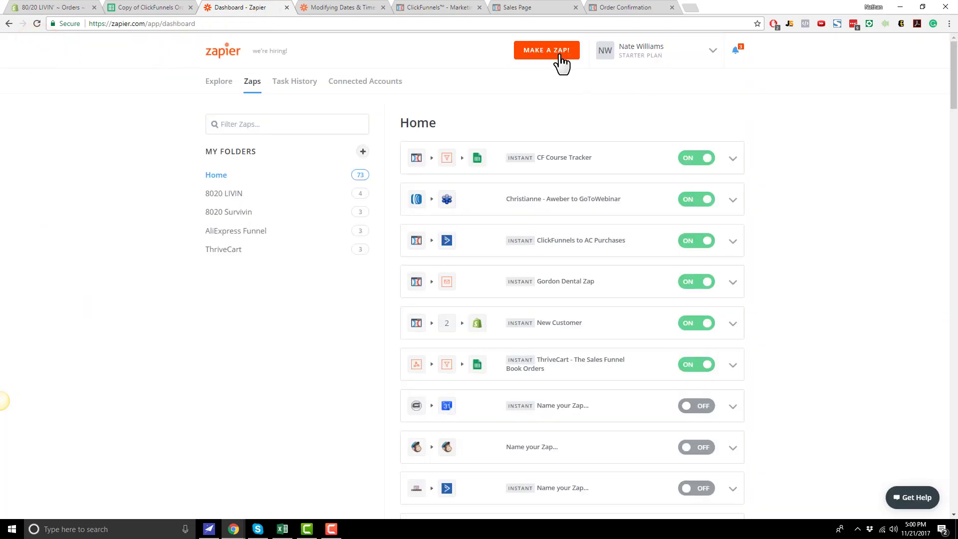
click(555, 51)
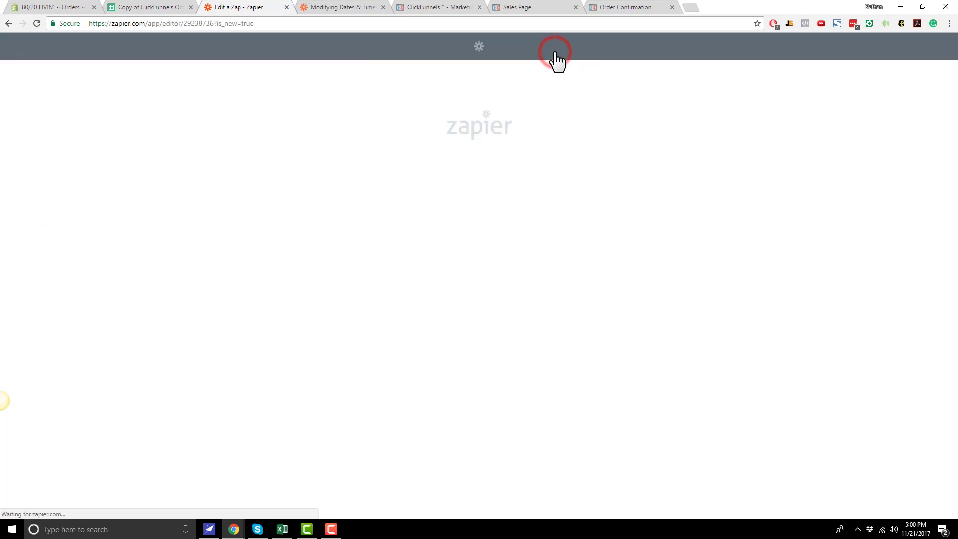
click(111, 81)
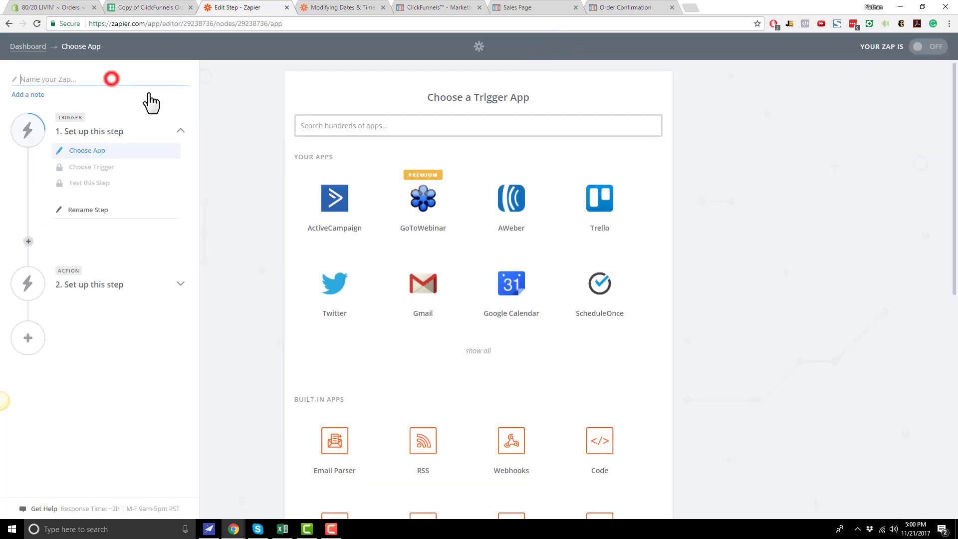
text(Order Tracker)
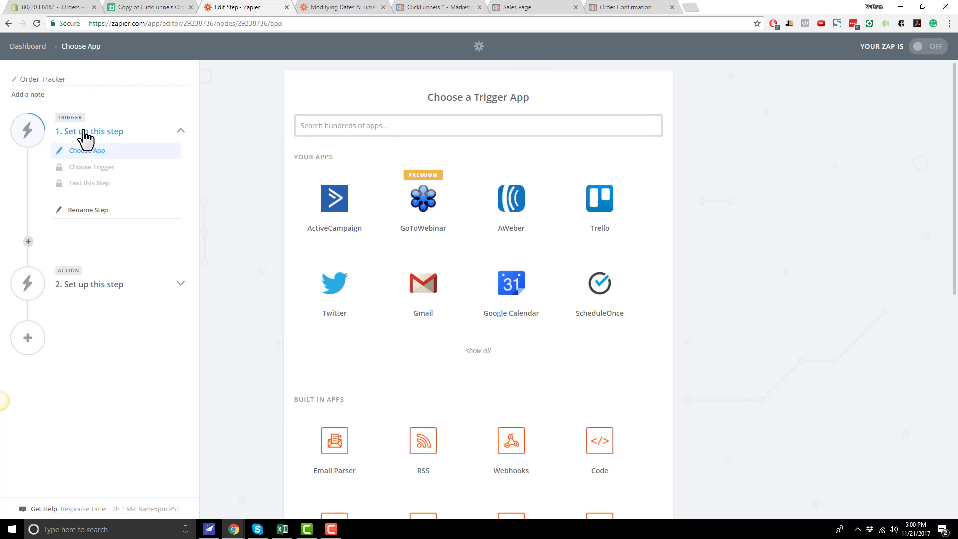
- Choose ClickFunnels as the trigger app for the Order Tracker Zap and select the New Purchase trigger
click(90, 151)
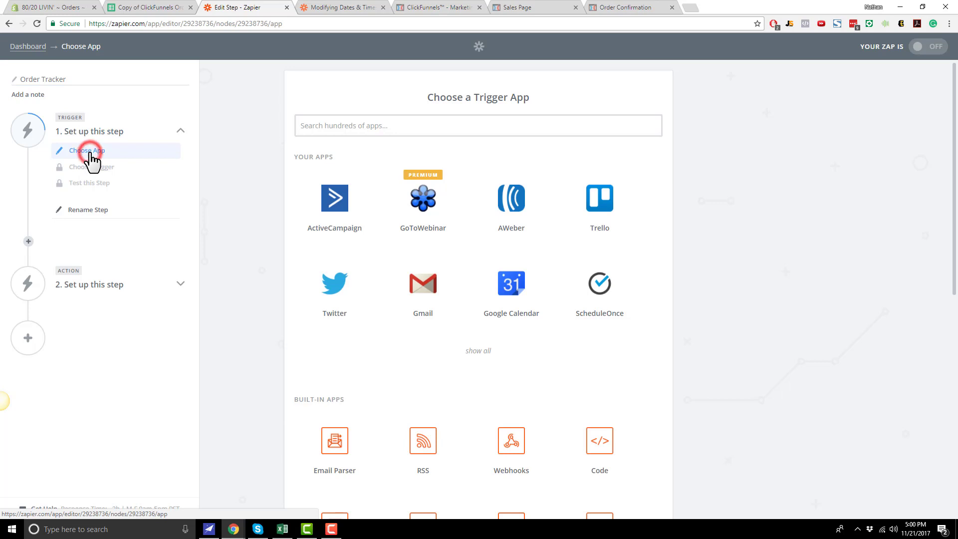
click(363, 126)
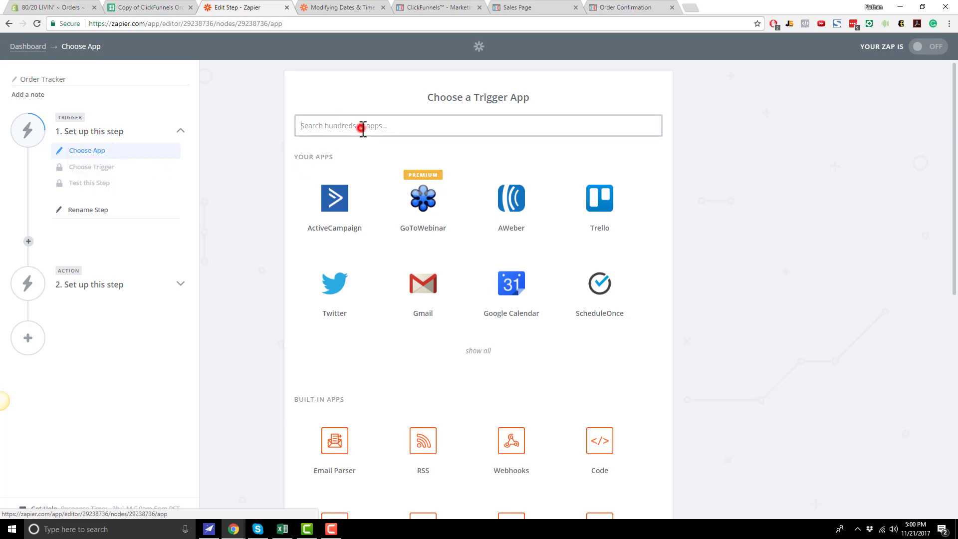
text(click)
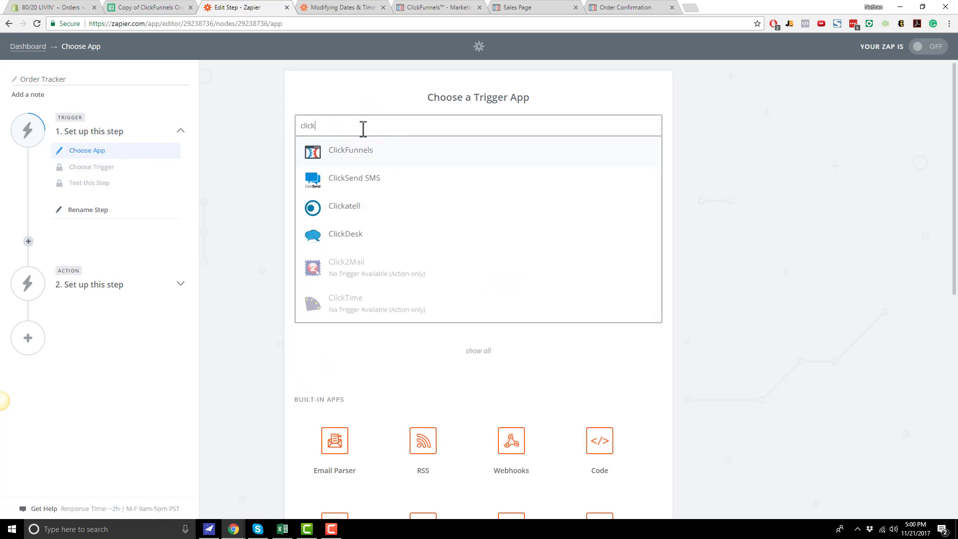
click(352, 156)
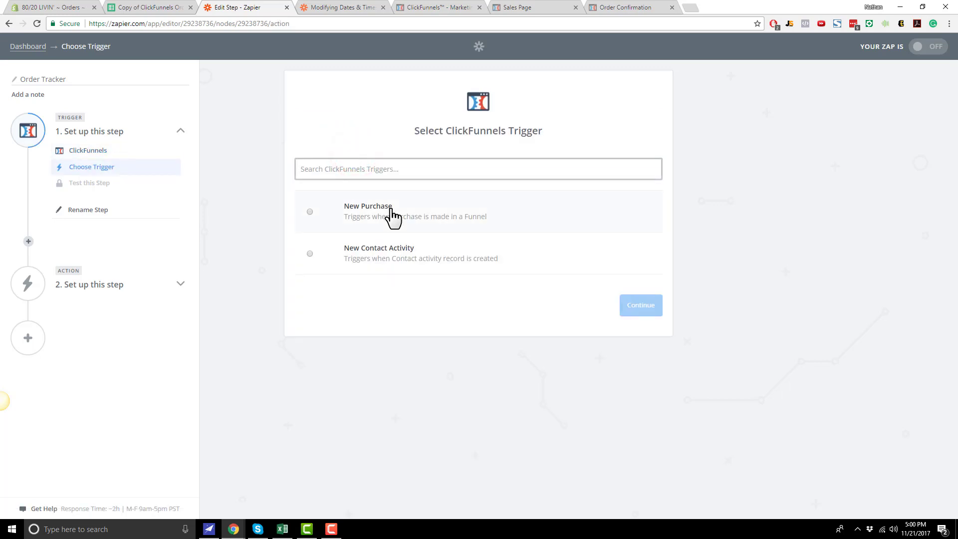
click(368, 209)
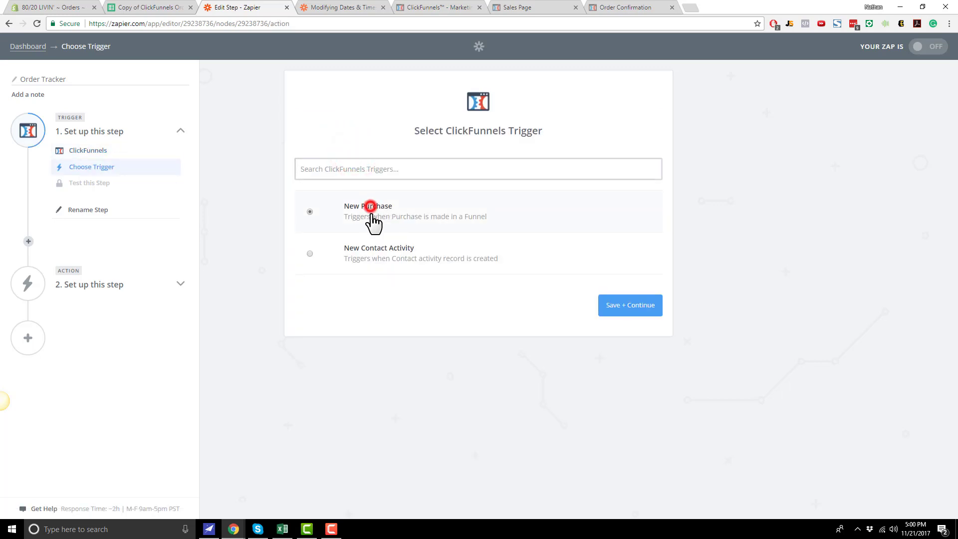
click(644, 309)
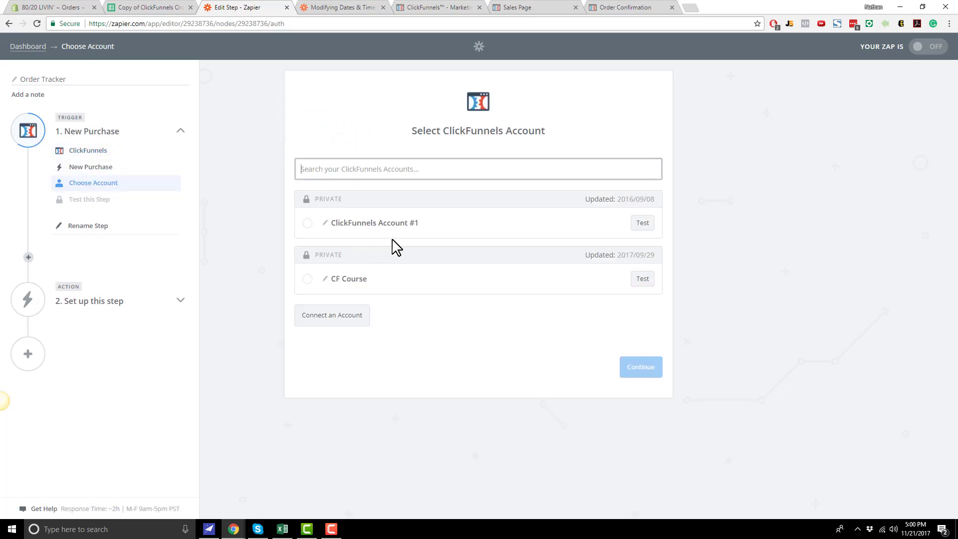
- Connect the trigger to ClickFunnels Account #1, keep All Funnels and All Funnel Steps, and test it
click(394, 223)
click(638, 371)
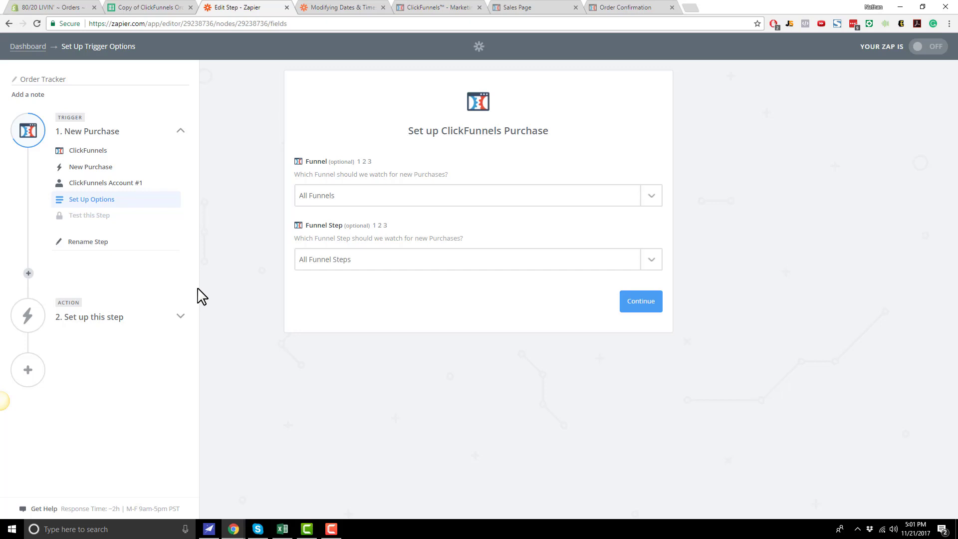
click(627, 301)
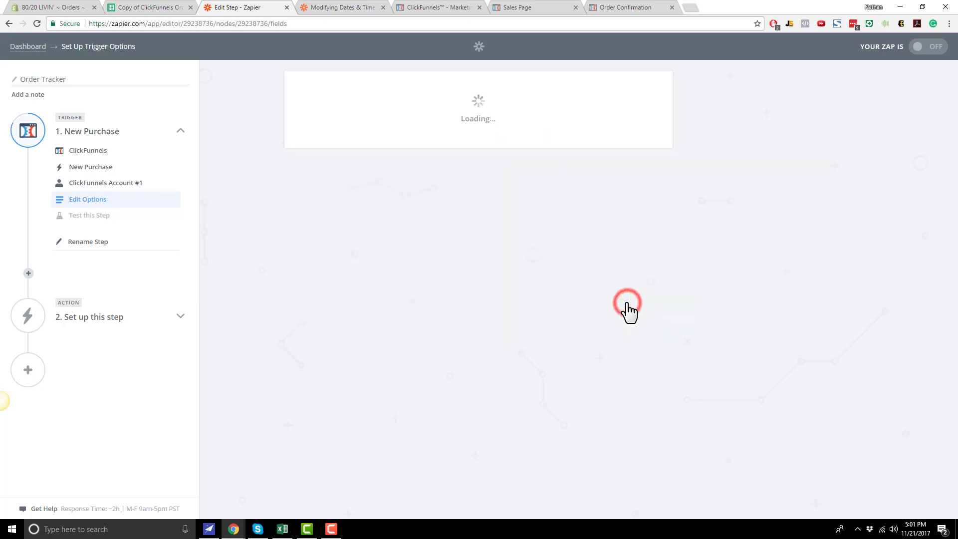
click(624, 374)
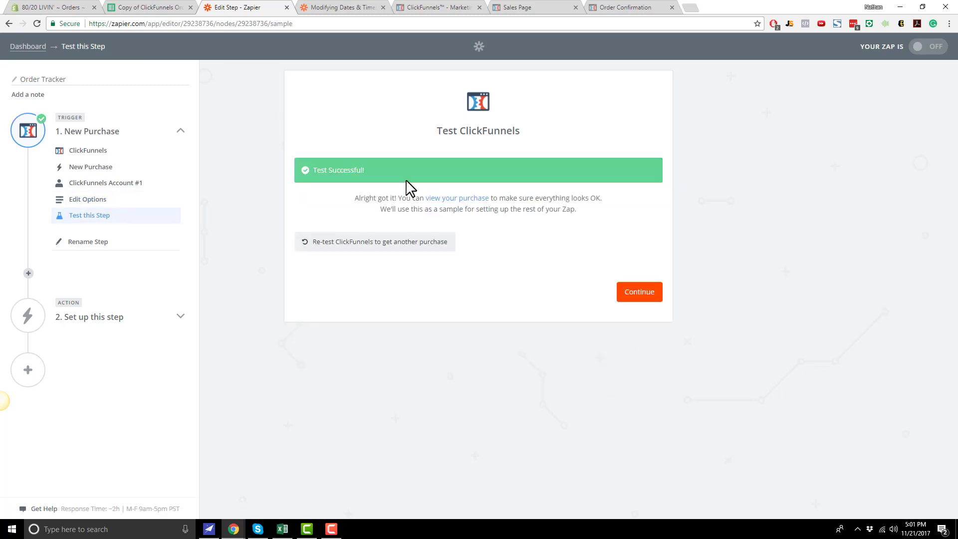
- Review the sample purchase data from the trigger test, including shipping details, email, funnel IDs and product fields
click(456, 198)
scroll(508, 379, down, 15)
scroll(507, 379, down, 20)
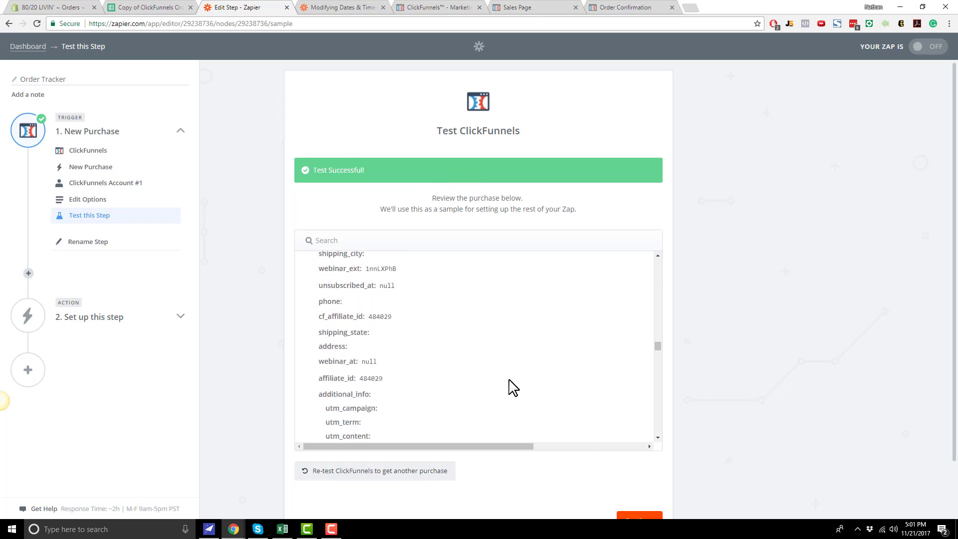
scroll(418, 388, up, 10)
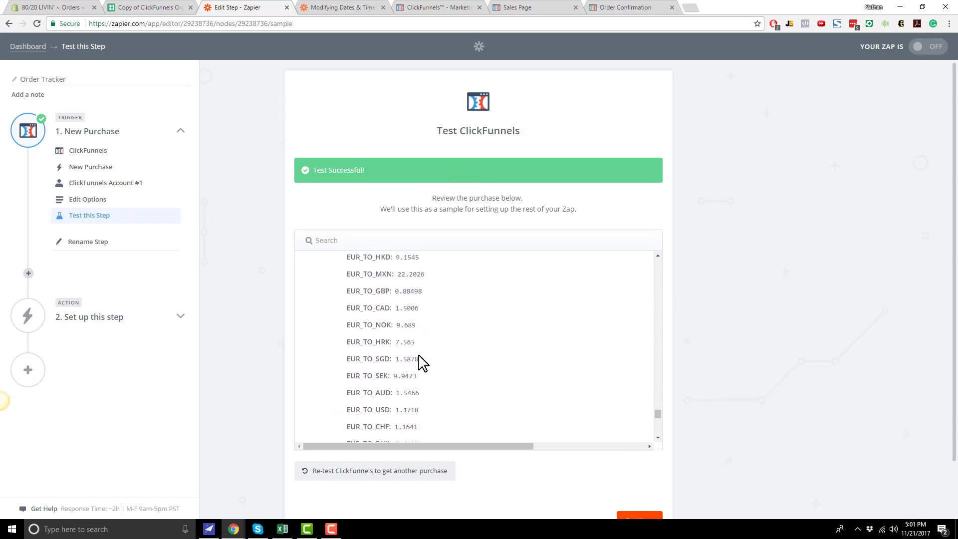
scroll(406, 379, up, 10)
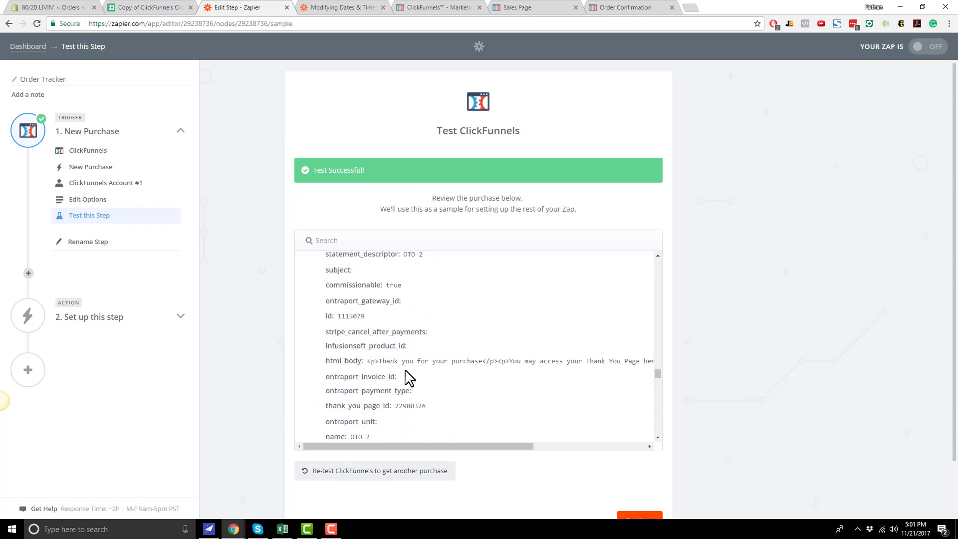
scroll(407, 403, up, 10)
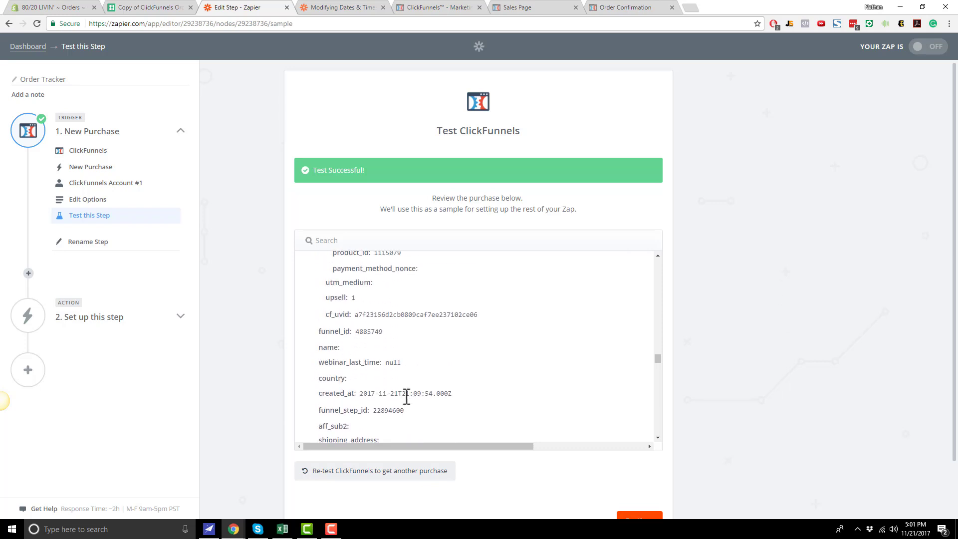
scroll(411, 409, up, 2)
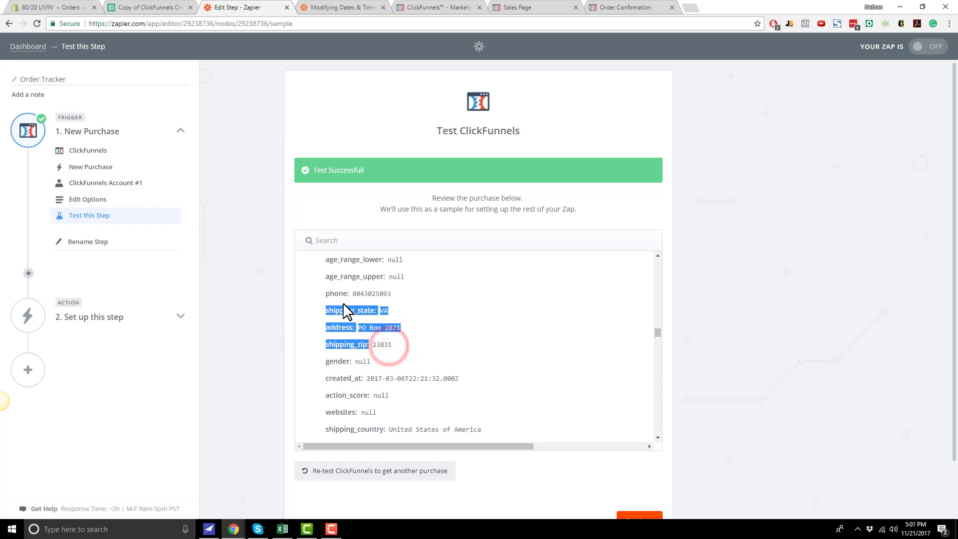
scroll(419, 334, down, 4)
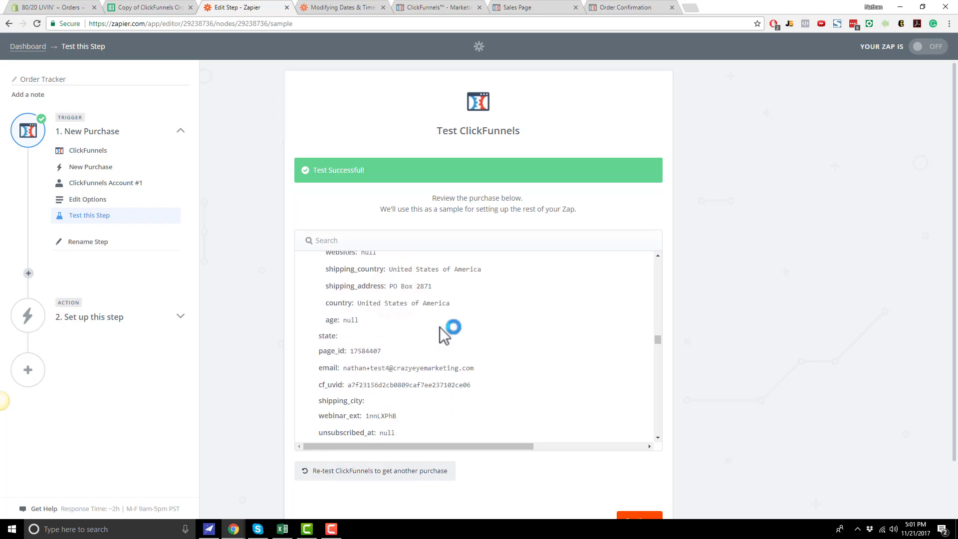
triple_click(455, 324)
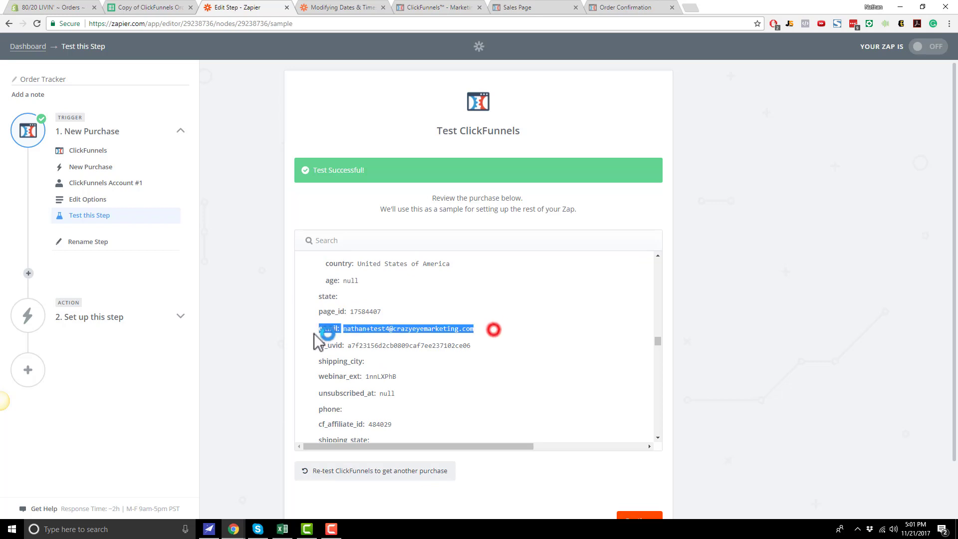
scroll(568, 344, down, 1)
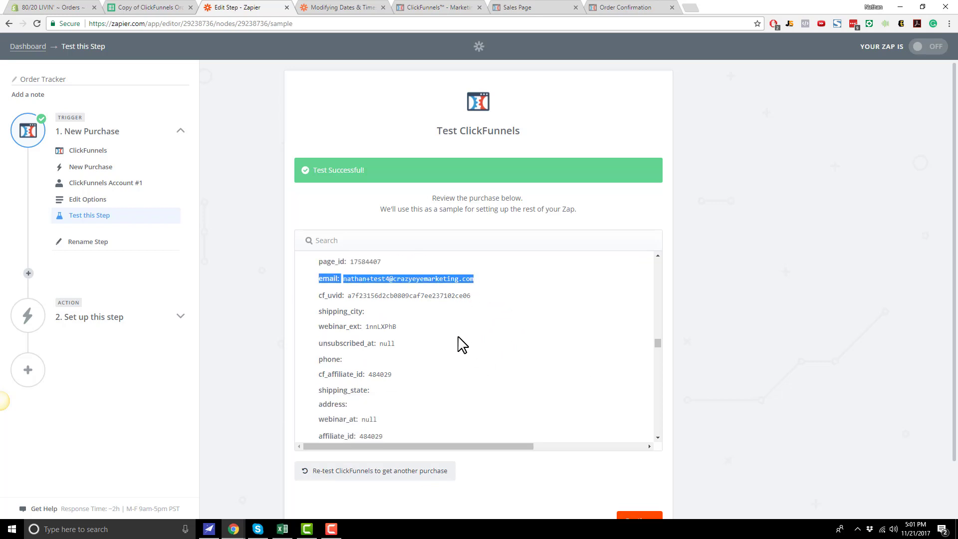
scroll(464, 344, down, 5)
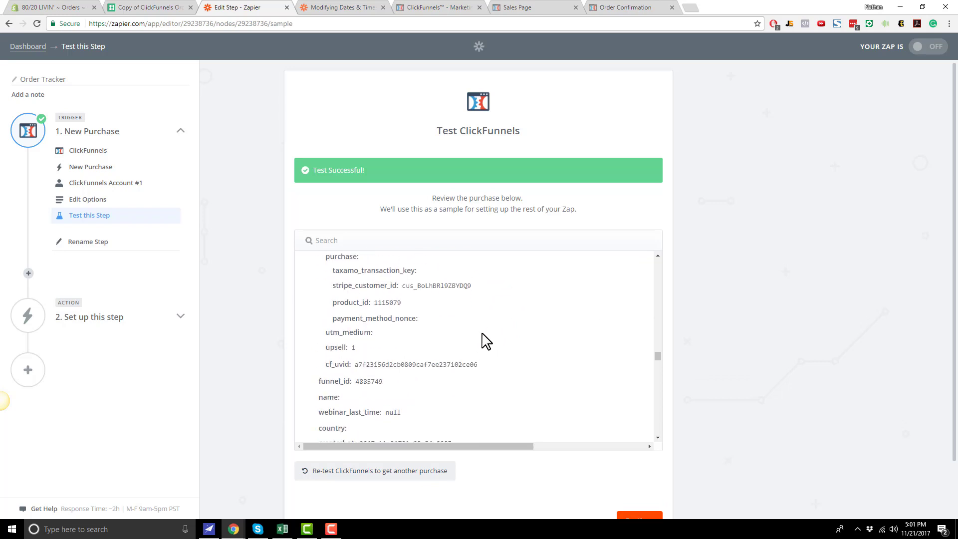
scroll(394, 344, down, 8)
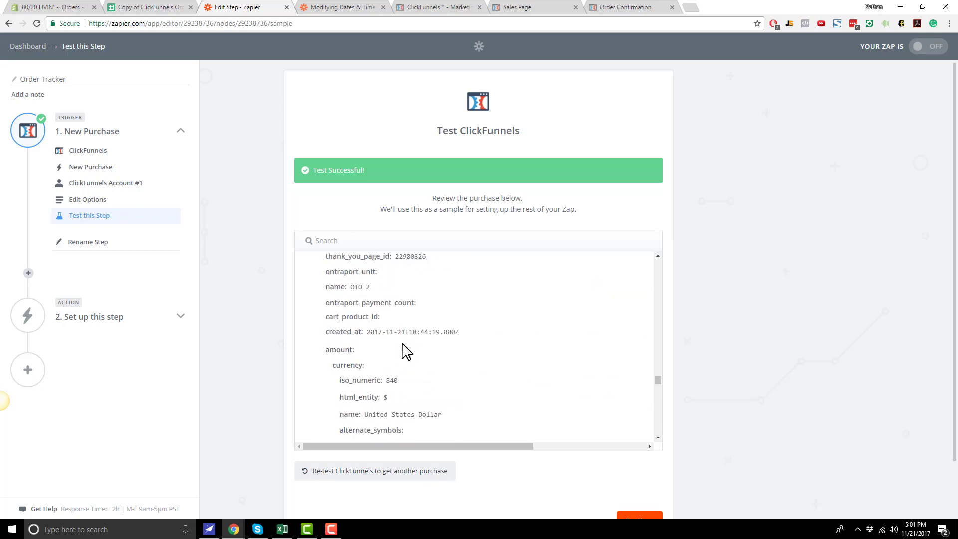
scroll(443, 359, down, 3)
scroll(866, 347, down, 2)
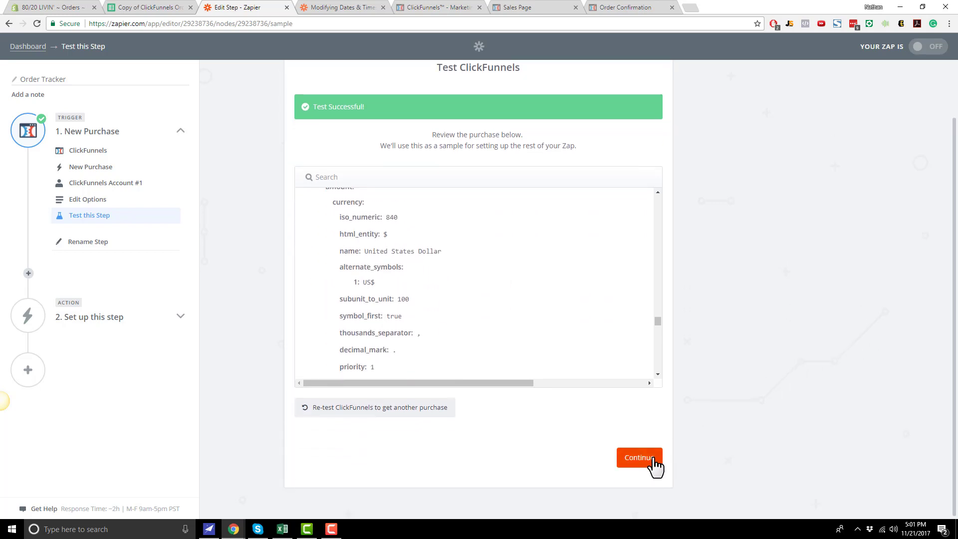
- Add an "Only continue if..." filter step between the New Purchase trigger and the action
click(638, 459)
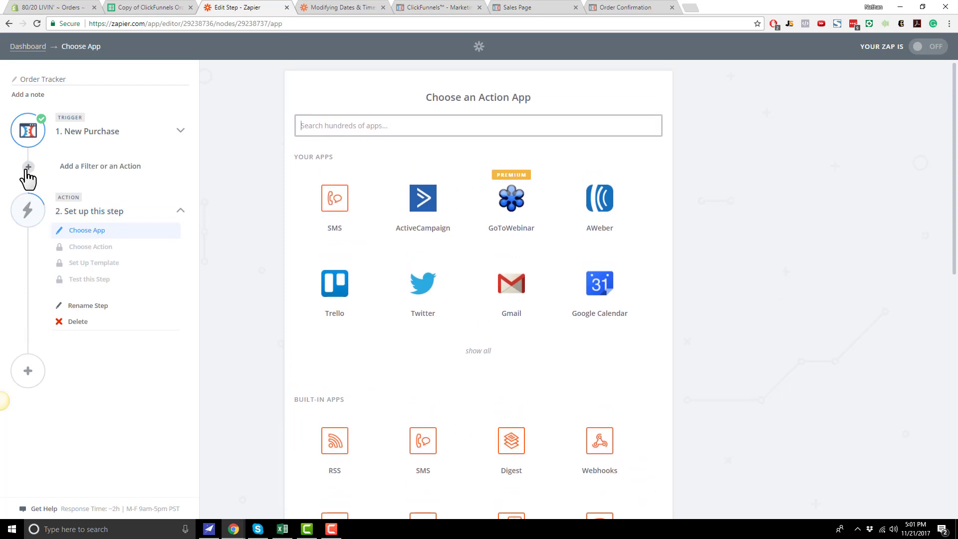
click(29, 168)
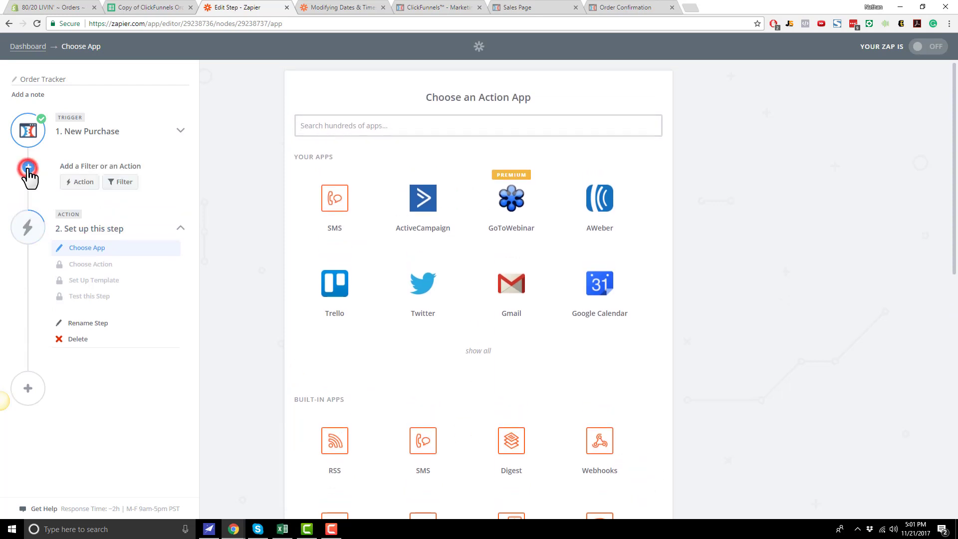
click(123, 185)
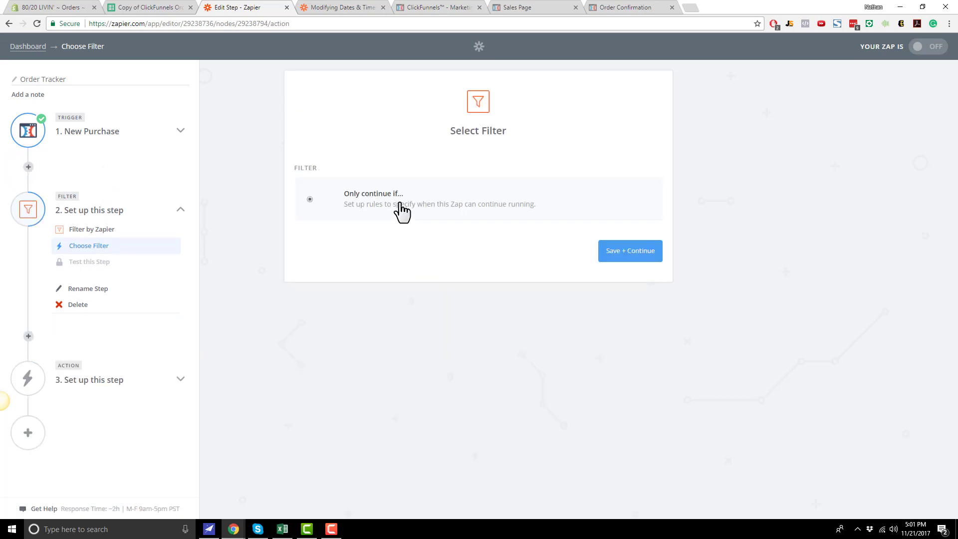
click(627, 254)
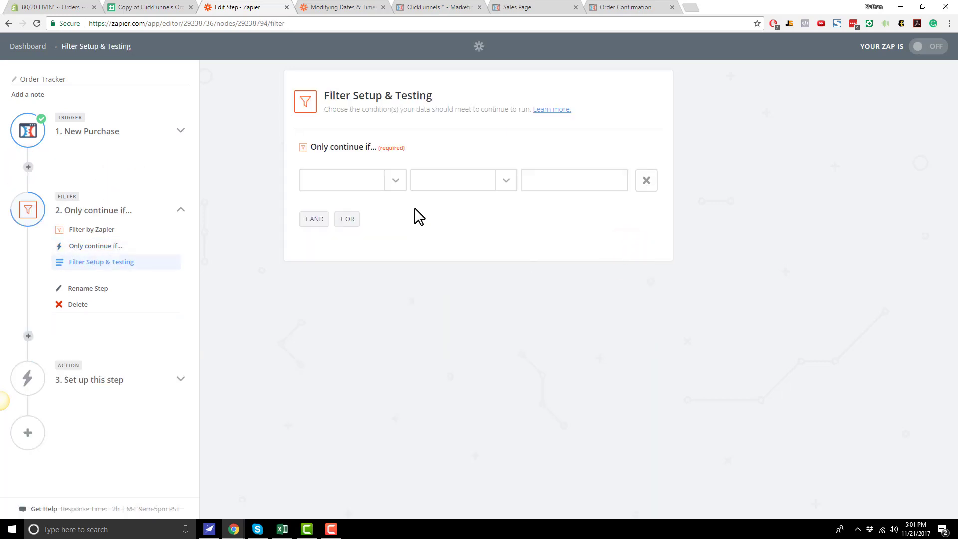
- Base the filter rule on Contact Funnel ID with the (Text) Contains condition
click(396, 183)
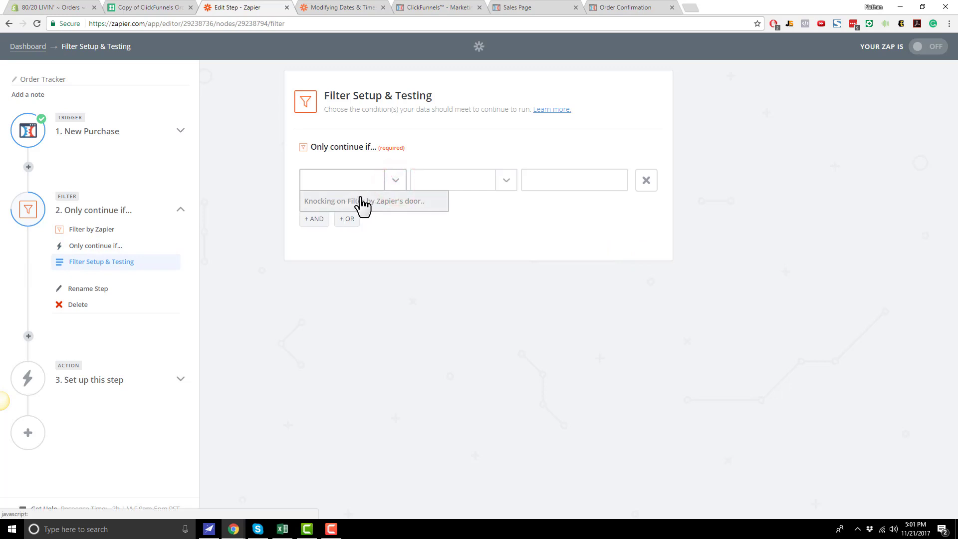
click(364, 199)
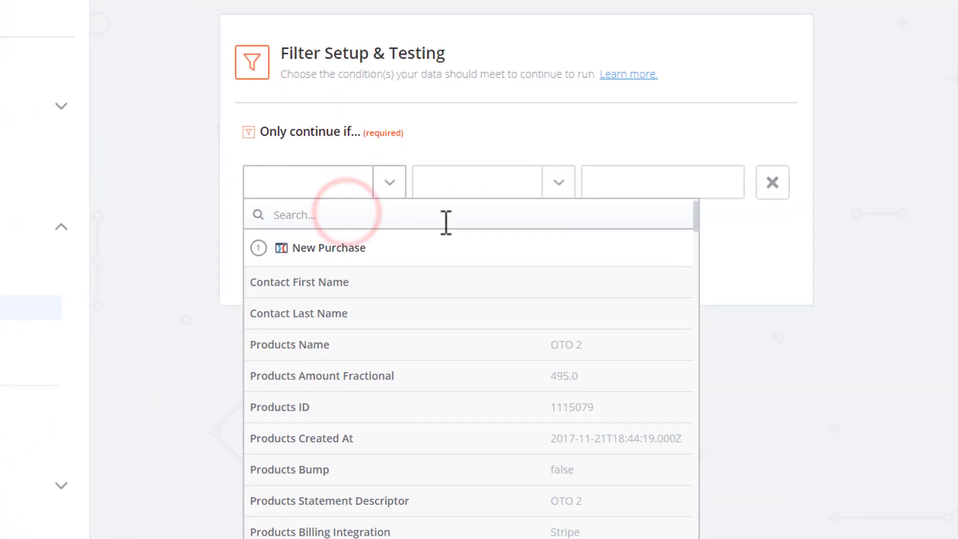
text(funnel)
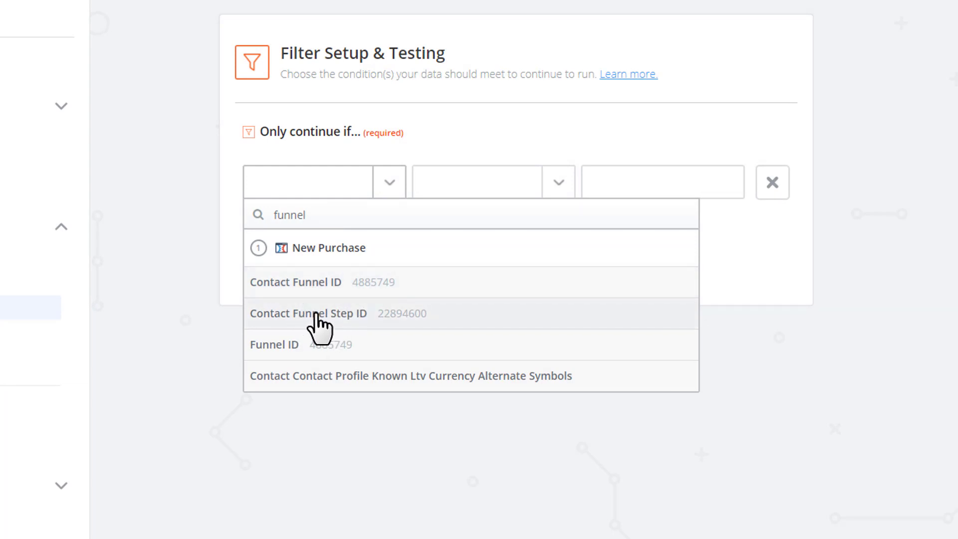
click(363, 282)
click(558, 184)
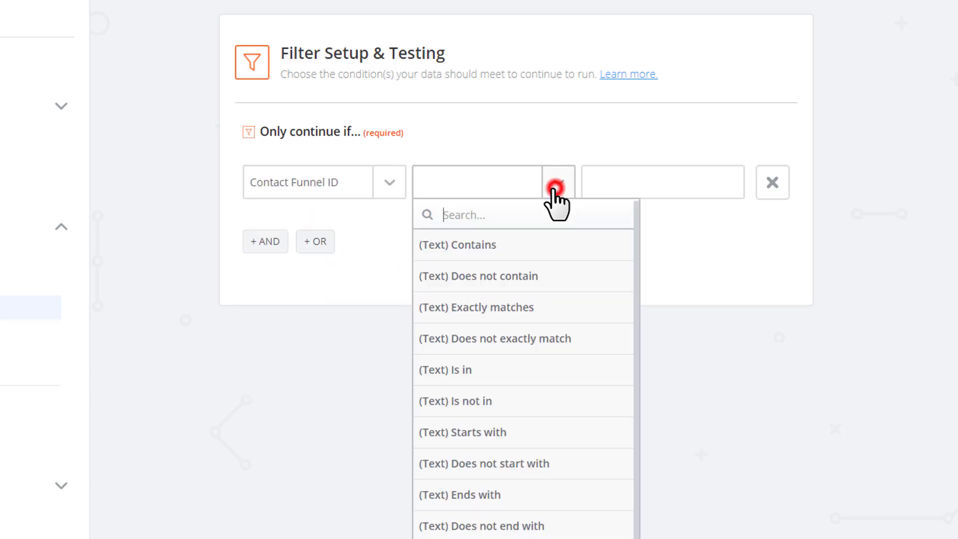
click(525, 247)
- Copy the funnel ID 4885749 from the Shopify sales funnel's URL in ClickFunnels and paste it as the Zapier filter rule's value
click(943, 13)
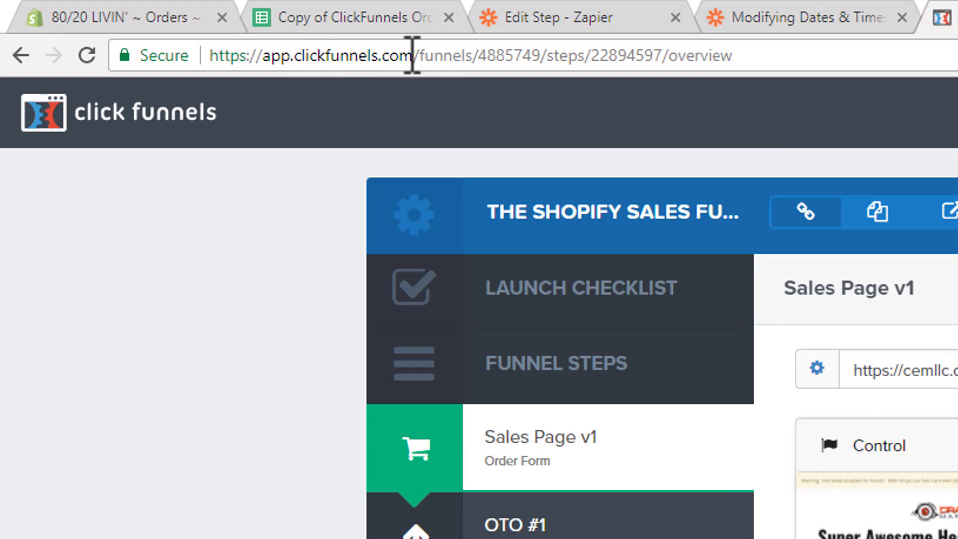
click(427, 56)
click(450, 56)
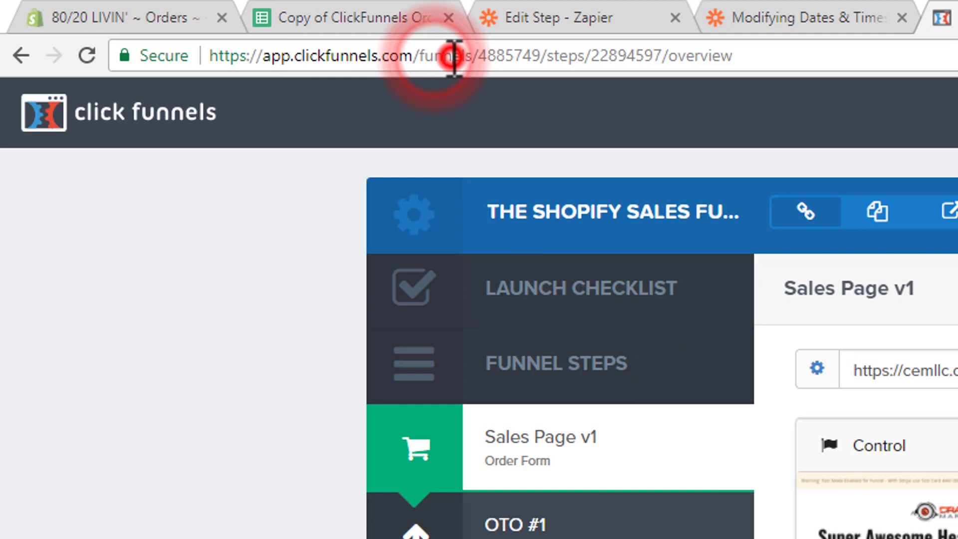
double_click(428, 56)
drag(479, 56, 547, 59)
key(ctrl+c)
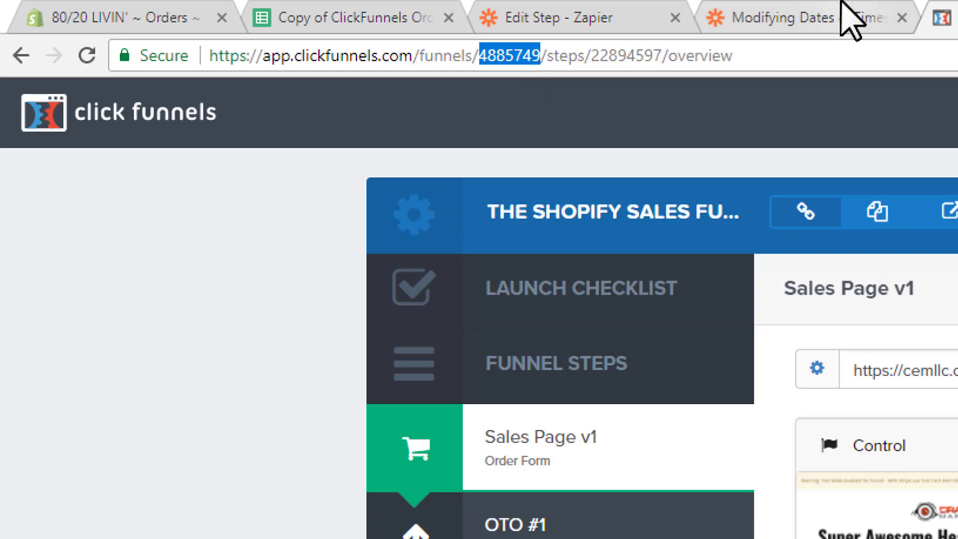
click(772, 6)
click(619, 15)
click(637, 199)
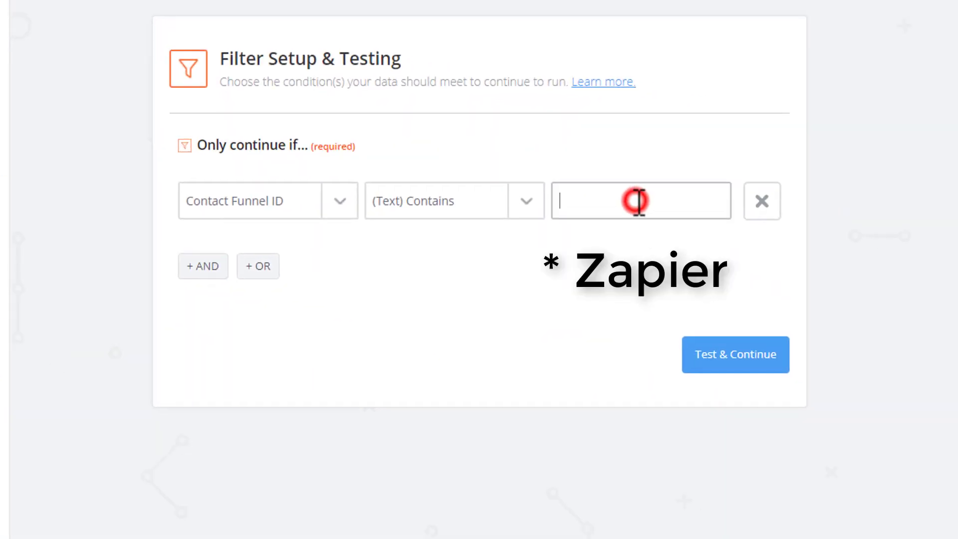
key(ctrl+v)
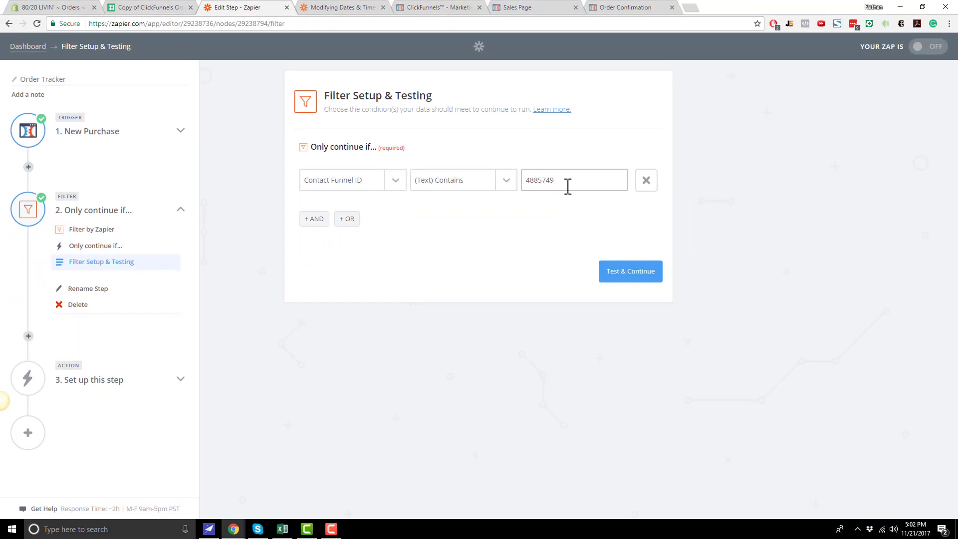
- Glance at the order tracker spreadsheet, then try adding an OR rule on Contact Funnel ID with (Text) Contains
click(150, 7)
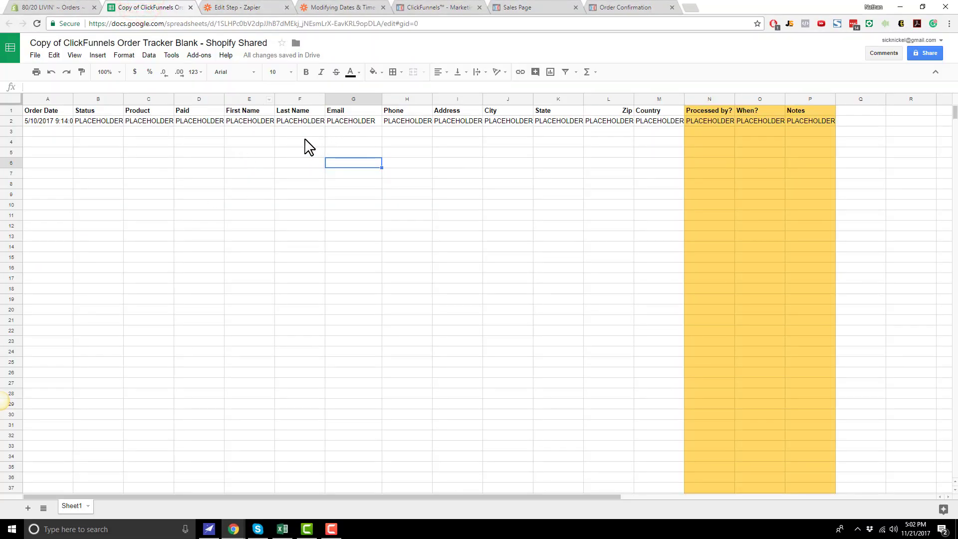
click(224, 8)
click(353, 221)
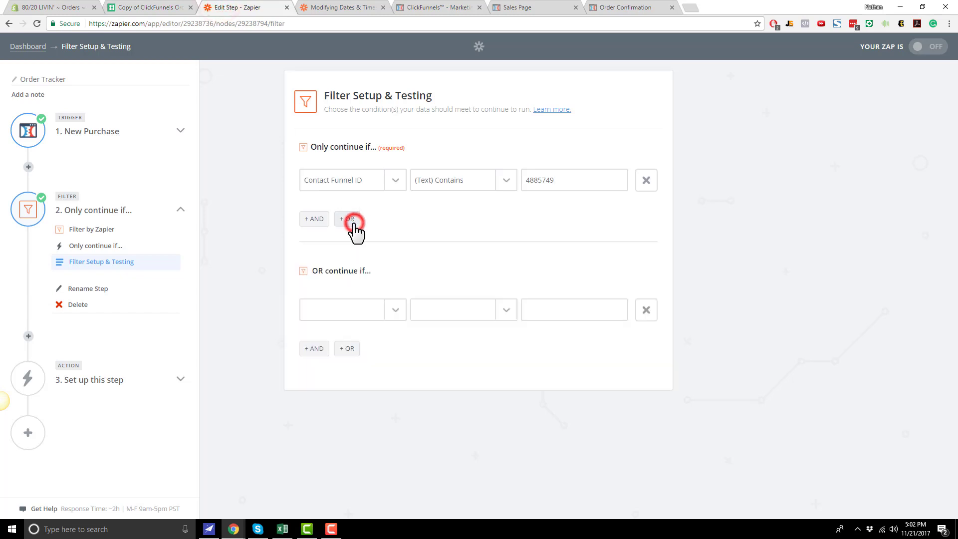
drag(577, 177, 506, 188)
click(394, 310)
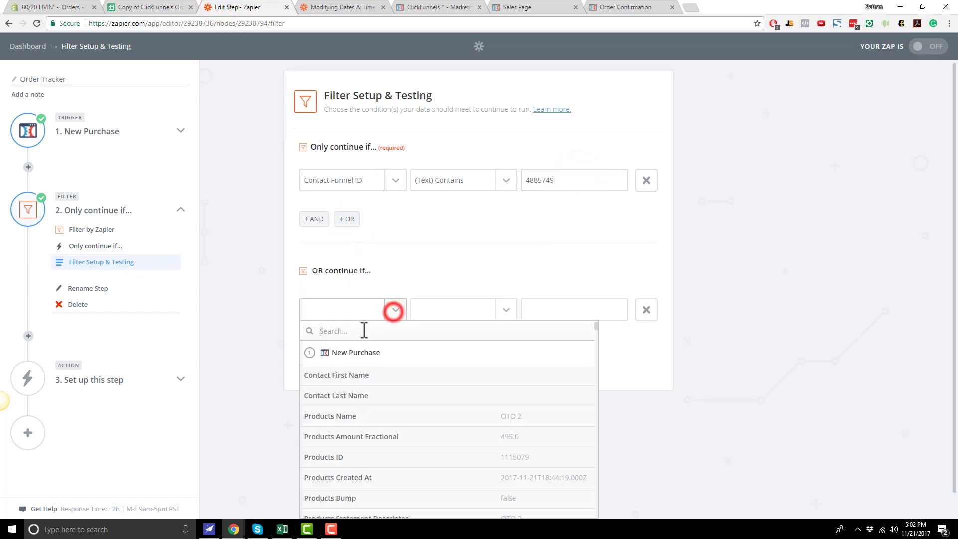
text(funnel)
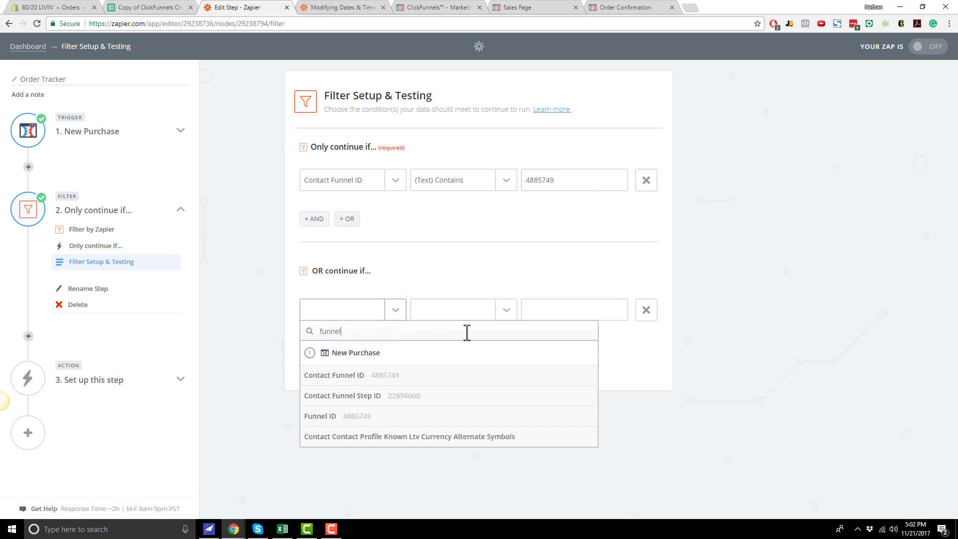
click(389, 375)
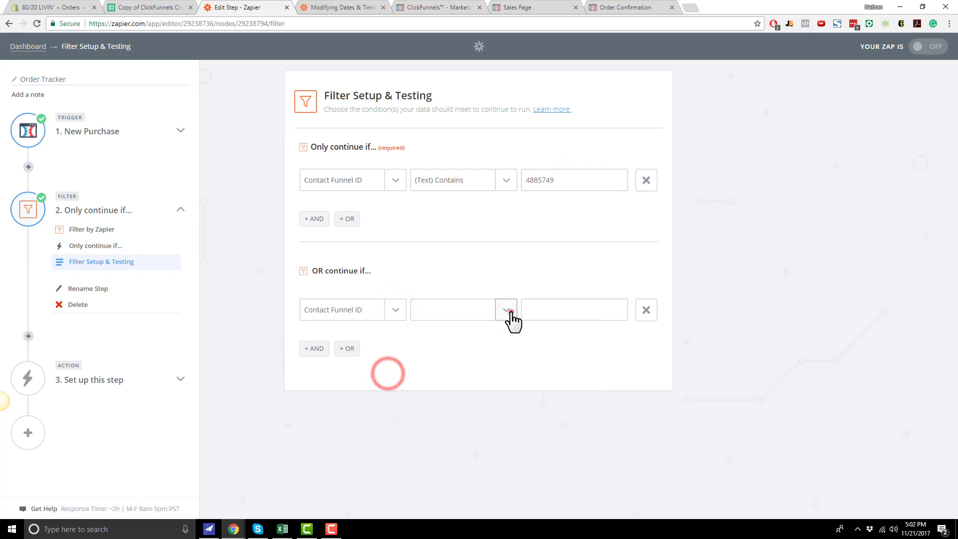
click(509, 311)
click(462, 352)
click(578, 309)
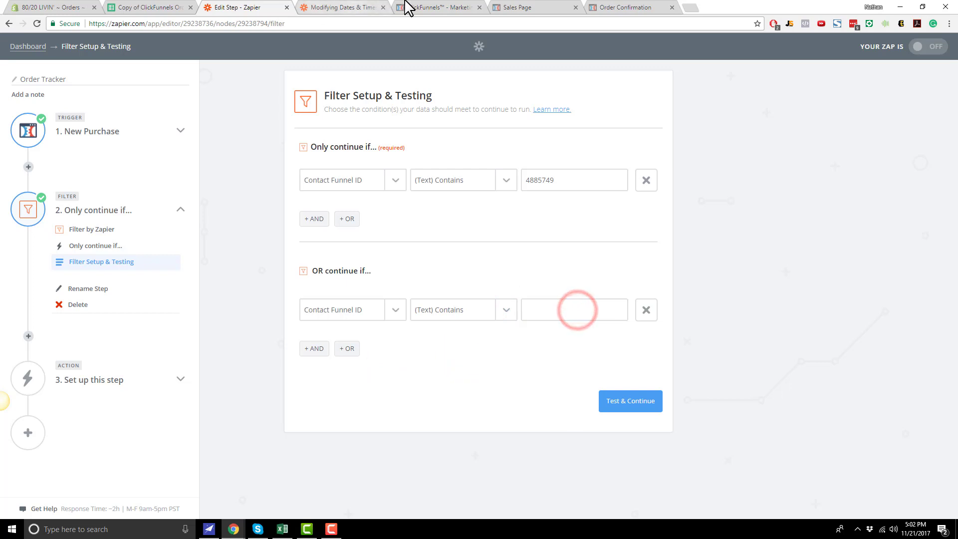
- Check where the funnel ID sits in the ClickFunnels URL and remove the extra OR rule from the Zapier filter
click(439, 6)
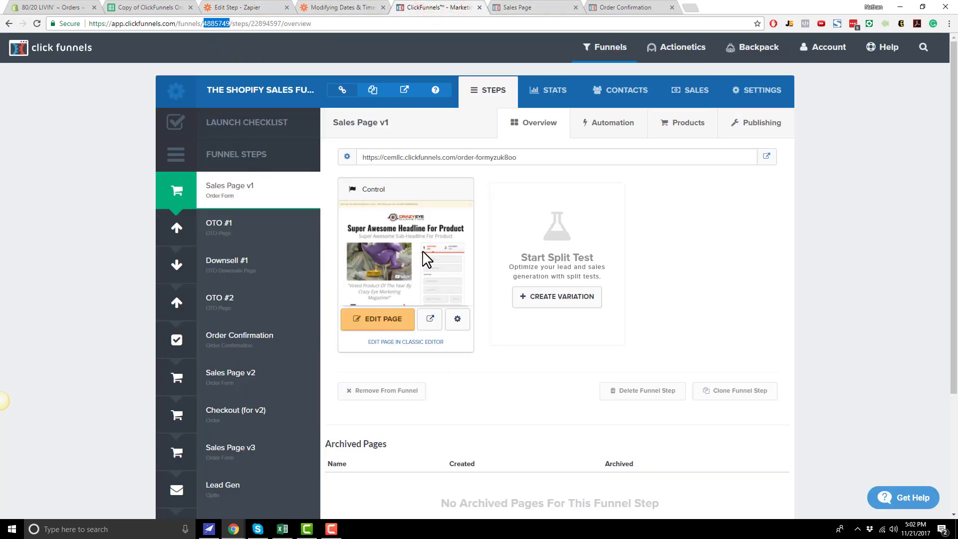
double_click(205, 23)
click(321, 9)
click(262, 8)
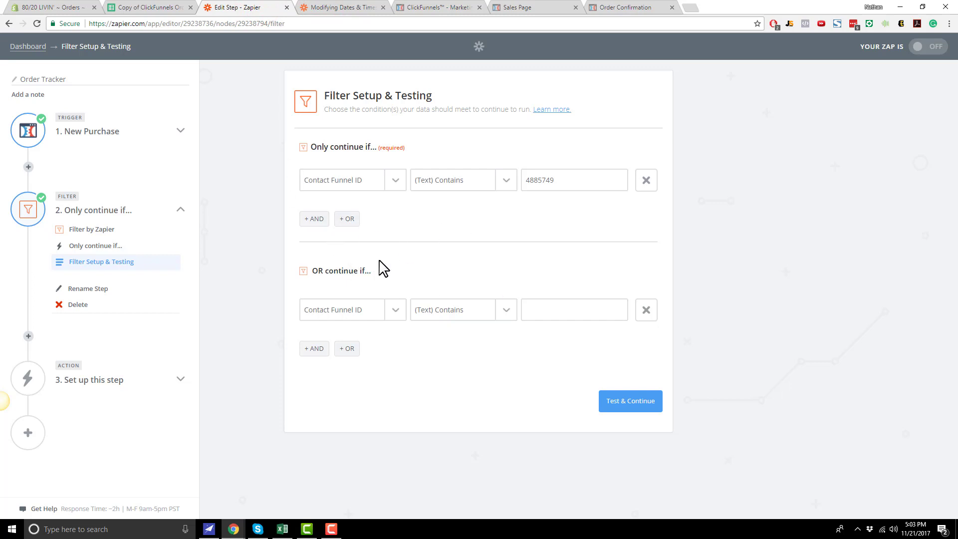
click(646, 311)
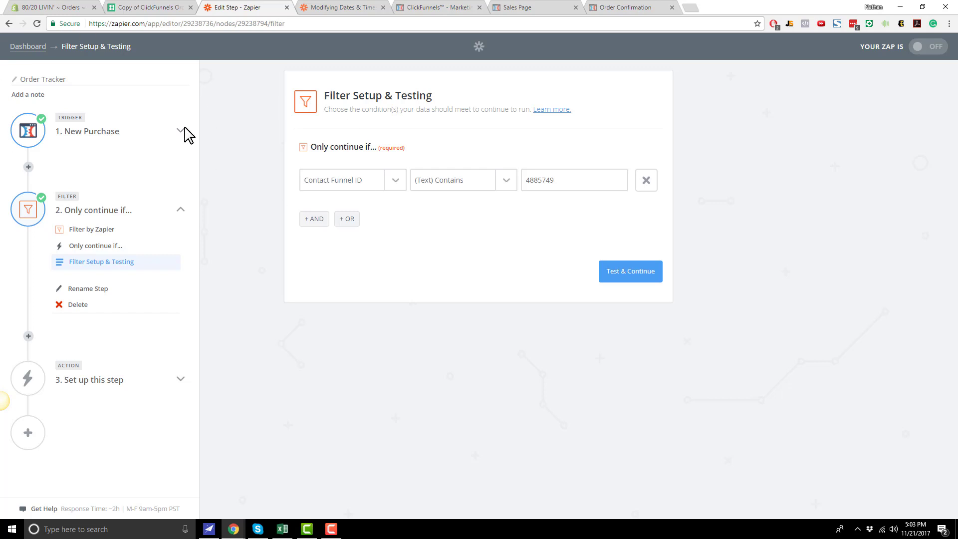
- Test the Contact Funnel ID filter against the sample purchase and check the test message
click(620, 279)
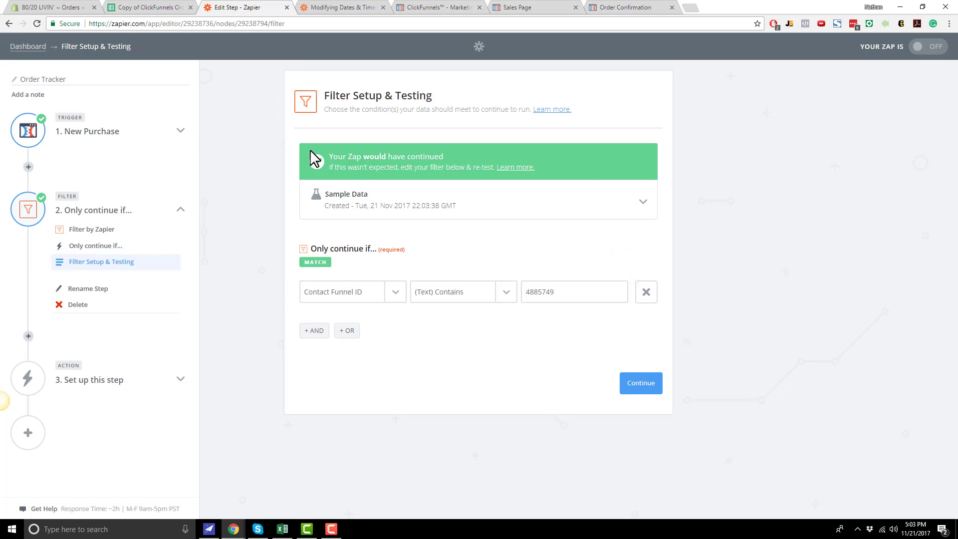
drag(459, 160, 473, 159)
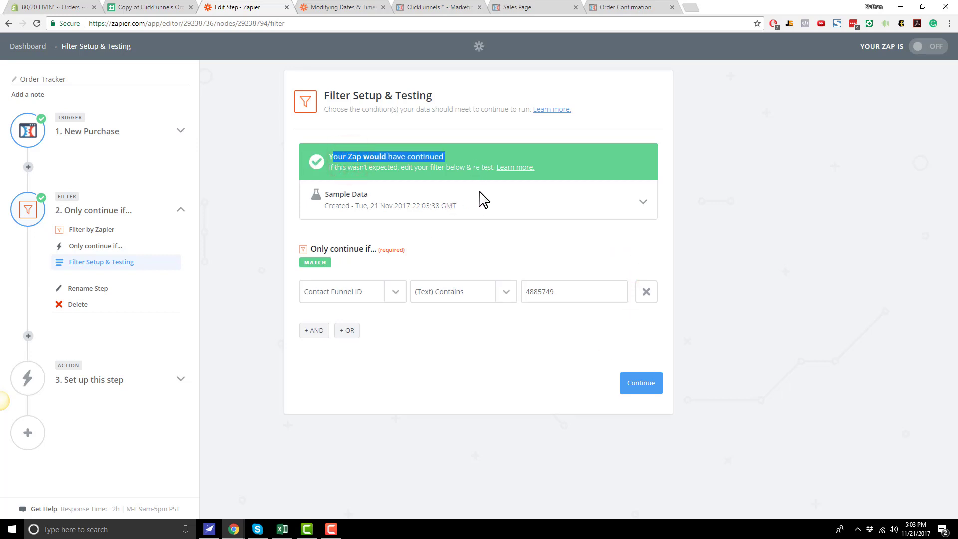
- Continue past the funnel ID filter and add a second "Only continue if..." filter step directly after it
click(628, 392)
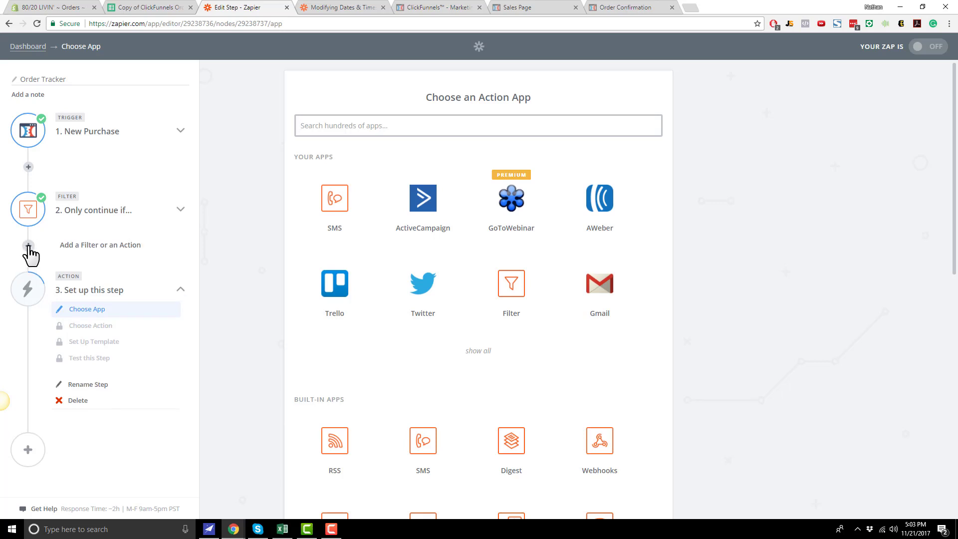
click(29, 245)
click(124, 263)
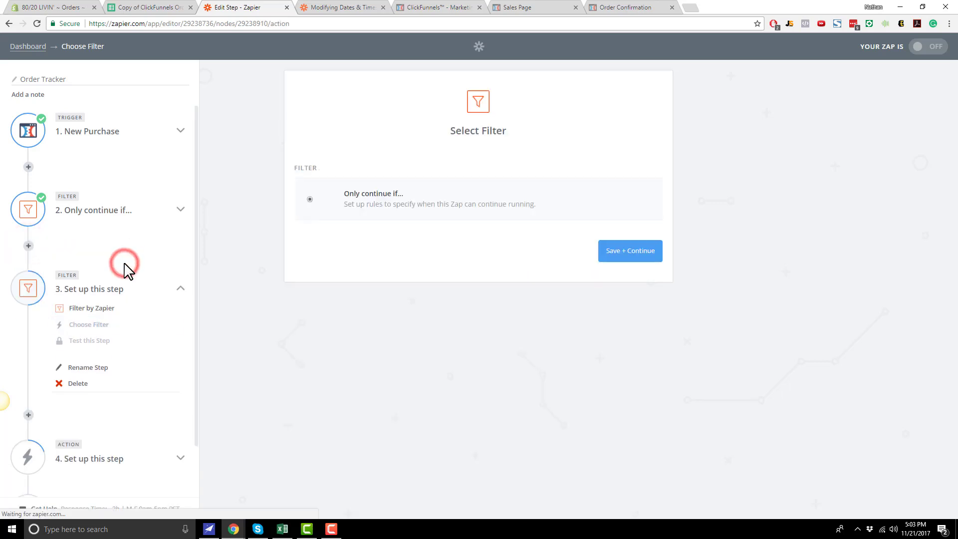
click(630, 252)
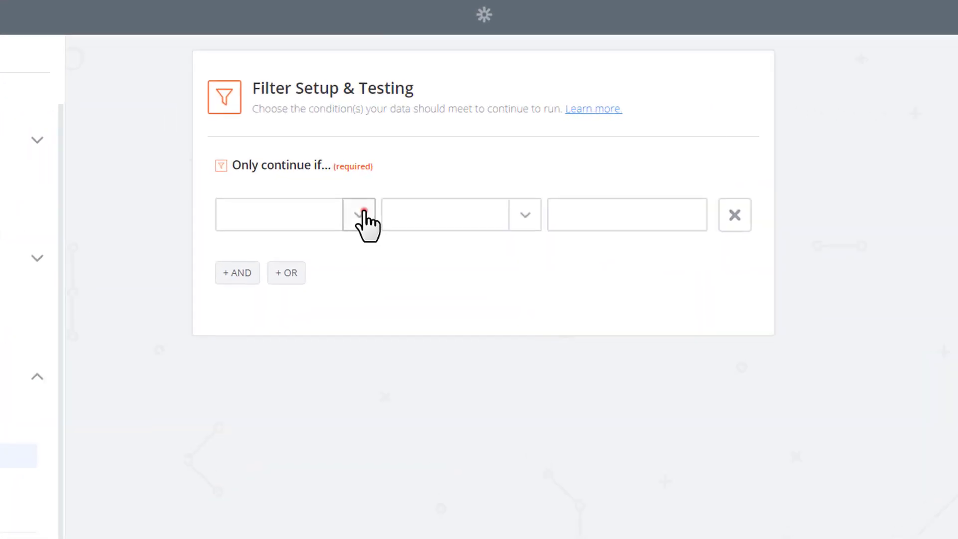
- Set the second filter's rule to Status, (Text) Contains, "paid"
click(394, 181)
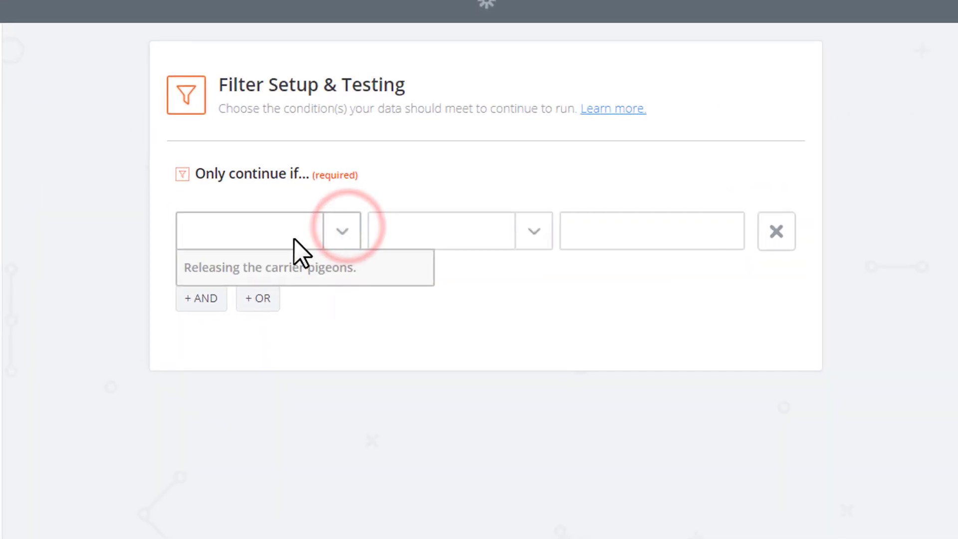
click(285, 268)
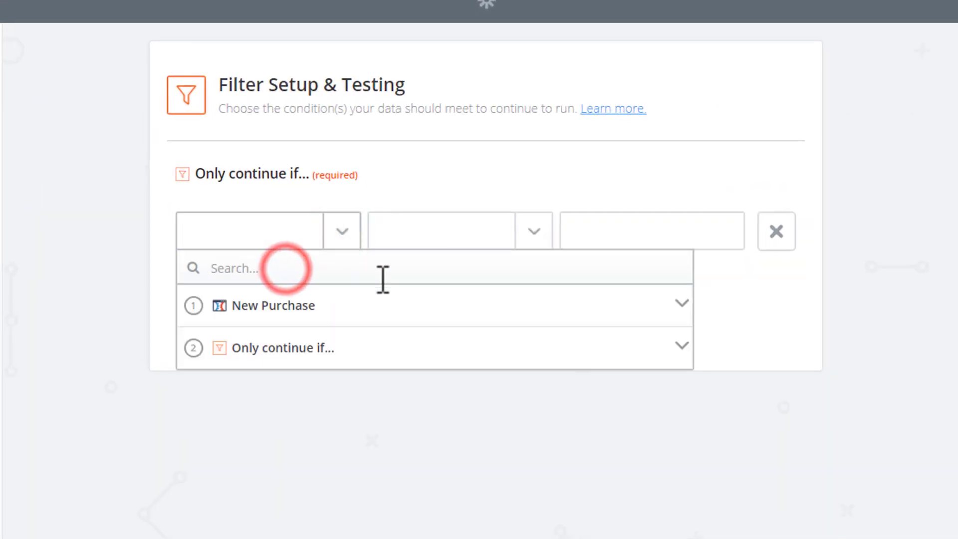
text(statu)
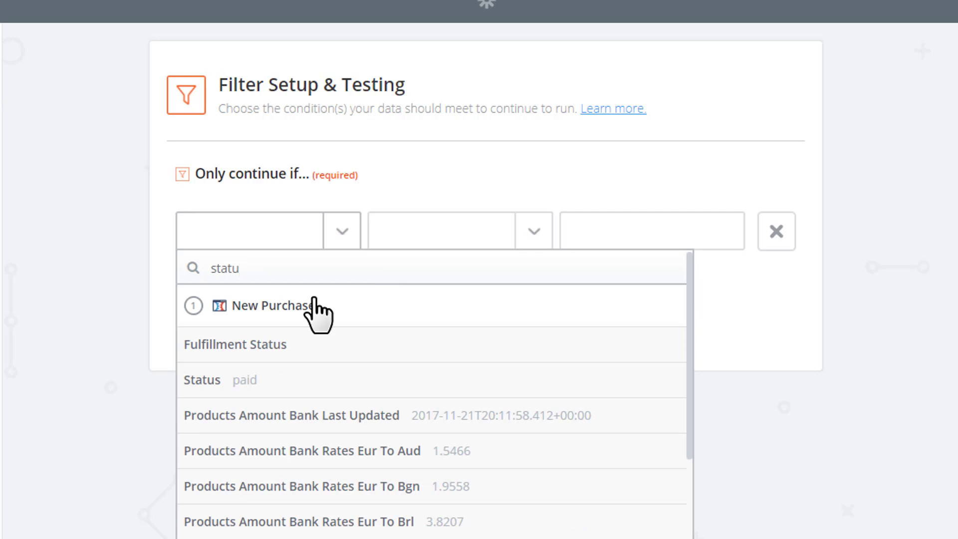
click(310, 378)
click(532, 235)
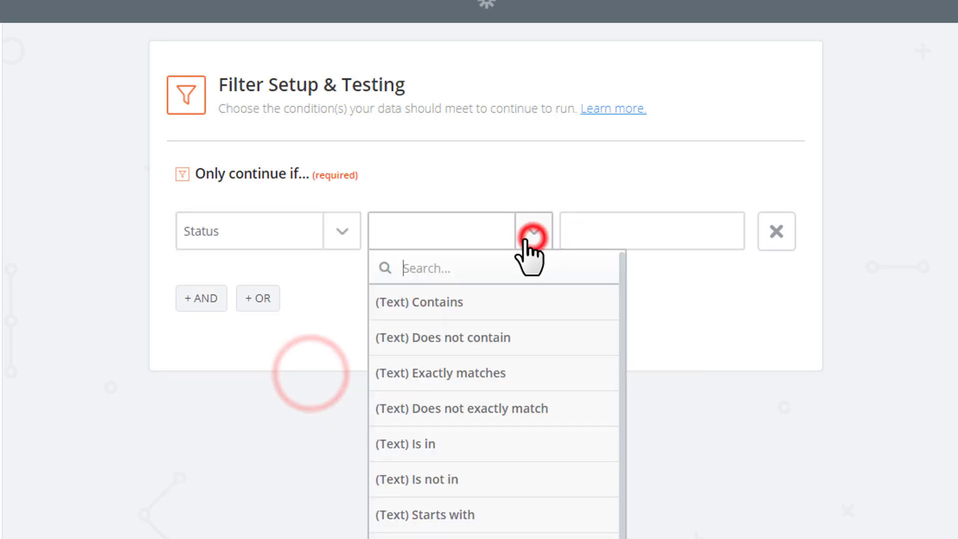
click(501, 303)
click(624, 235)
text(paid)
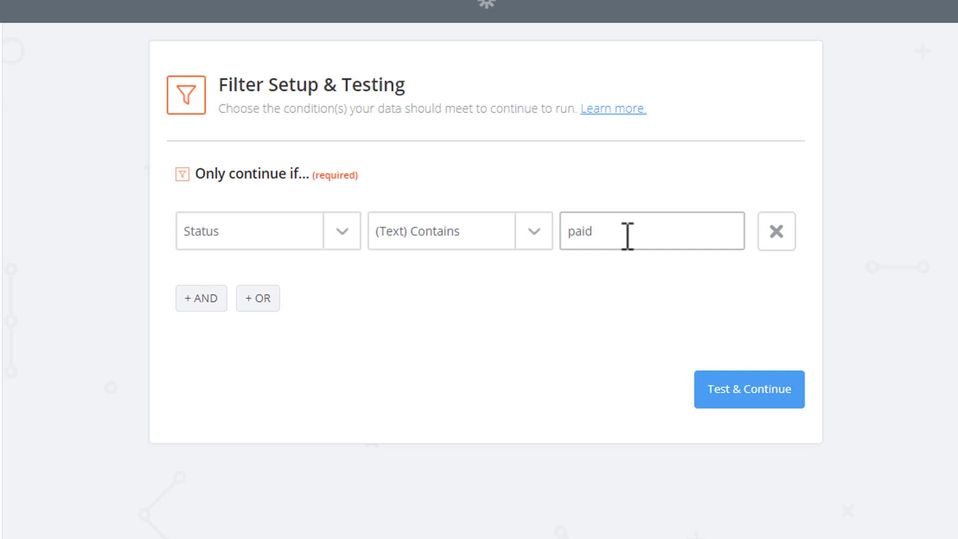
- Test the paid status filter against the sample purchase and continue to the action step
double_click(642, 231)
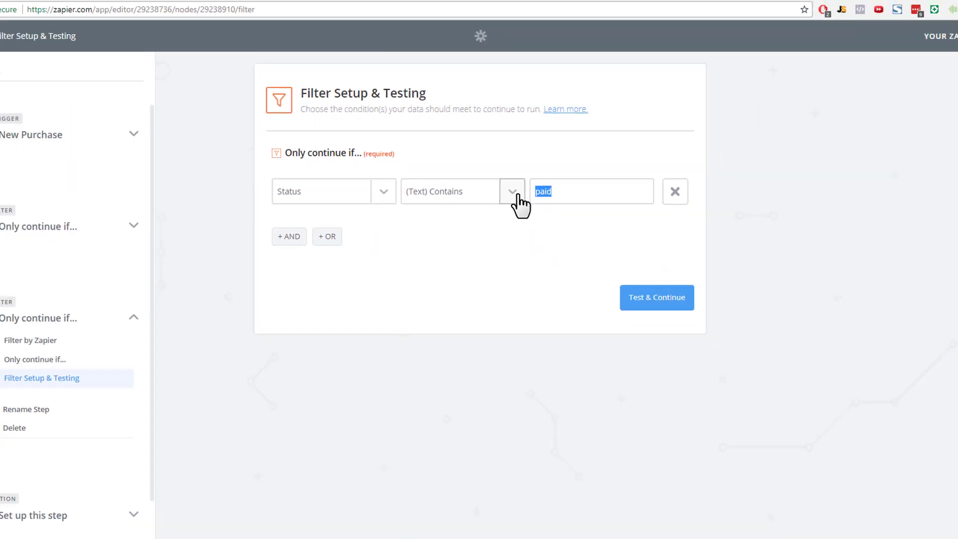
click(764, 390)
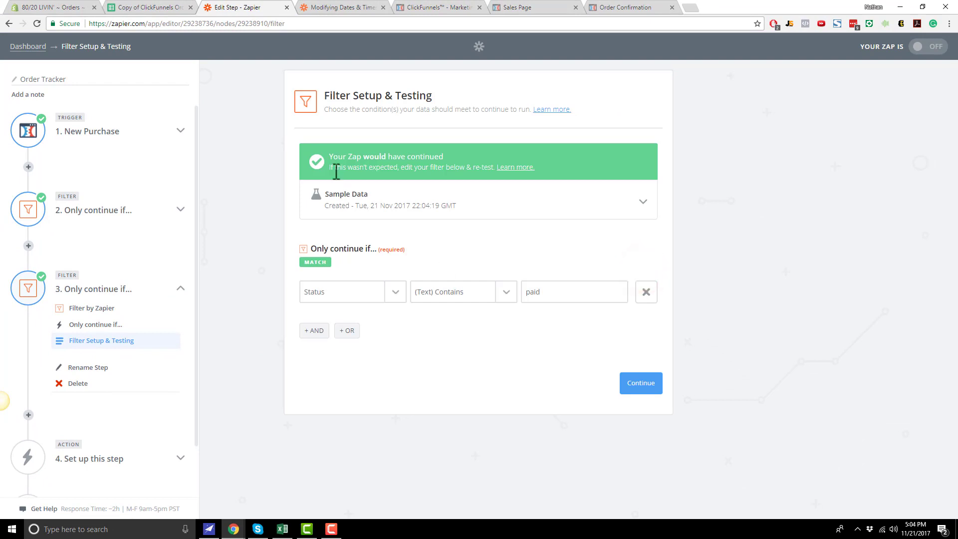
click(642, 384)
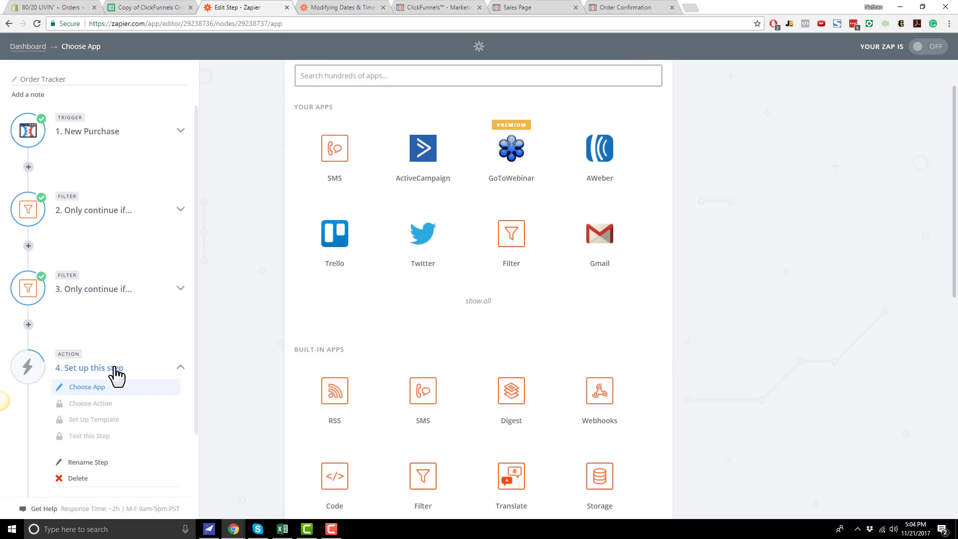
- Set the action step to Google Sheets with Create Spreadsheet Row, using the connected Google Sheets Account #1
scroll(109, 372, down, 1)
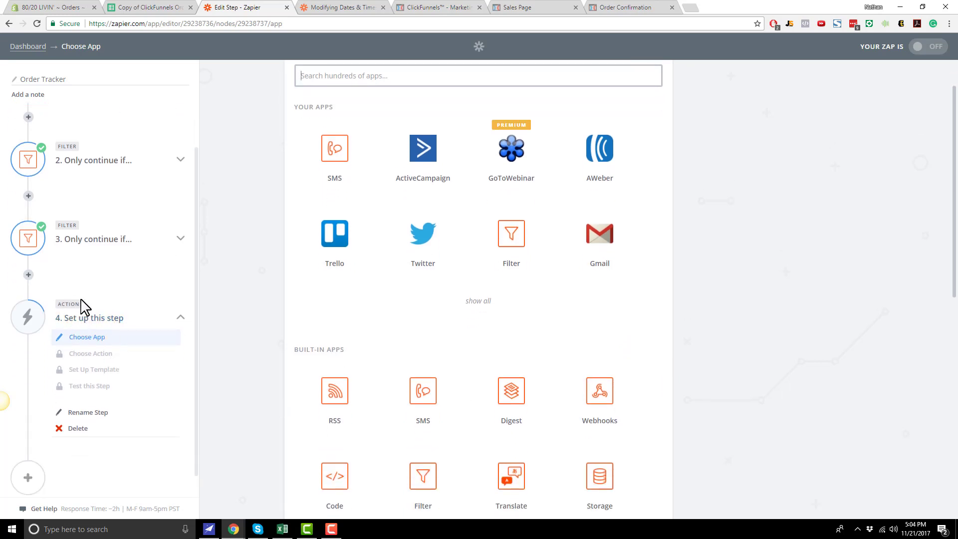
scroll(259, 221, up, 1)
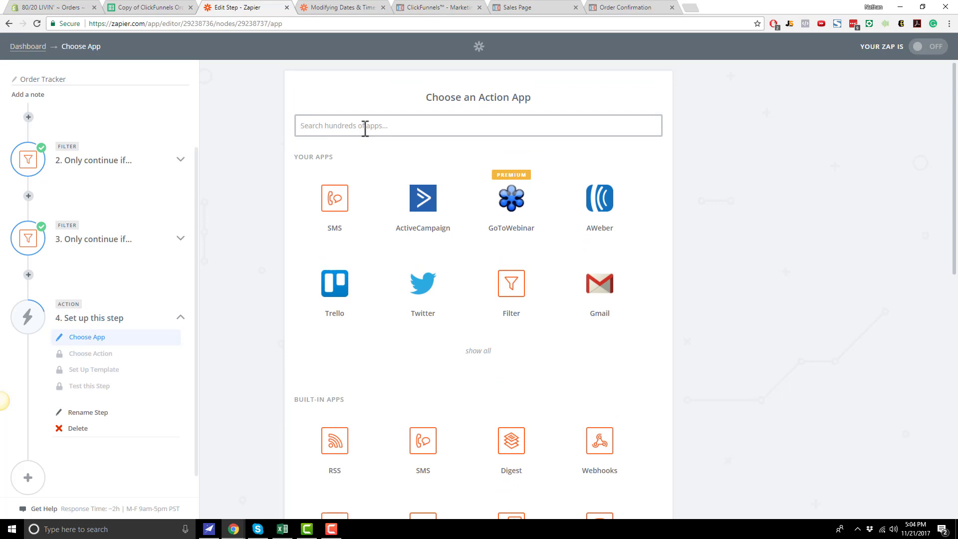
text(she)
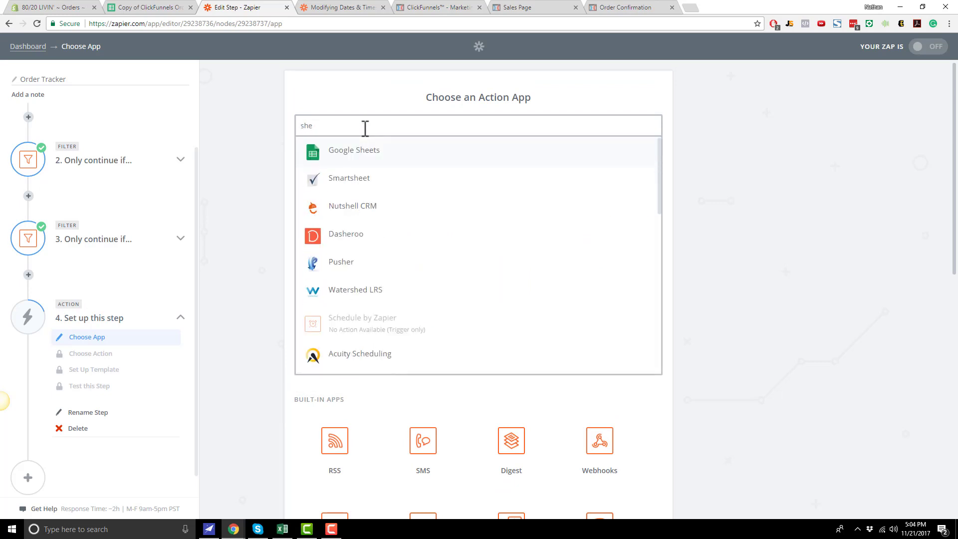
click(375, 153)
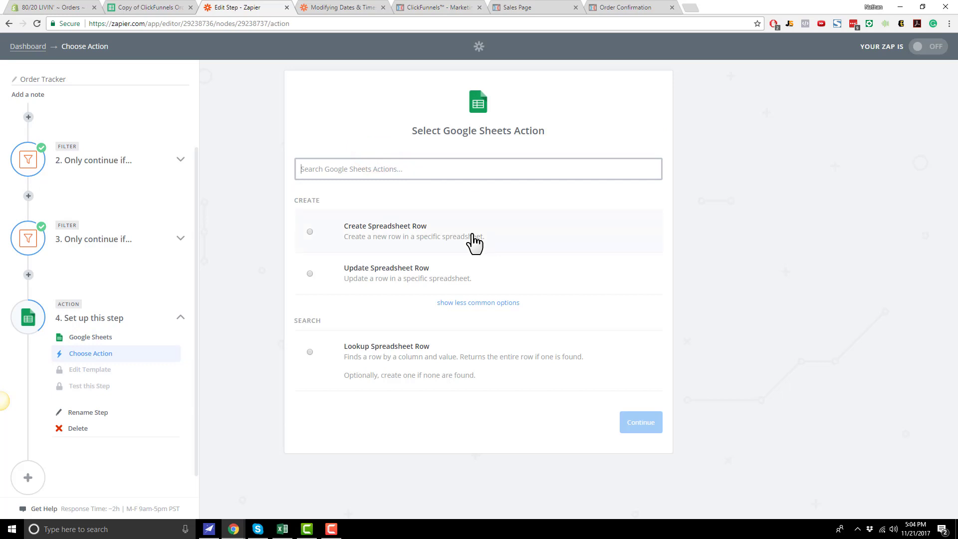
click(406, 237)
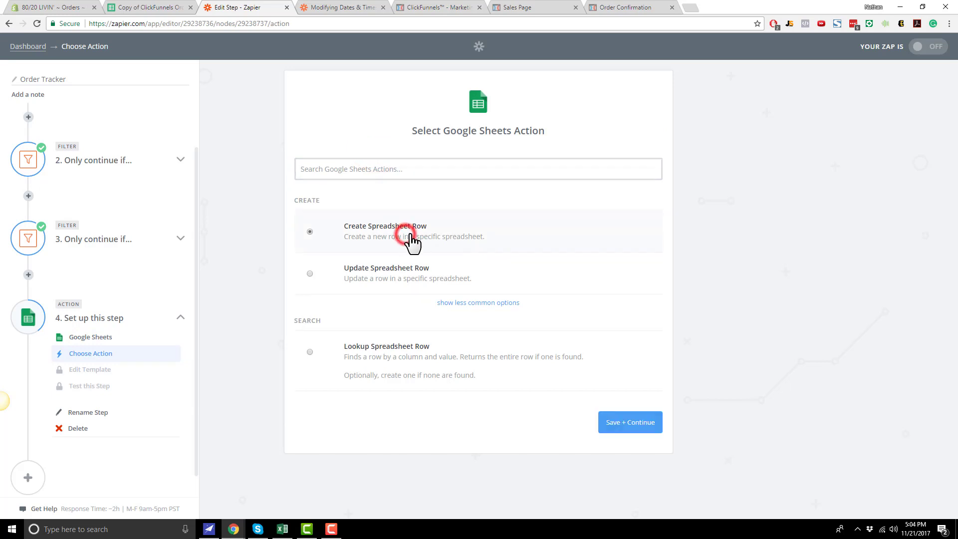
click(644, 424)
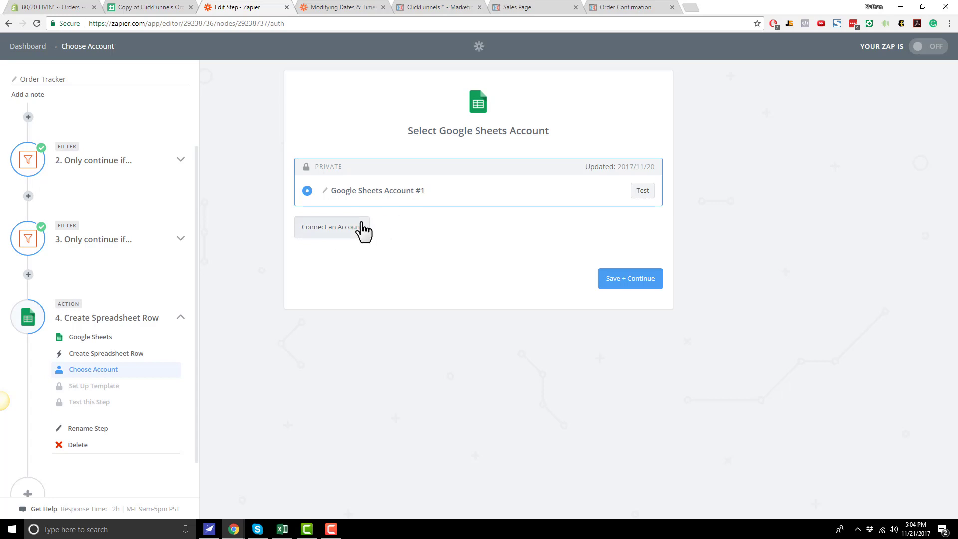
click(629, 282)
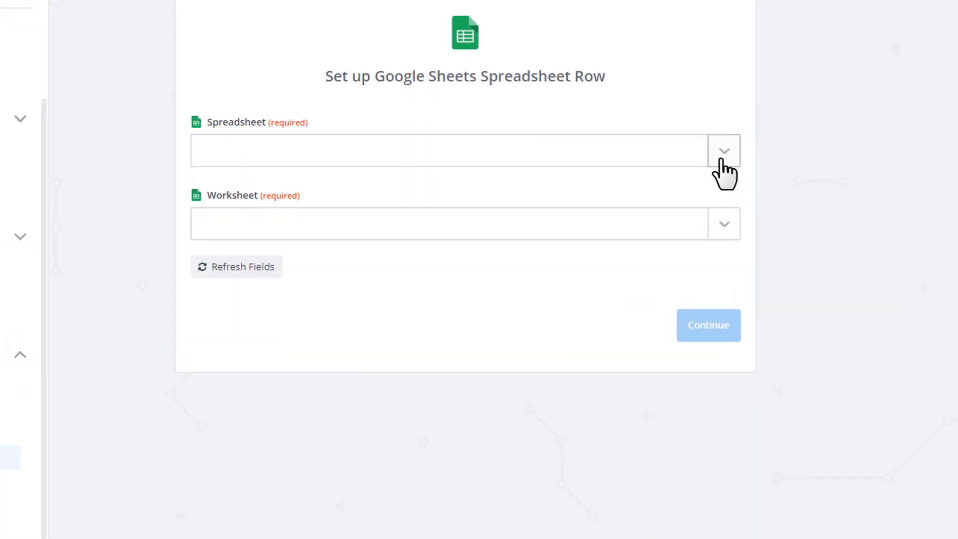
- Choose the spreadsheet "Copy of ClickFunnels Order Tracker Blank - Shopify Shared" and its worksheet Sheet1 for the new row
click(724, 170)
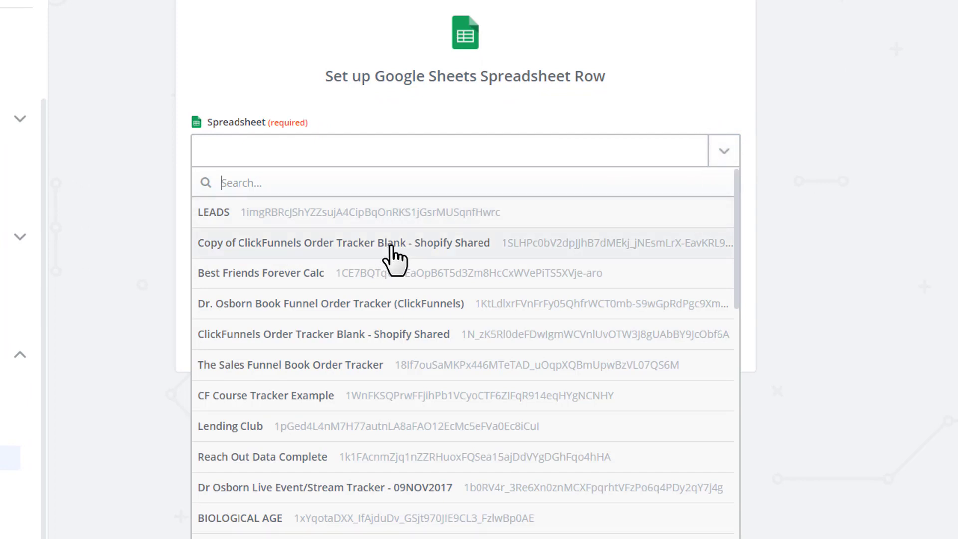
click(233, 252)
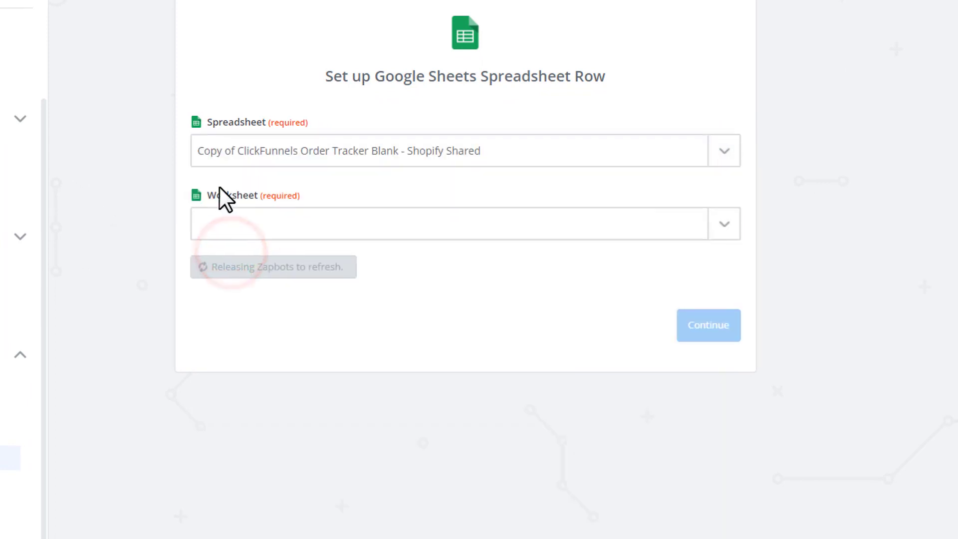
click(724, 226)
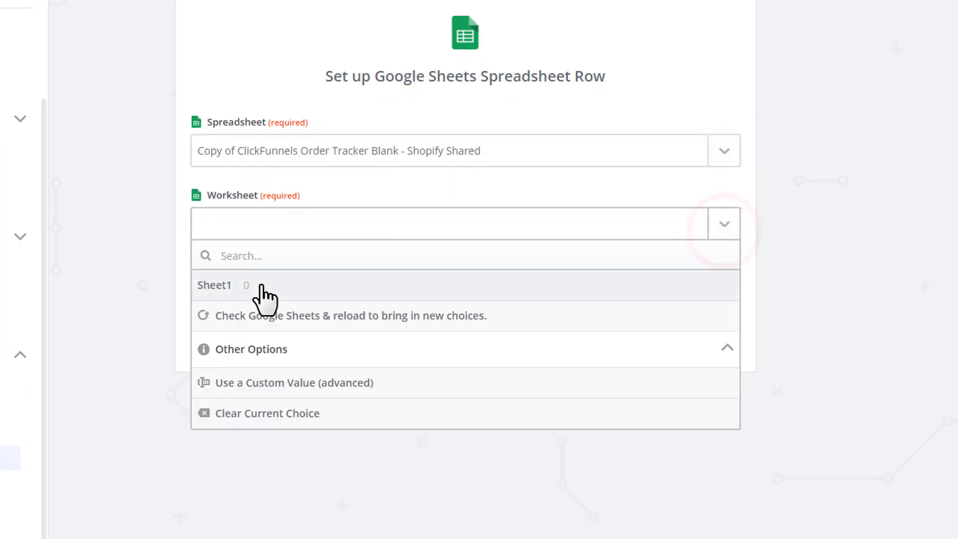
click(261, 283)
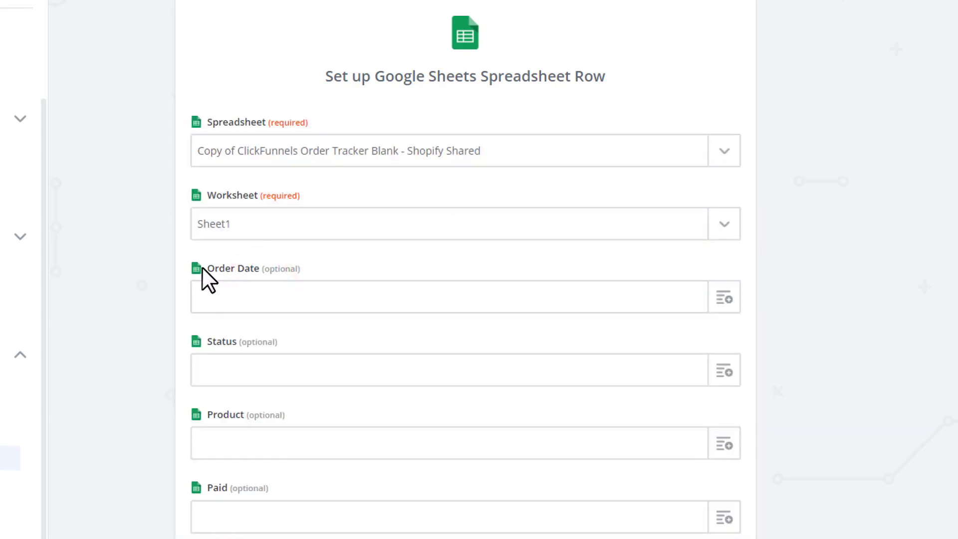
- Copy the {{zap_meta_human_now}} placeholder from the Modifying Dates & Times help page and paste it as the row's Order Date
click(340, 7)
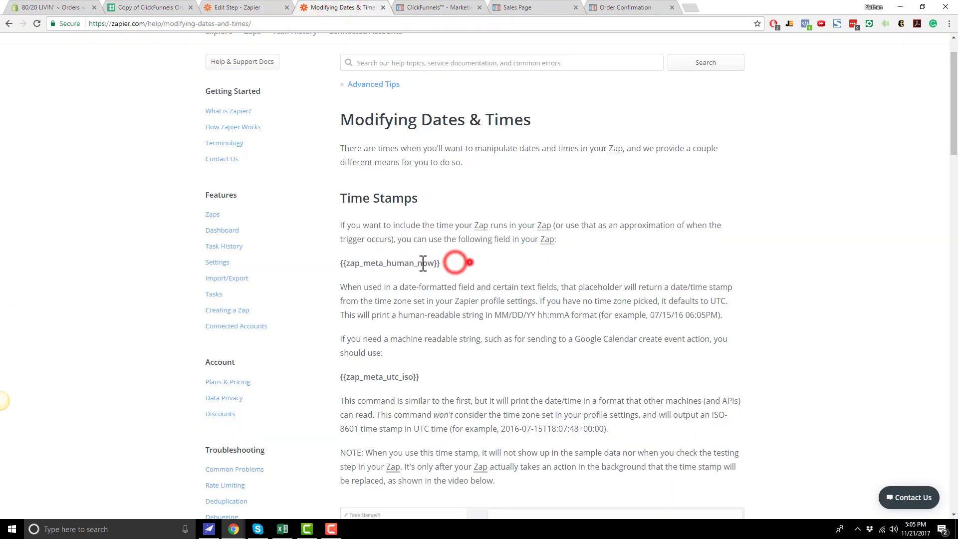
drag(455, 261, 327, 271)
right_click(355, 263)
click(379, 271)
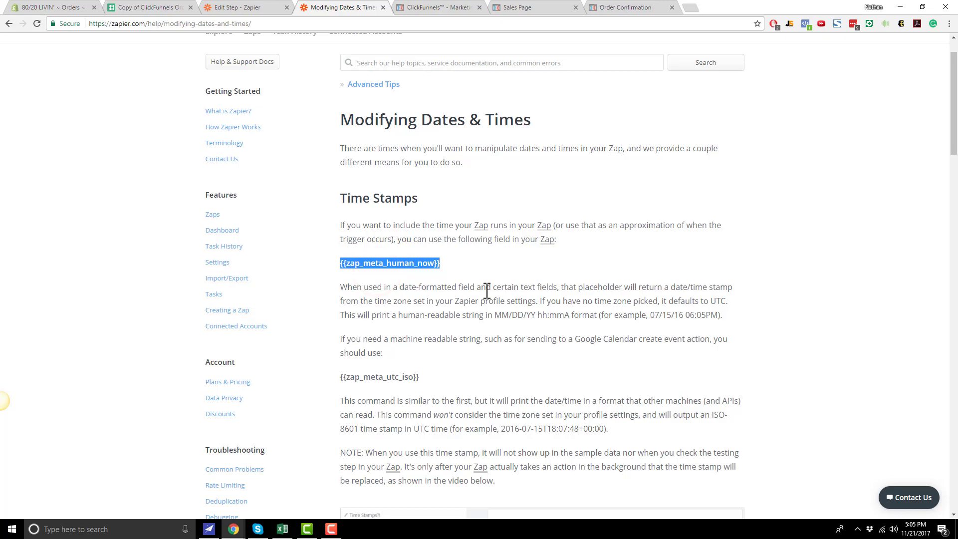
click(218, 10)
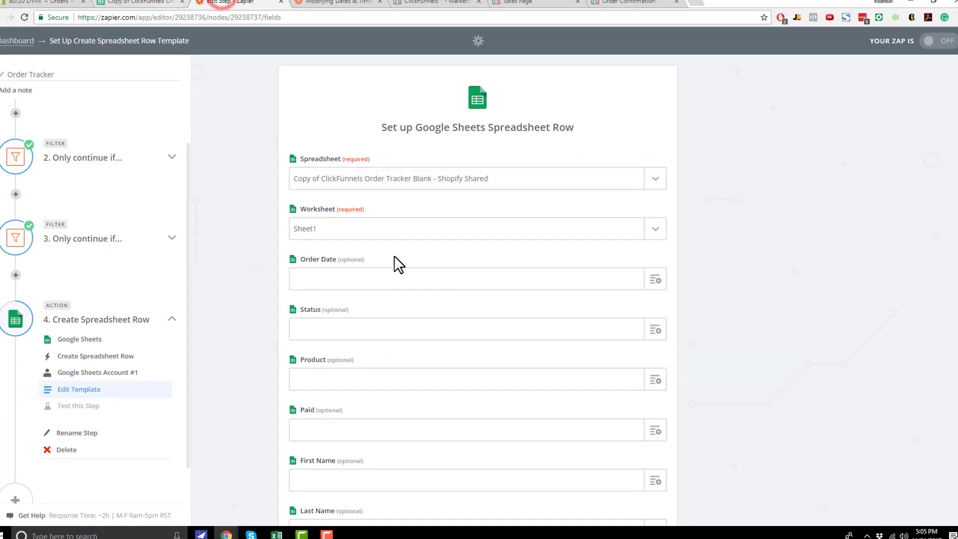
click(393, 277)
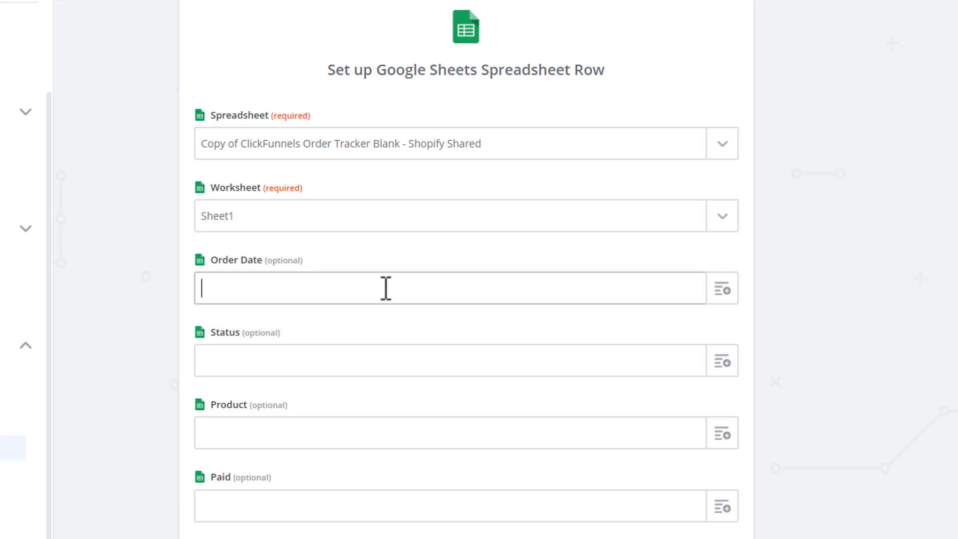
key(ctrl+v)
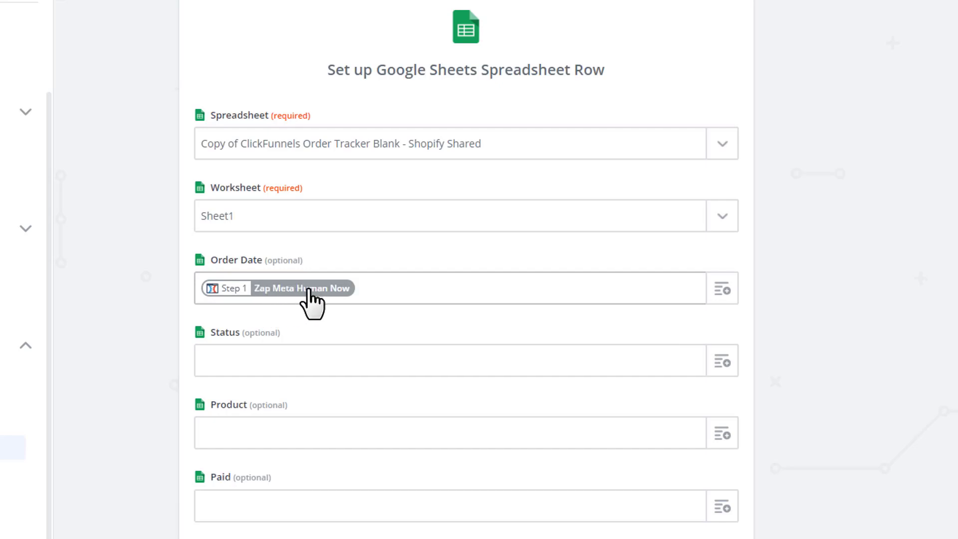
- Map the row's Status column to the New Purchase trigger's Status value
scroll(362, 310, down, 2)
click(222, 293)
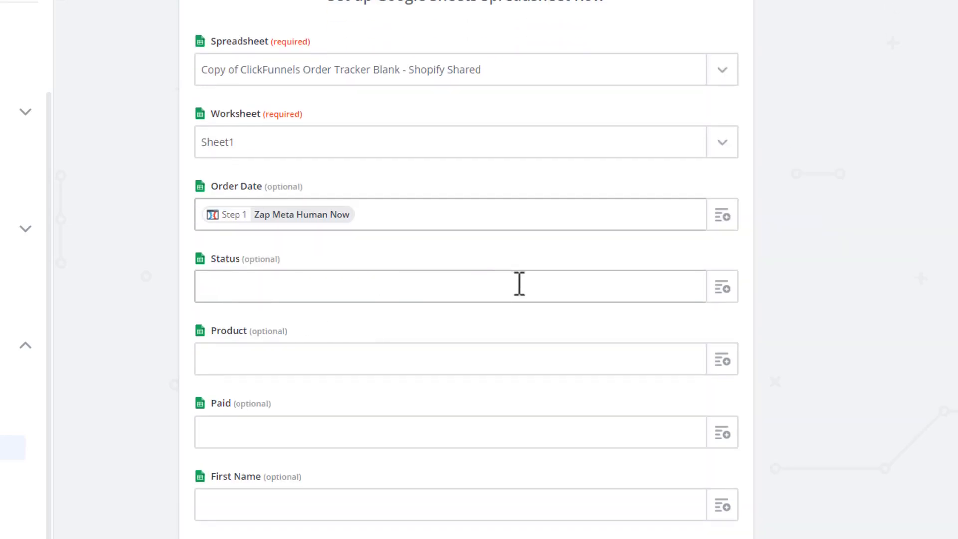
click(722, 288)
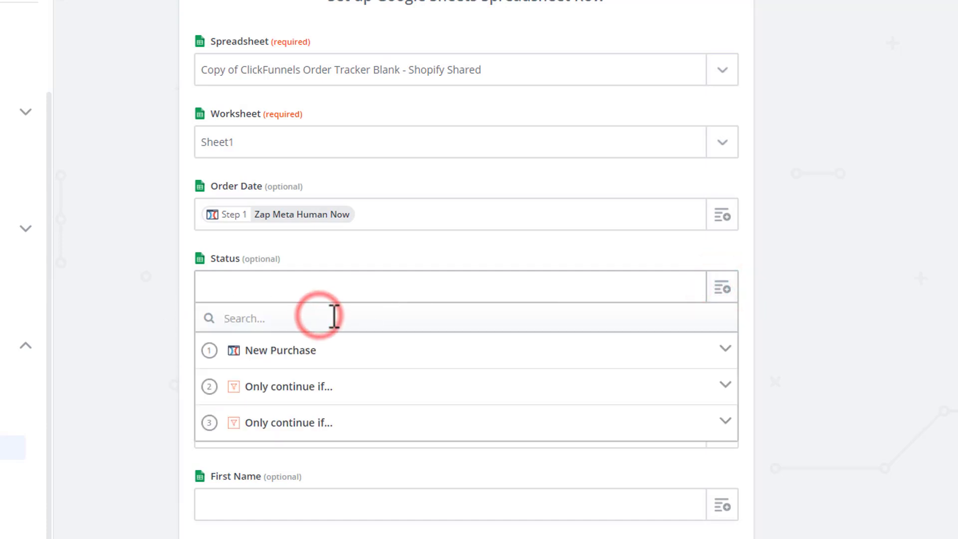
text(pai)
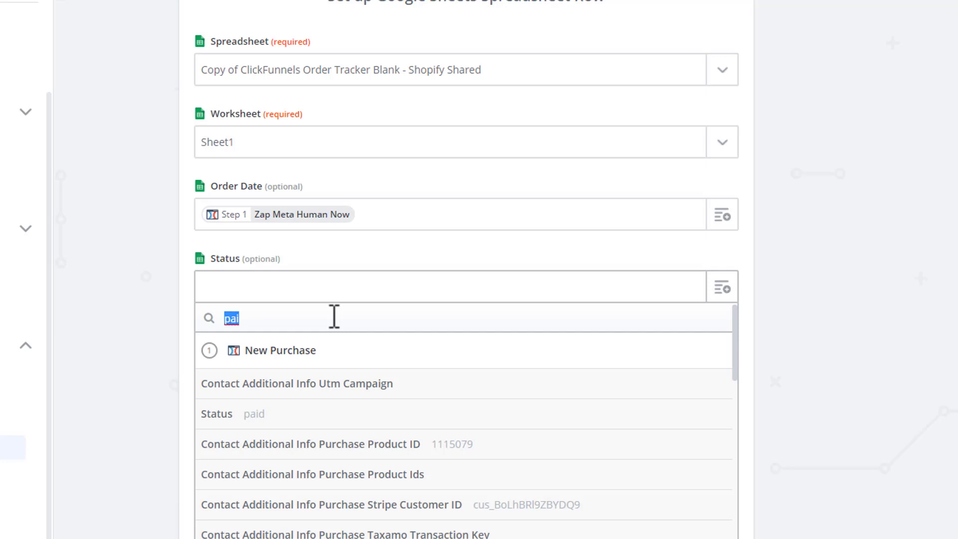
text(status)
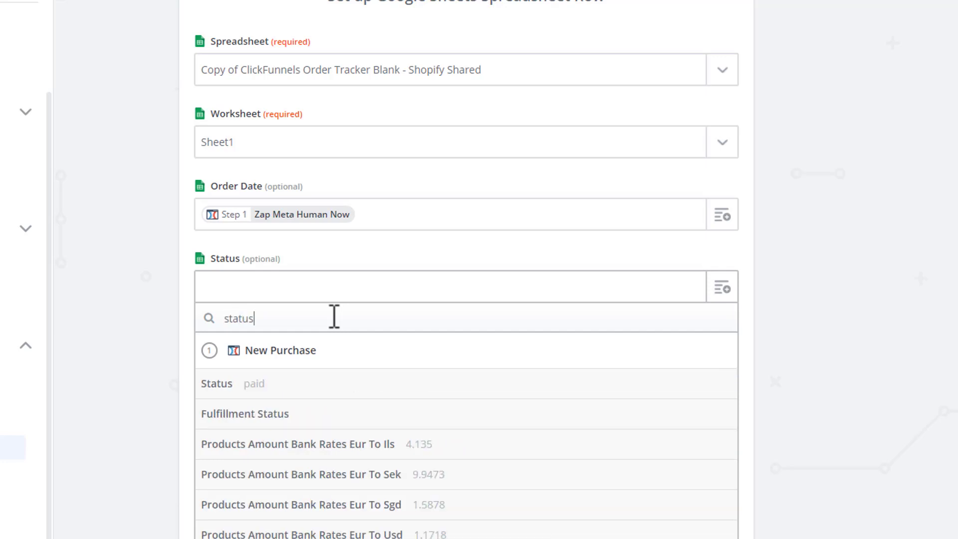
click(264, 385)
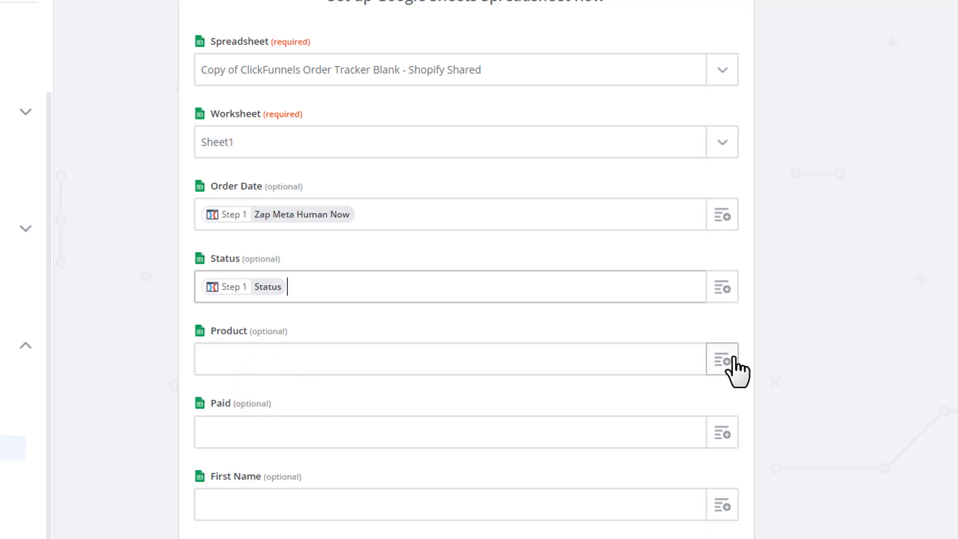
- Map the row's Product column to Products Name from the New Purchase trigger
scroll(736, 371, down, 3)
click(723, 215)
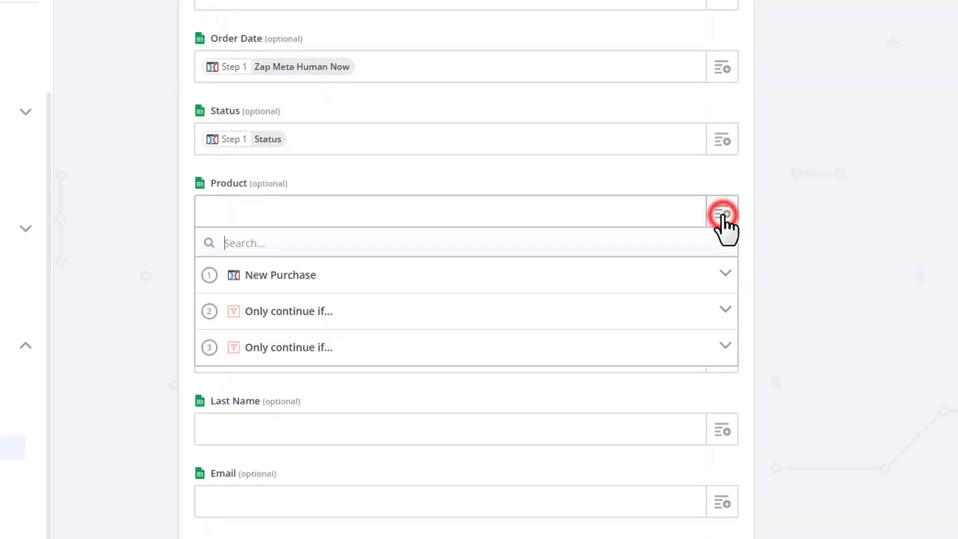
click(438, 280)
click(405, 238)
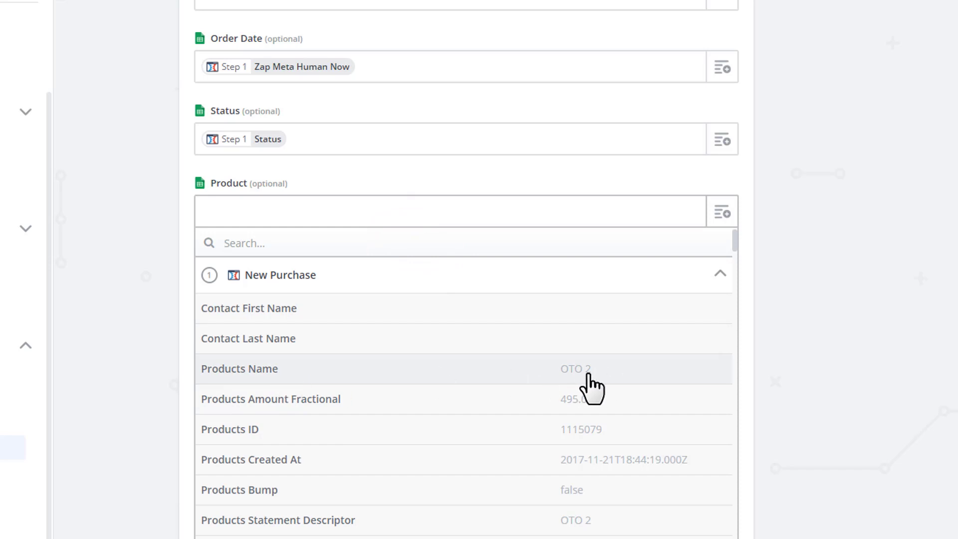
click(361, 368)
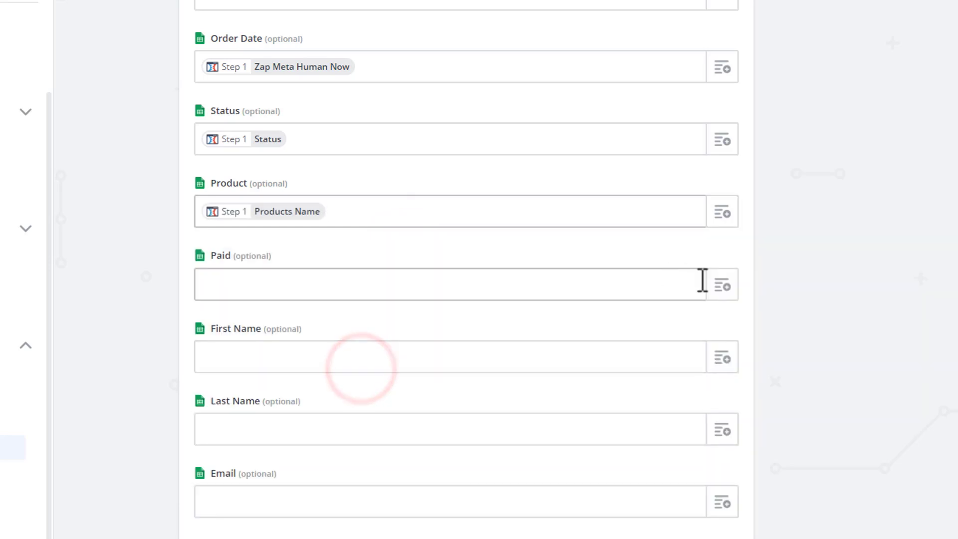
- Map the row's Paid column to Products Amount Fractional from the New Purchase trigger
click(722, 286)
click(428, 314)
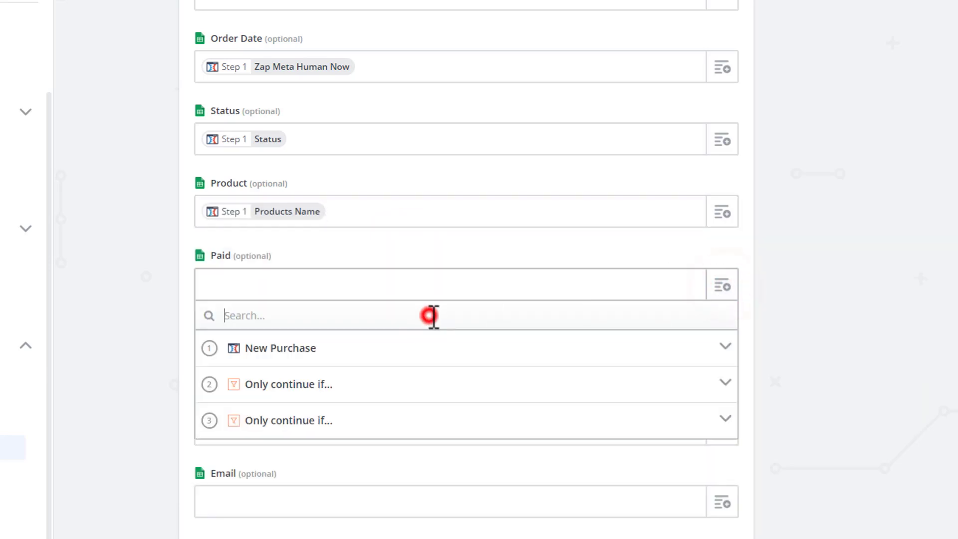
click(380, 347)
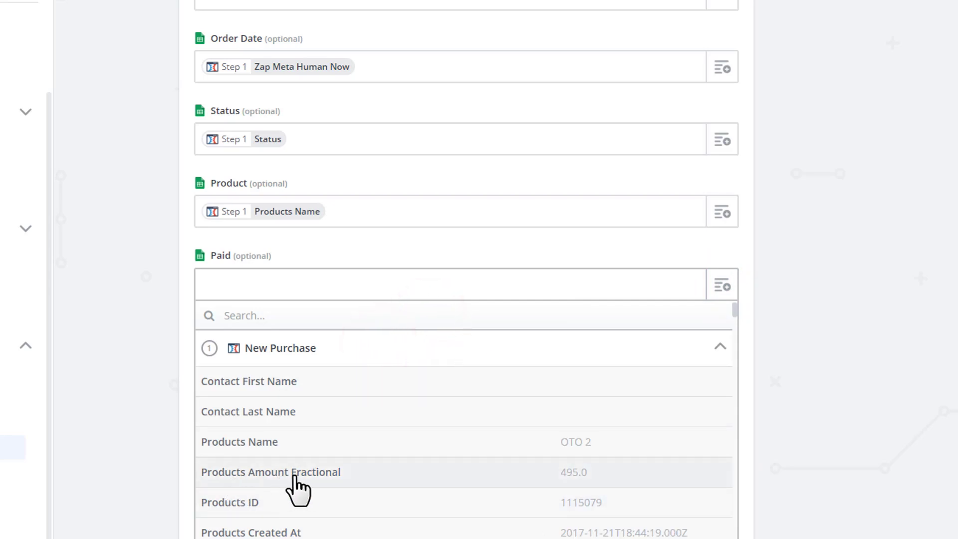
click(558, 478)
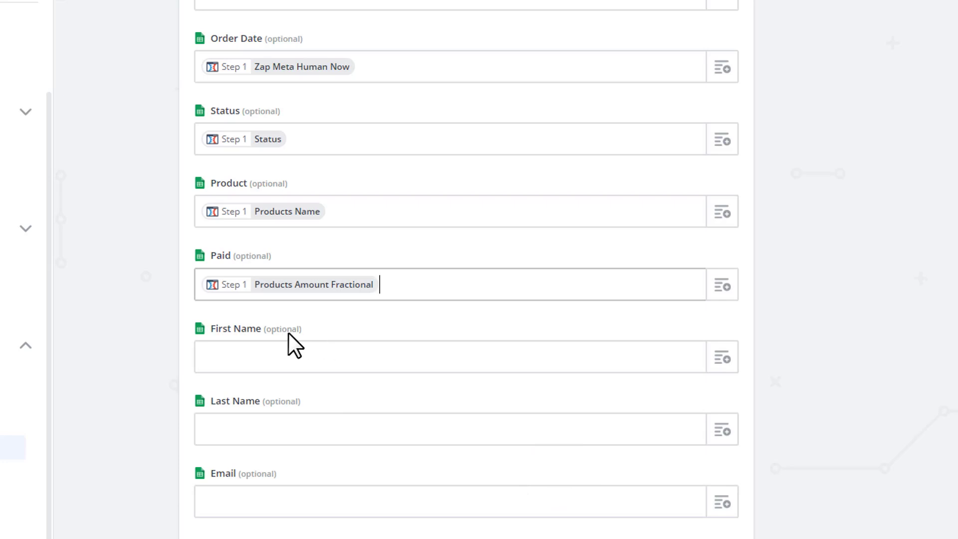
- Map the First Name and Last Name columns to Contact Contact Profile First Name and Contact Contact Profile Last Name from the New Purchase trigger
scroll(264, 327, down, 2)
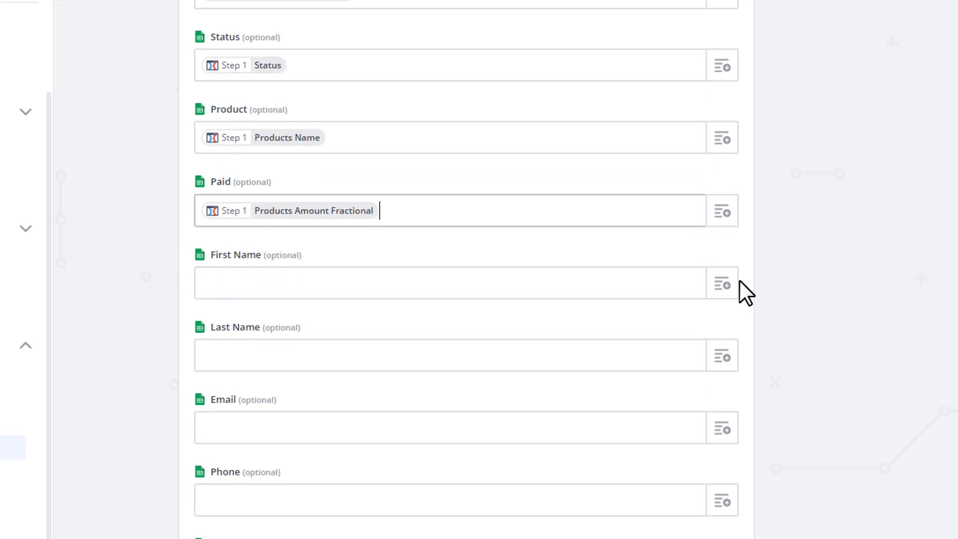
click(713, 285)
click(422, 321)
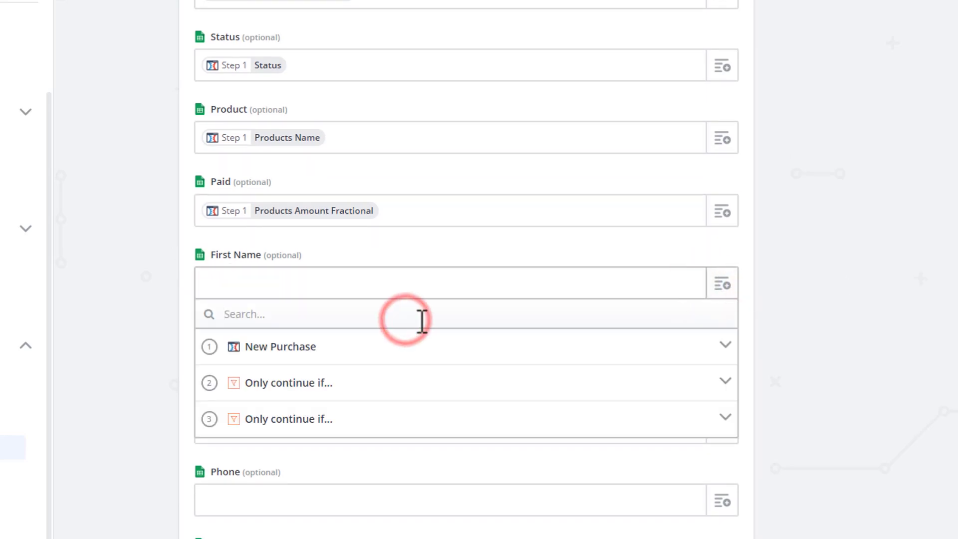
text(first)
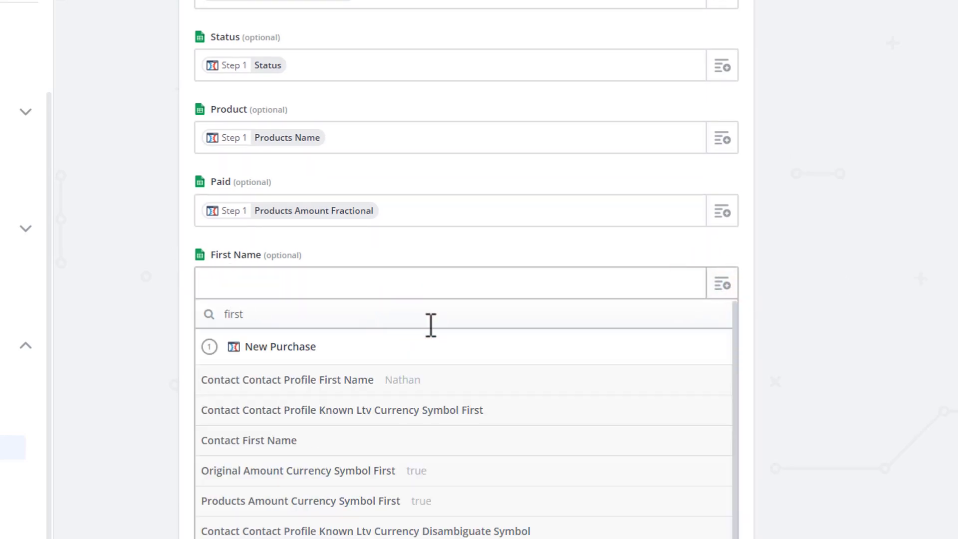
click(390, 388)
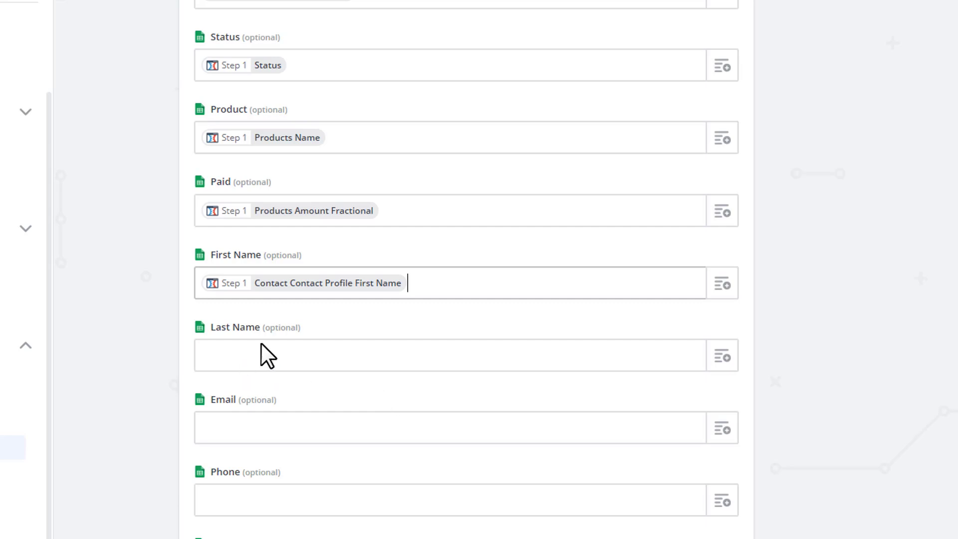
click(722, 364)
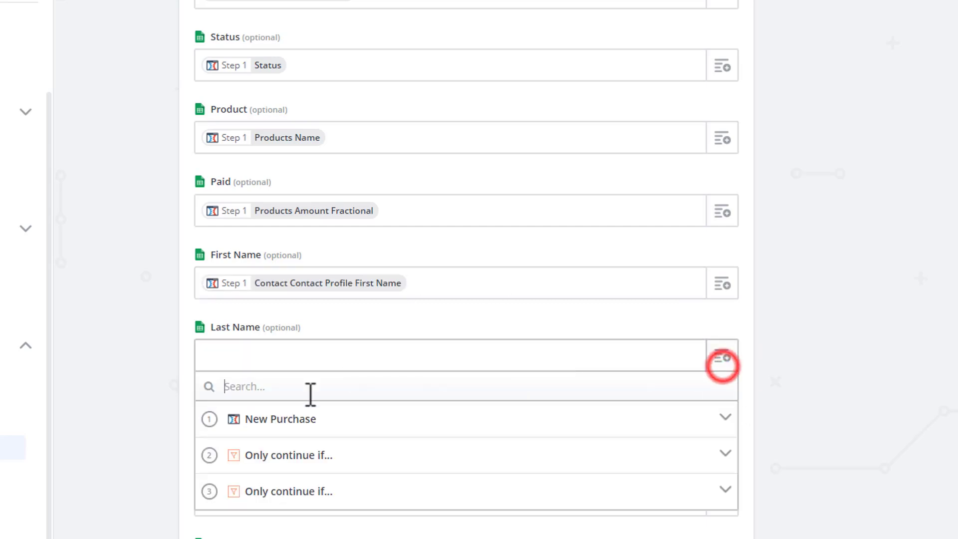
click(309, 391)
text(last)
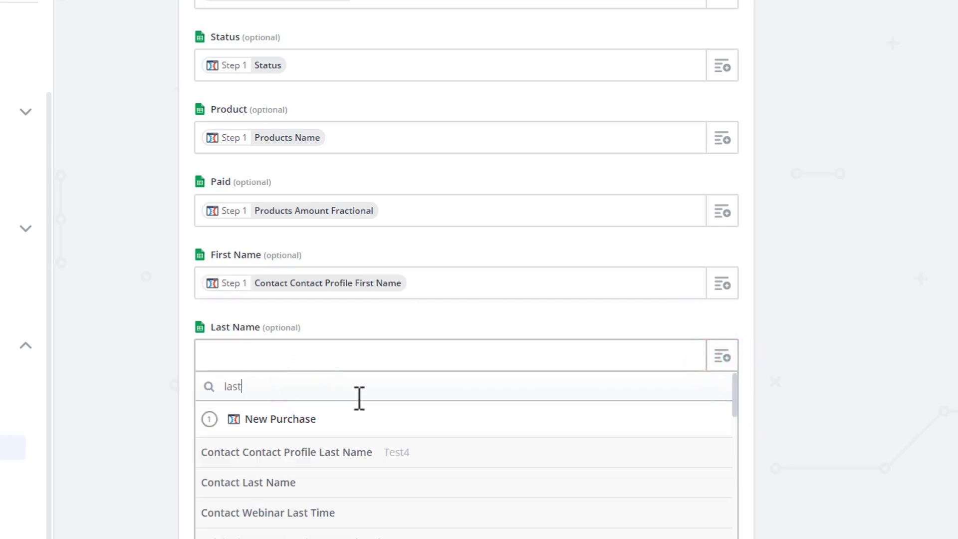
click(335, 458)
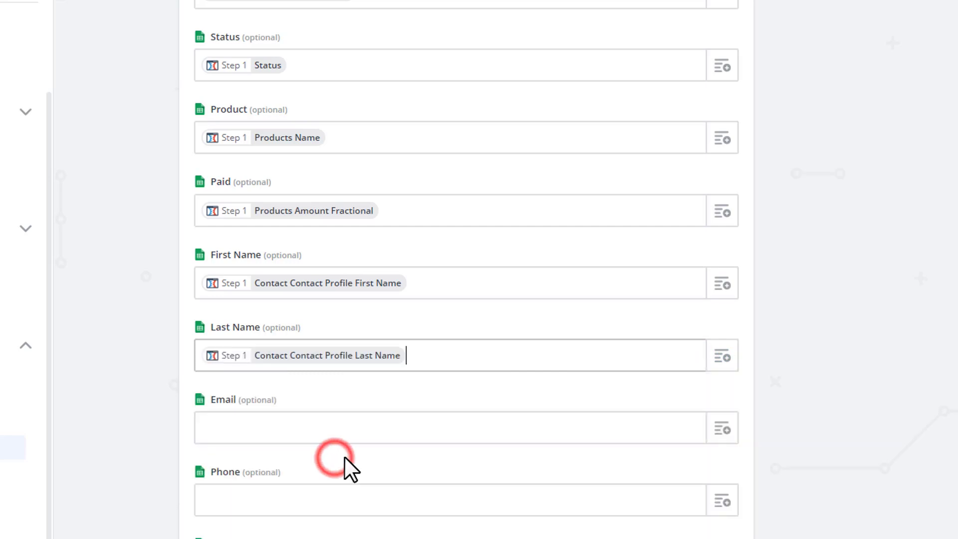
- Map the row's Email column to Contact Contact Profile Email from the New Purchase trigger
scroll(719, 384, down, 2)
click(723, 356)
click(387, 382)
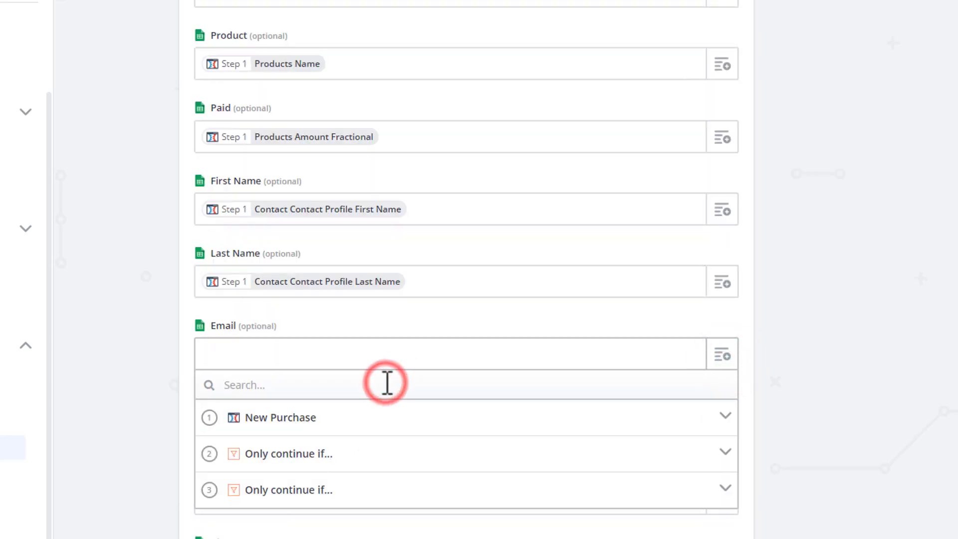
text(email)
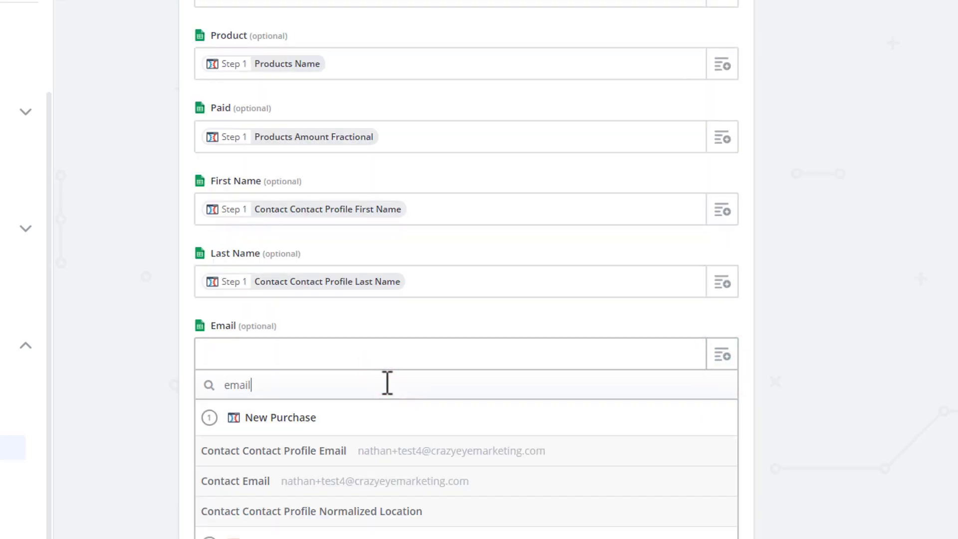
click(375, 452)
- Map the row's Phone column to Contact Contact Profile Phone from the New Purchase trigger
scroll(733, 289, down, 4)
click(729, 207)
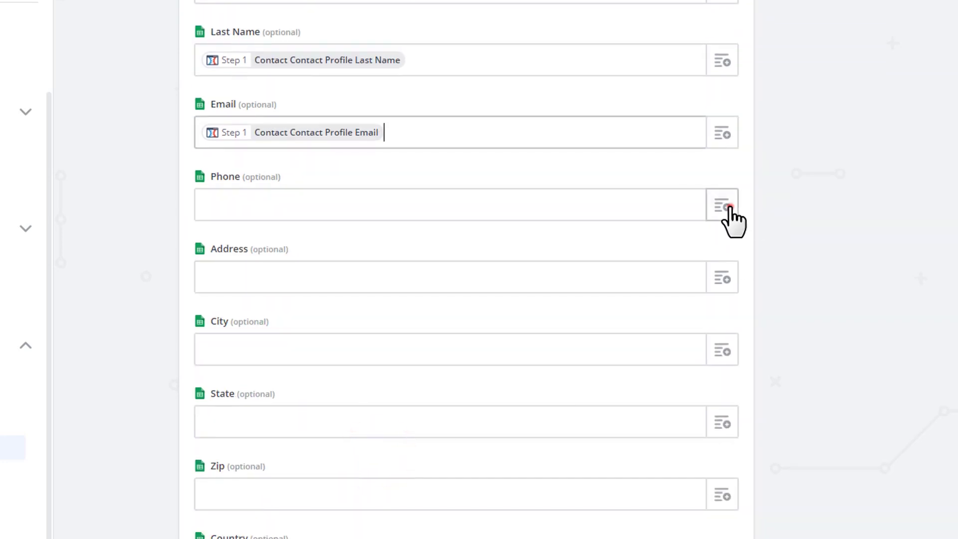
click(454, 222)
text(phone)
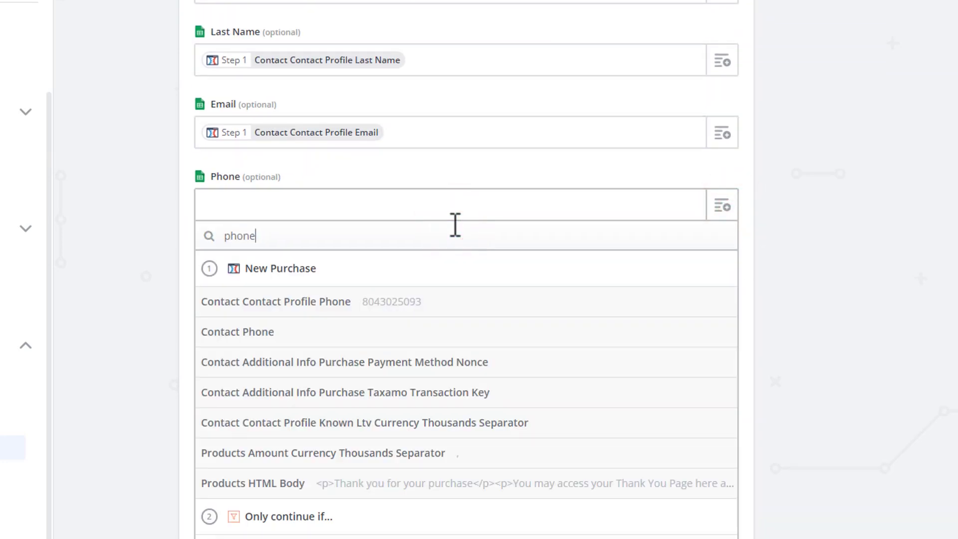
click(375, 302)
- Map the Address and City columns to Contact Contact Profile Shipping Address and Contact Contact Profile Shipping City from the New Purchase trigger
click(724, 284)
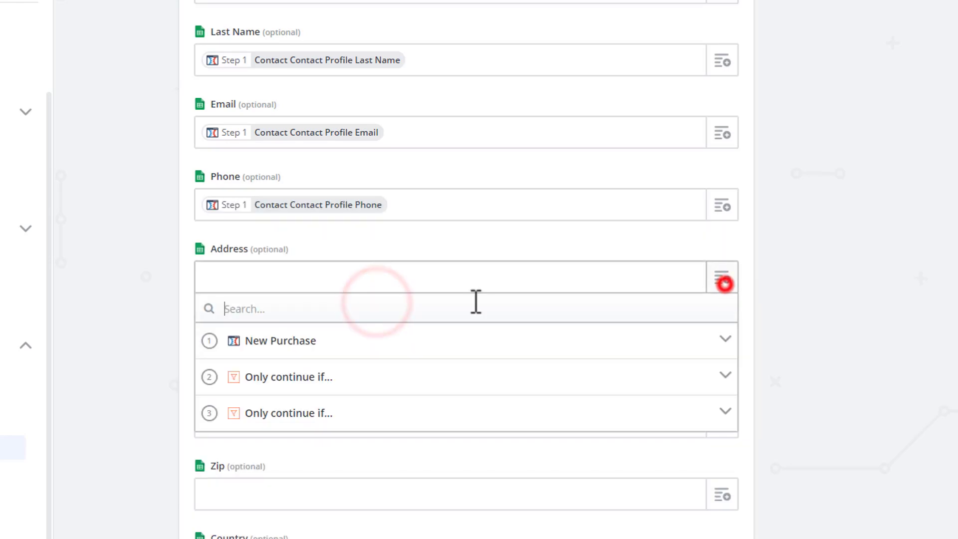
click(342, 307)
text(ship)
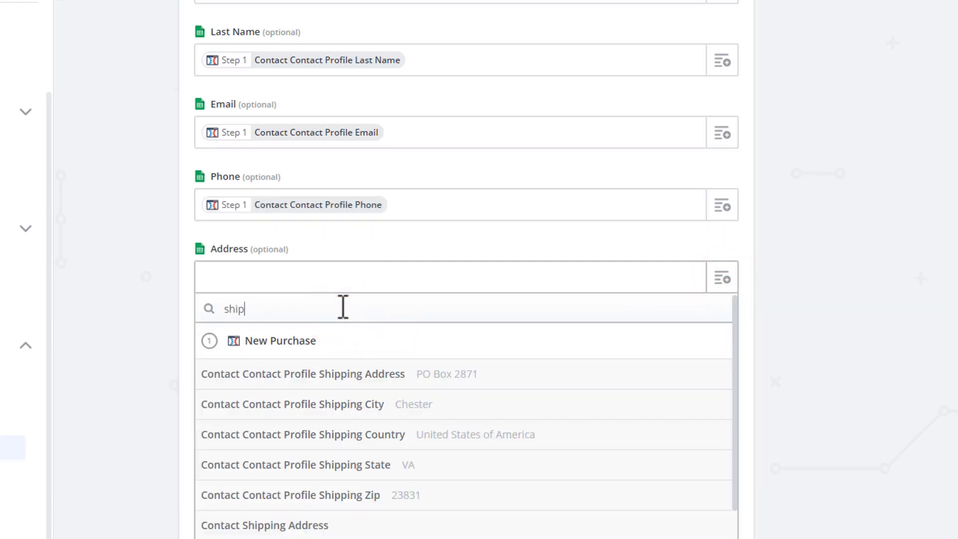
click(380, 377)
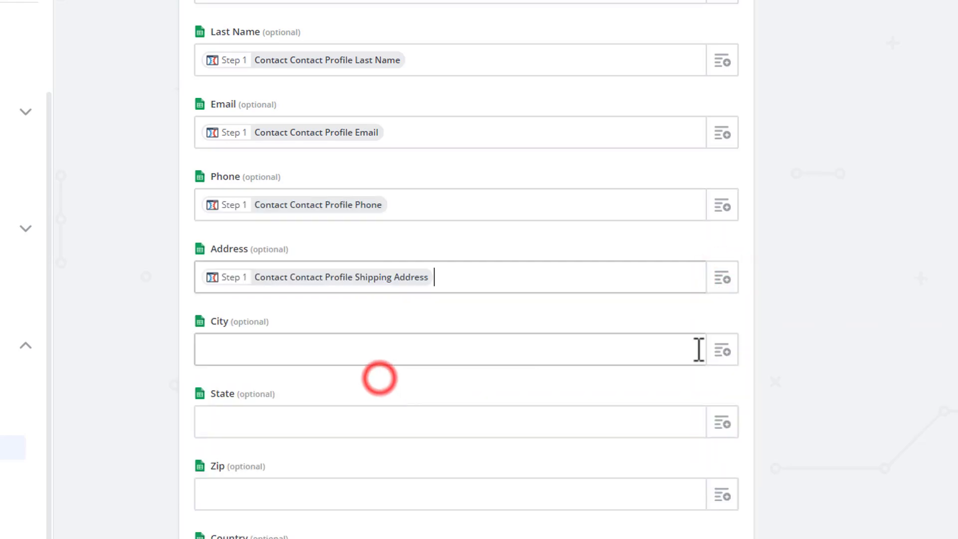
click(722, 350)
click(363, 379)
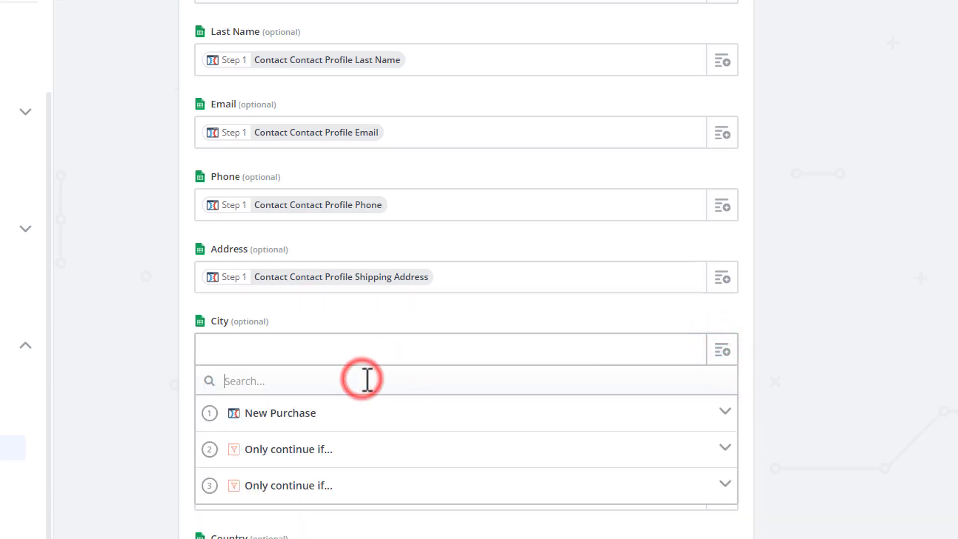
text(city)
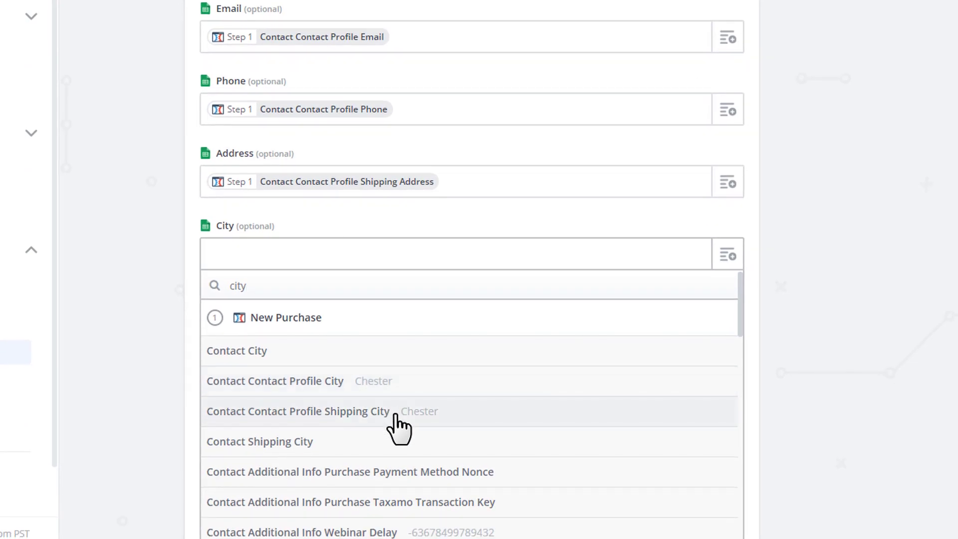
click(397, 412)
- Map the State and Zip columns to Contact Contact Profile Shipping State and Contact Contact Profile Shipping Zip from the New Purchase trigger
scroll(594, 353, down, 3)
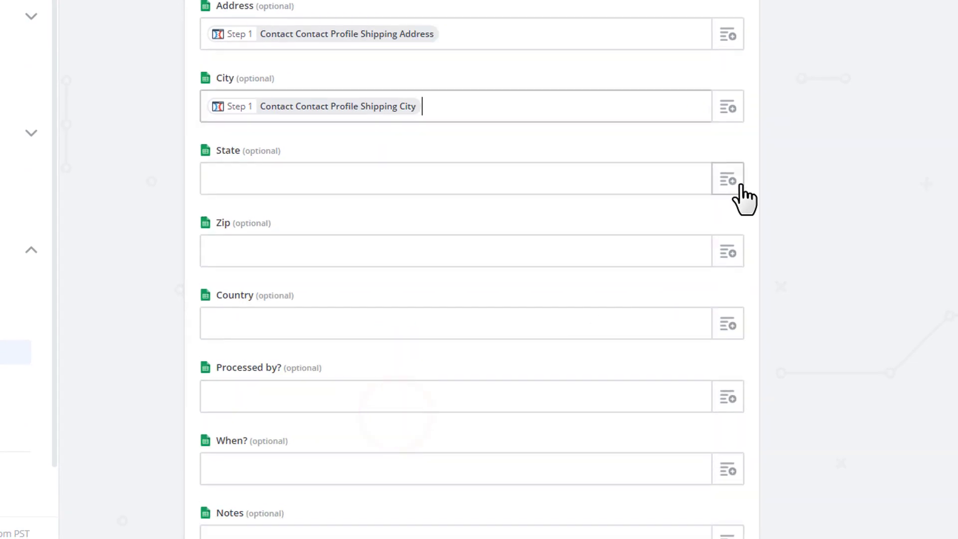
click(737, 181)
click(307, 210)
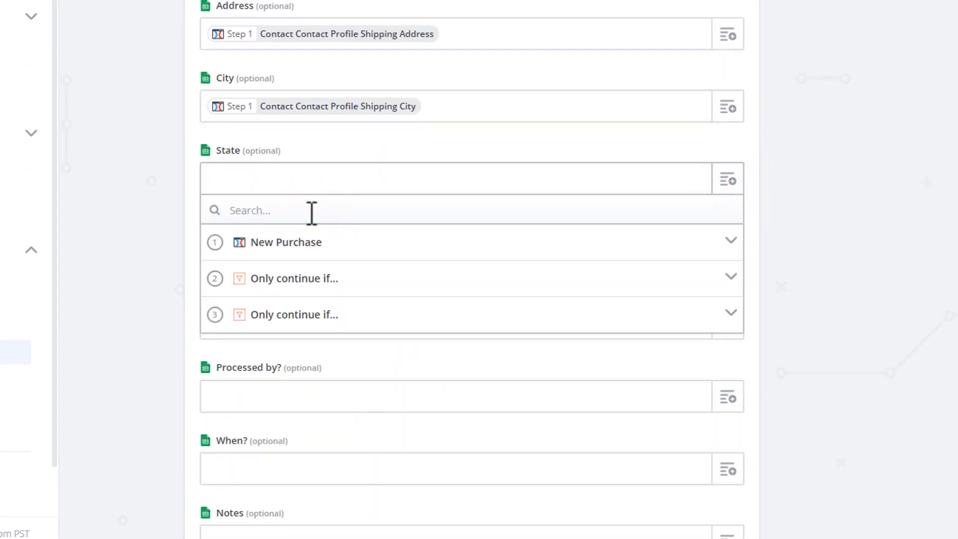
text(state)
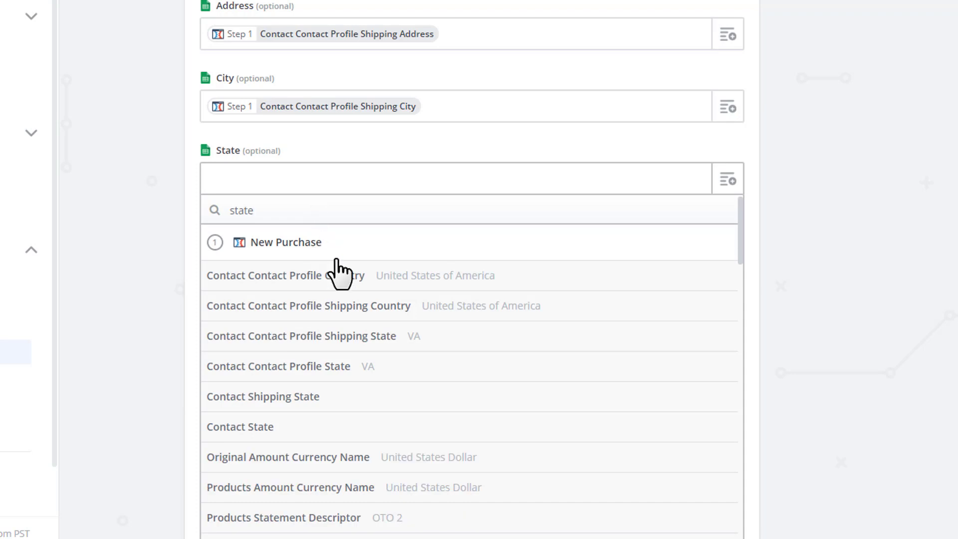
click(346, 337)
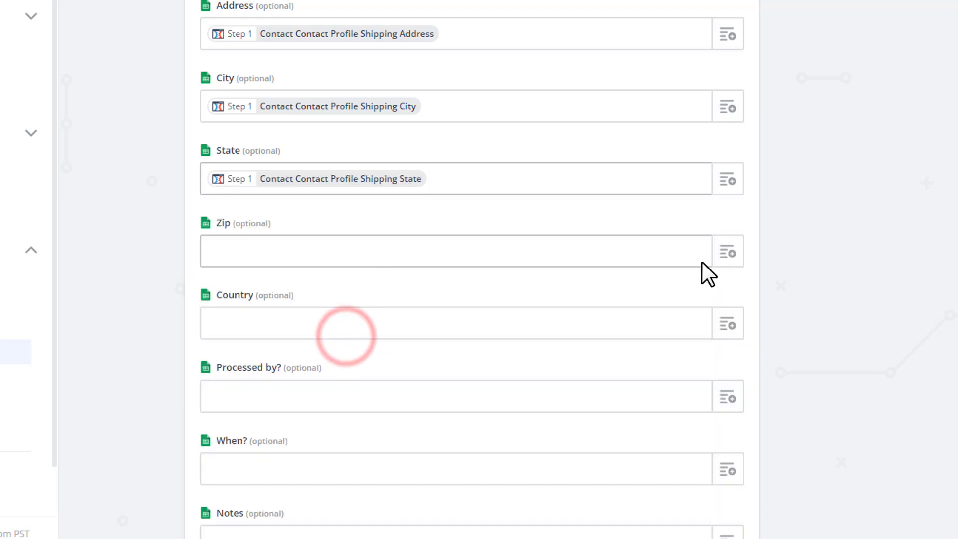
click(728, 252)
click(472, 291)
text(zip)
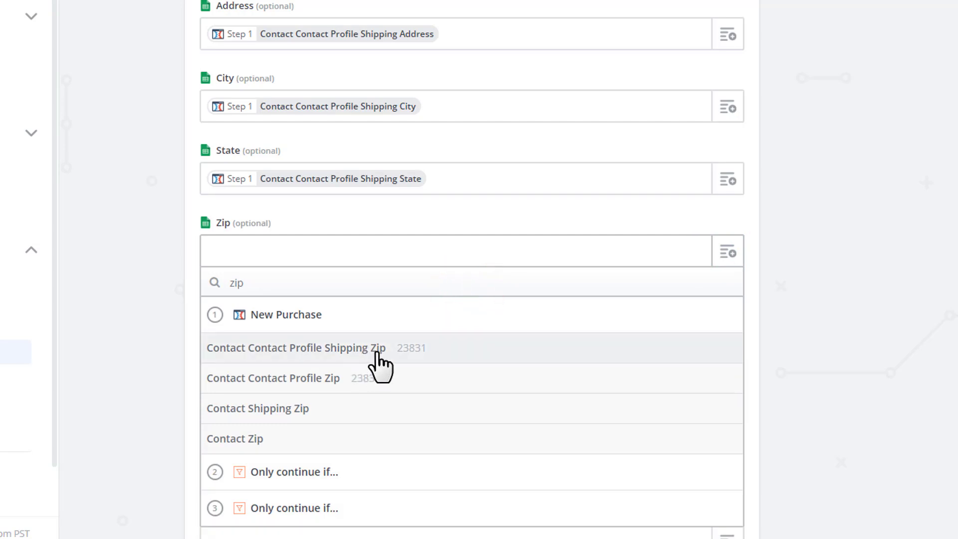
click(378, 355)
- Map the row's Country column to Contact Contact Profile Shipping Country from the New Purchase trigger
click(727, 325)
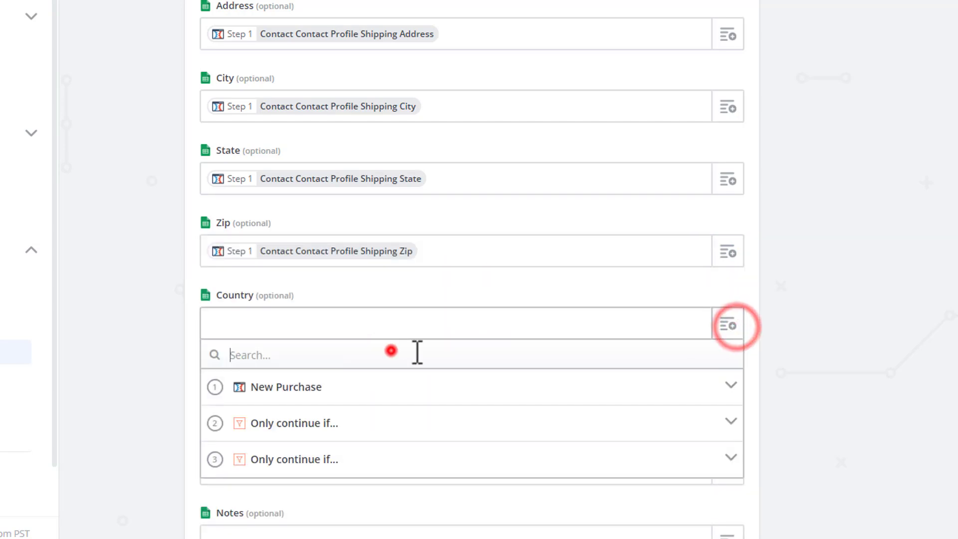
click(390, 351)
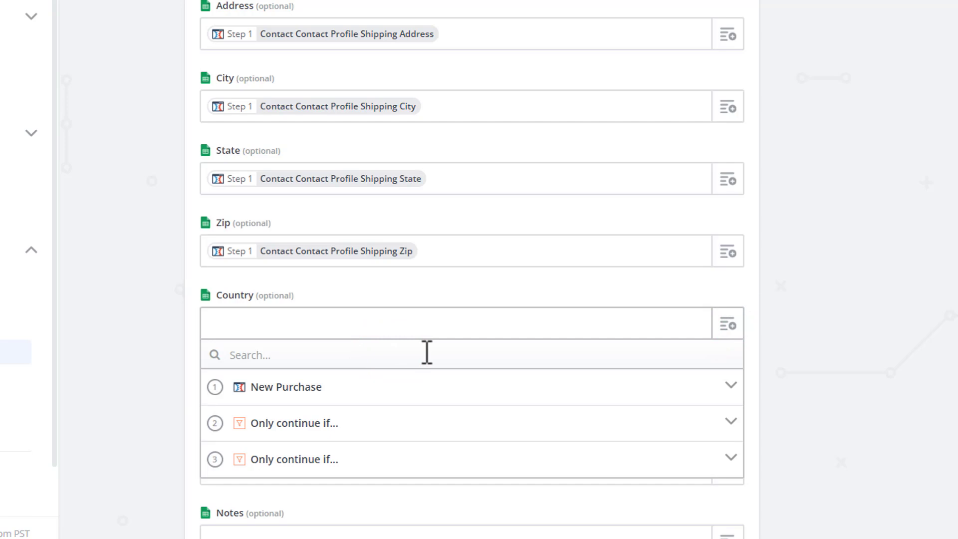
text(country)
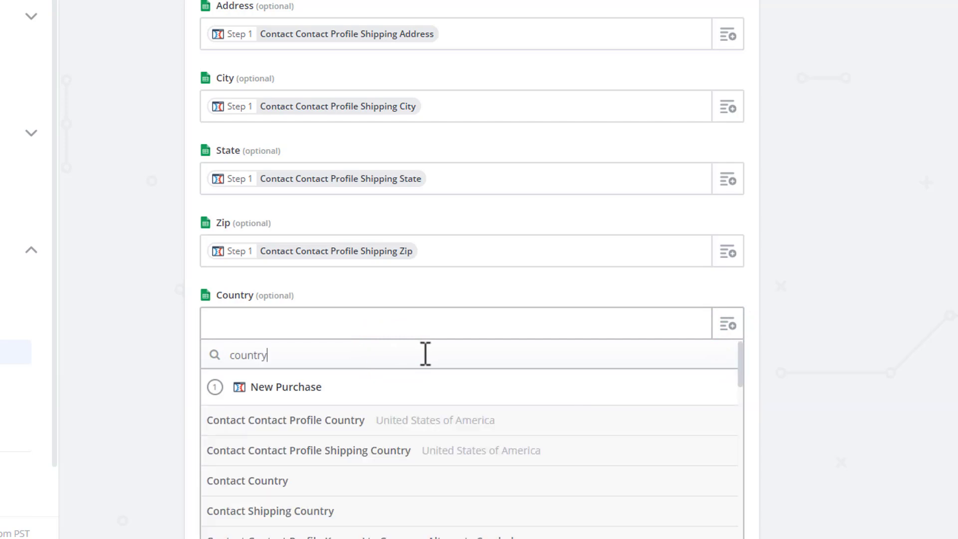
click(399, 457)
- Examine the Processed by?, When? and Notes columns in the Google Sheets order tracker, and return to their fields in the Zapier row template
scroll(744, 338, down, 4)
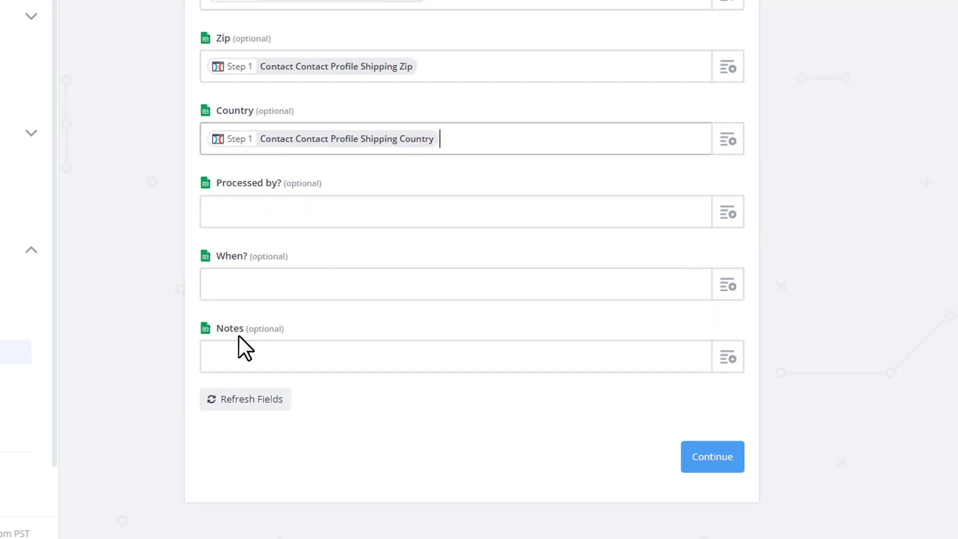
click(129, 7)
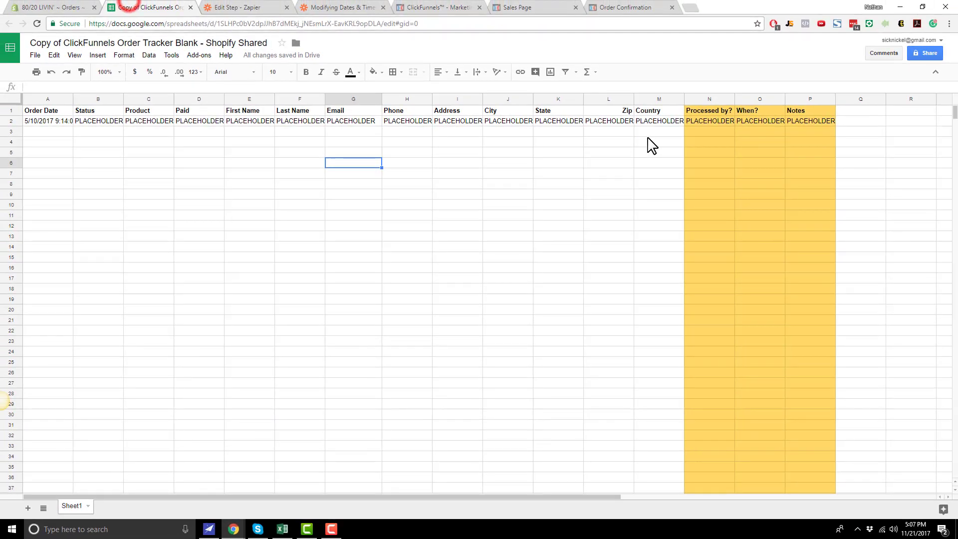
click(701, 109)
click(824, 162)
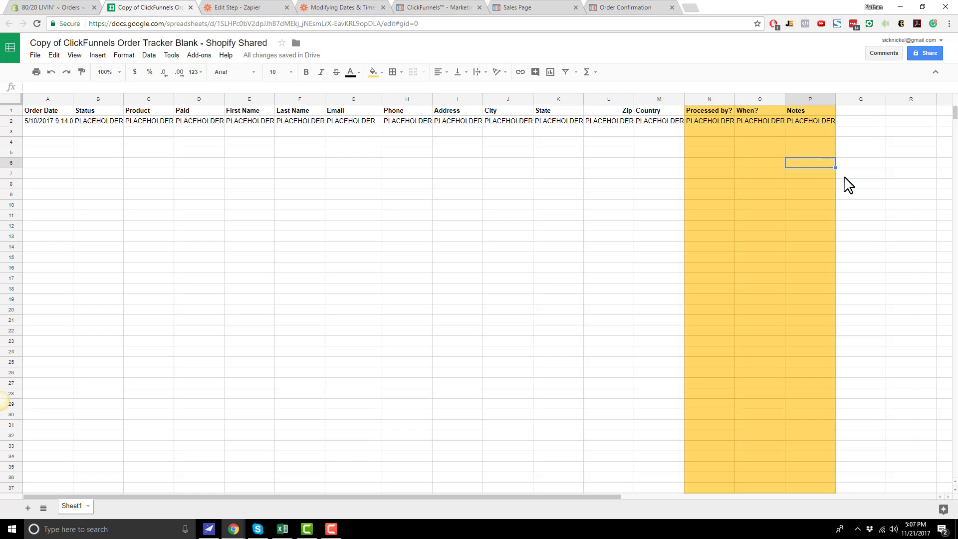
click(712, 111)
click(759, 111)
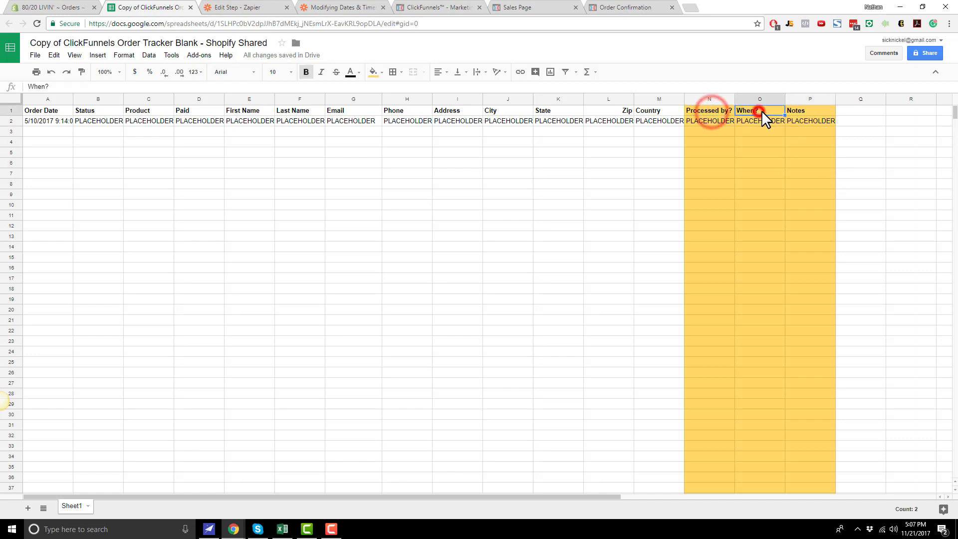
click(791, 111)
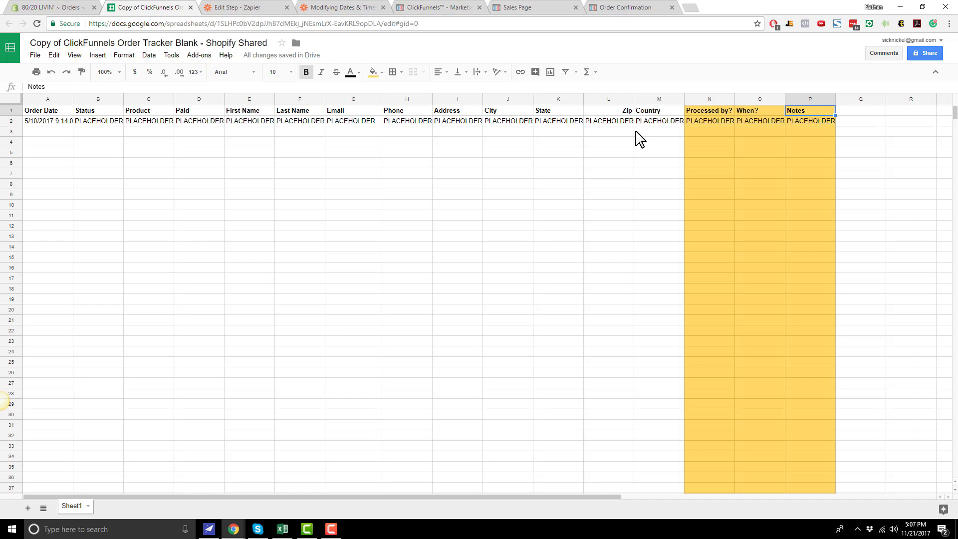
drag(40, 111, 822, 168)
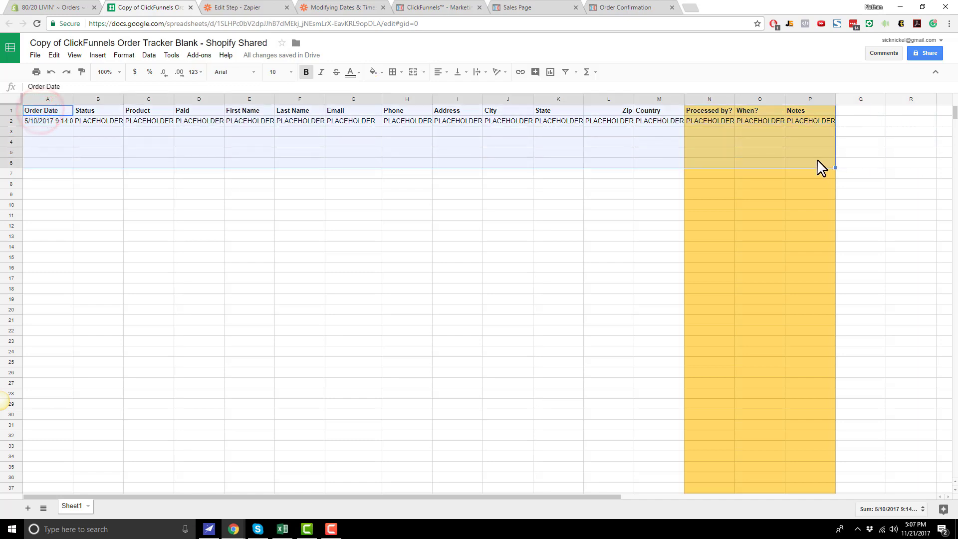
click(244, 9)
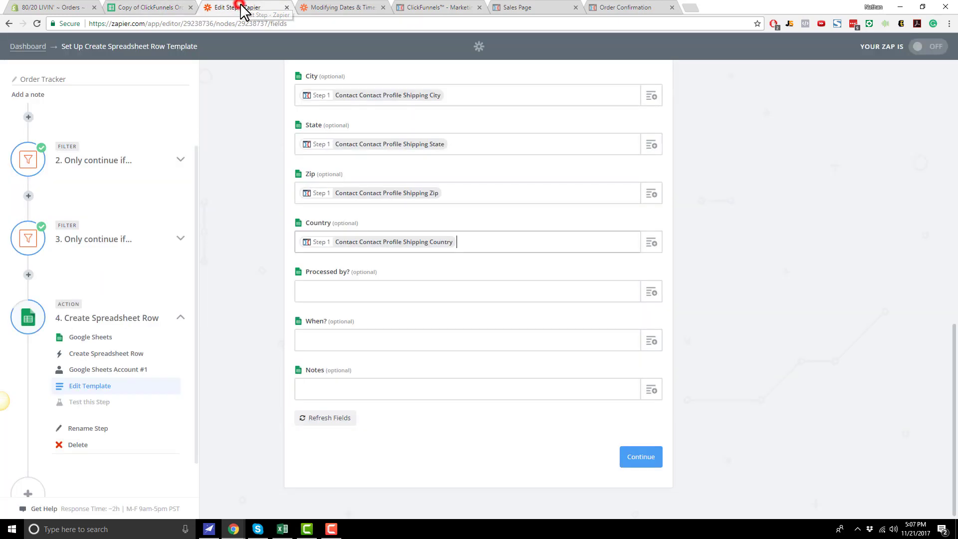
click(316, 292)
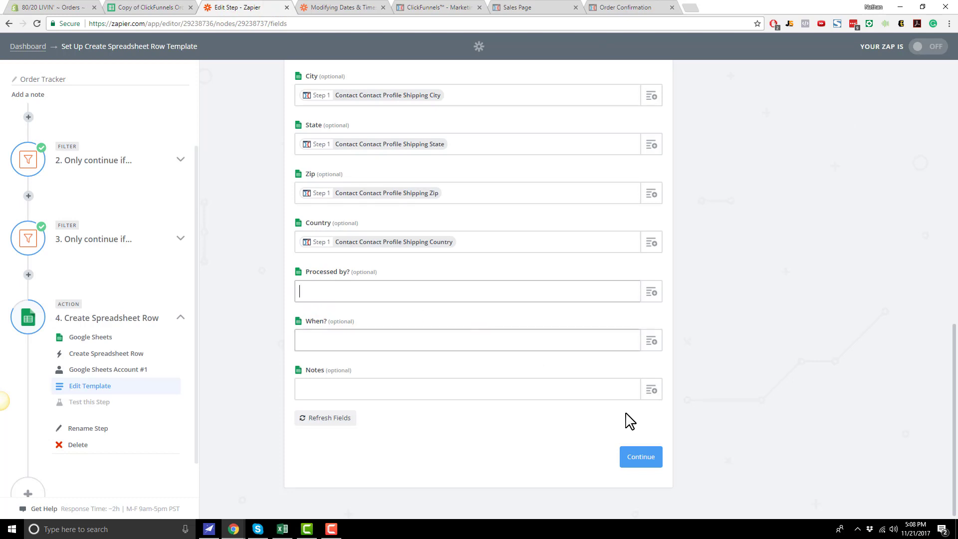
- Finish the Create Spreadsheet Row template, review the sample row, and skip the Google Sheets test
click(647, 462)
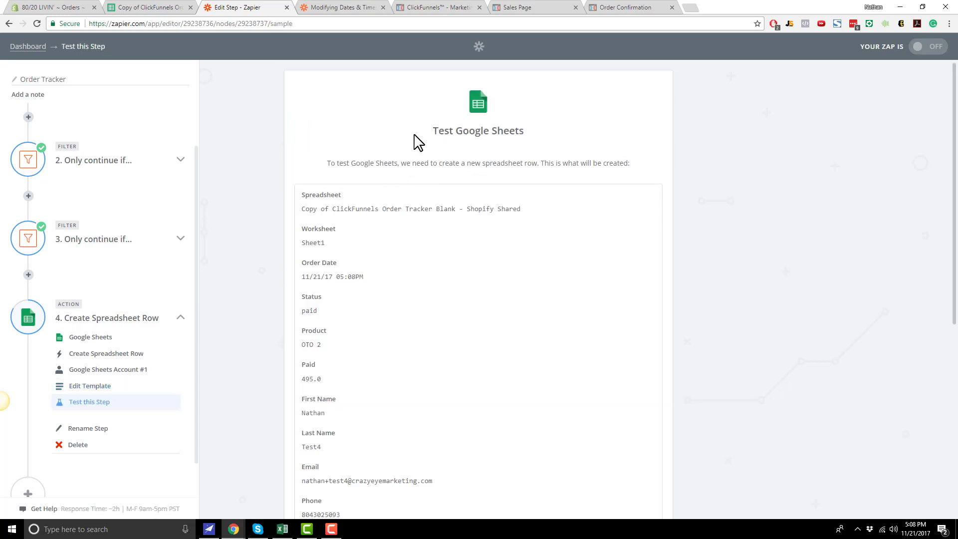
scroll(422, 140, down, 2)
scroll(352, 182, up, 2)
scroll(312, 229, down, 3)
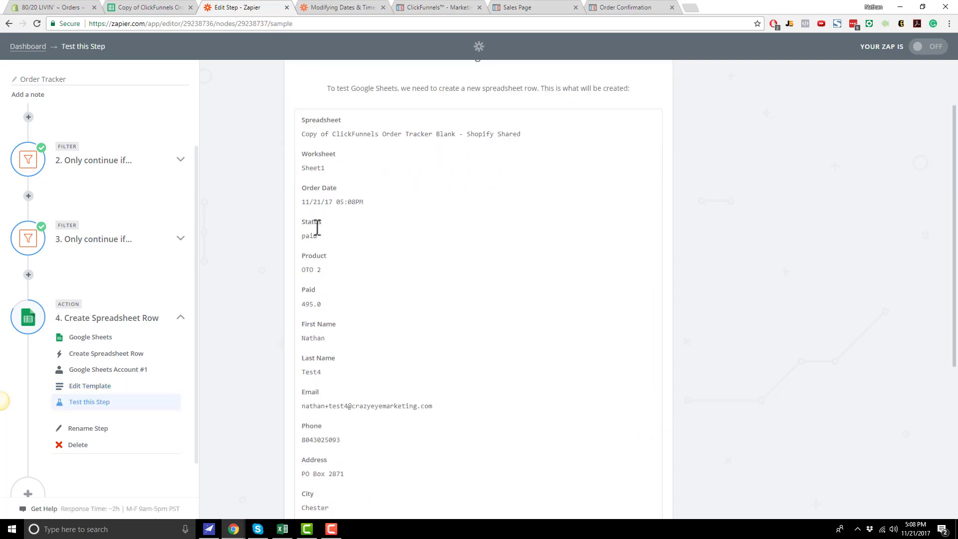
scroll(348, 305, down, 4)
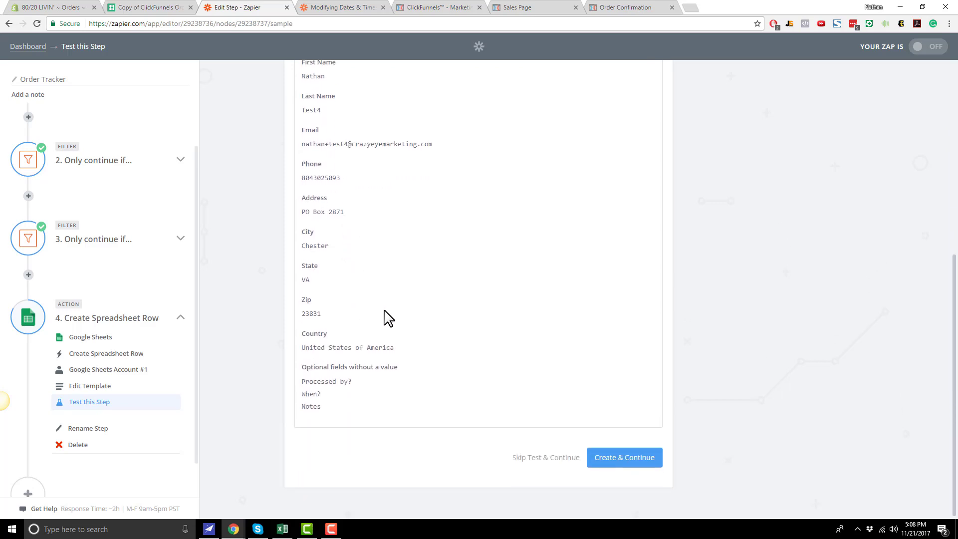
click(549, 459)
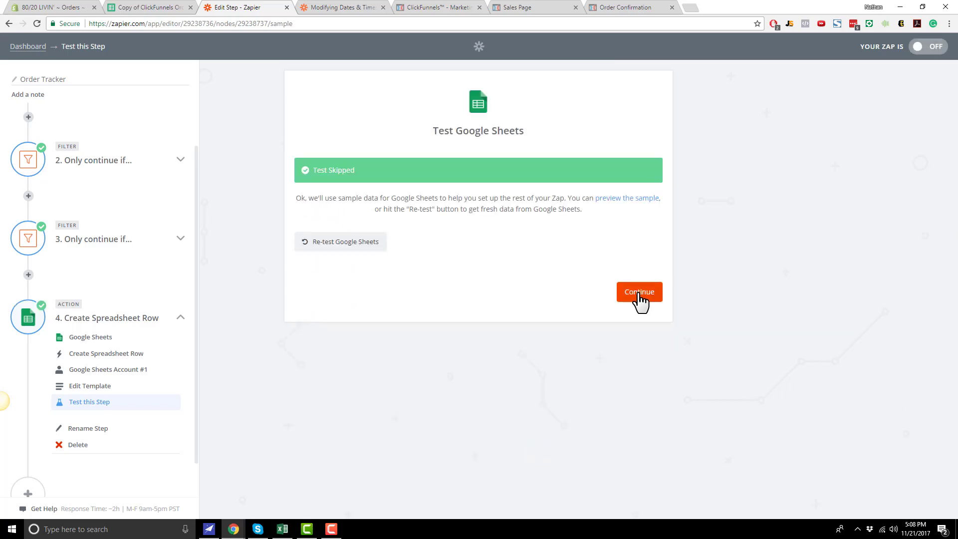
- Continue past the skipped test, turn the Order Tracker Zap on, and review its trigger, filters and action
click(639, 296)
click(504, 205)
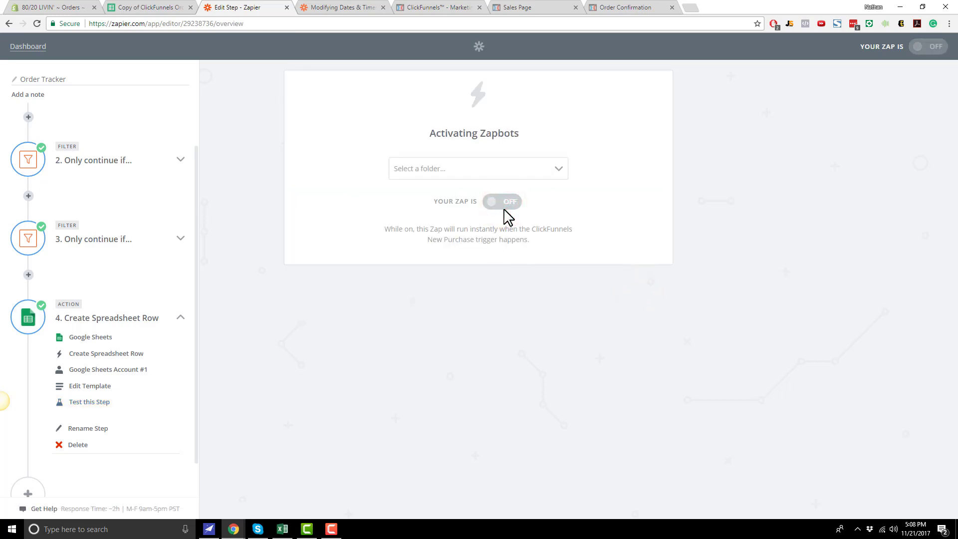
scroll(186, 157, up, 1)
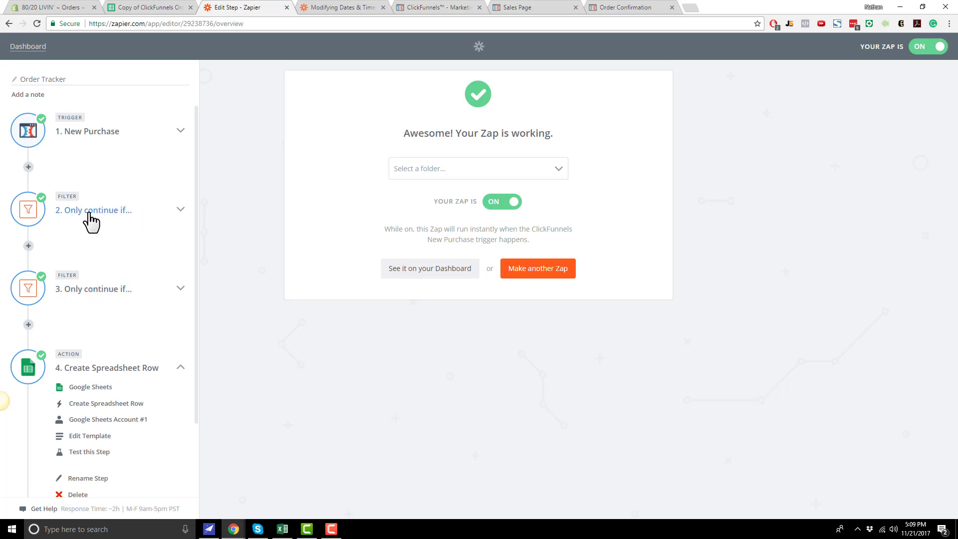
scroll(94, 295, down, 2)
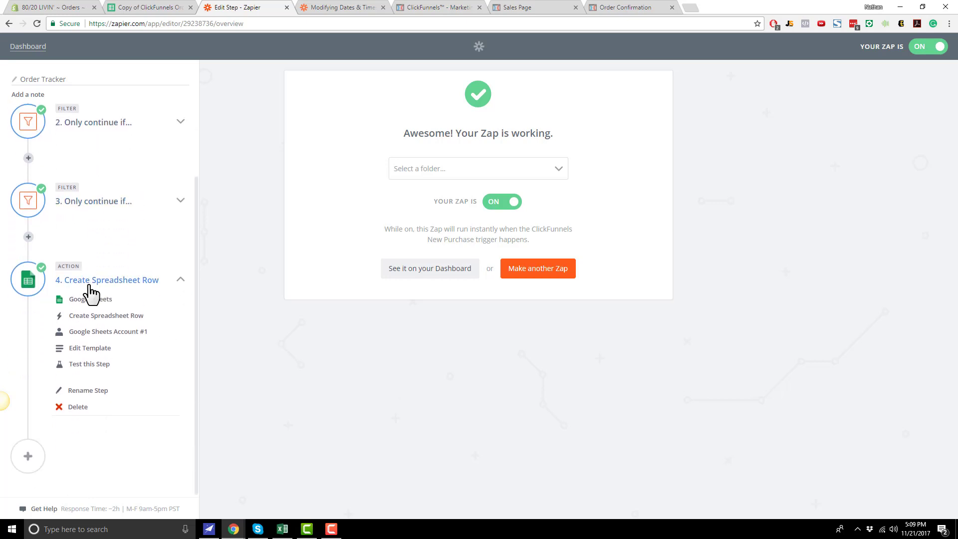
scroll(98, 184, up, 1)
scroll(116, 250, down, 1)
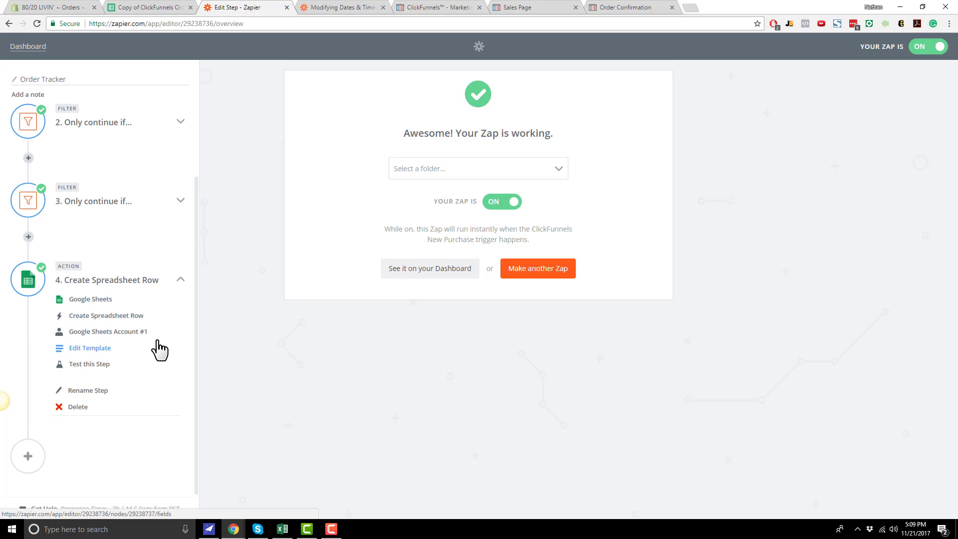
- Switch to ClickFunnels, open the funnel's live sales page, and copy the Stripe test card number from its test mode notice
click(433, 7)
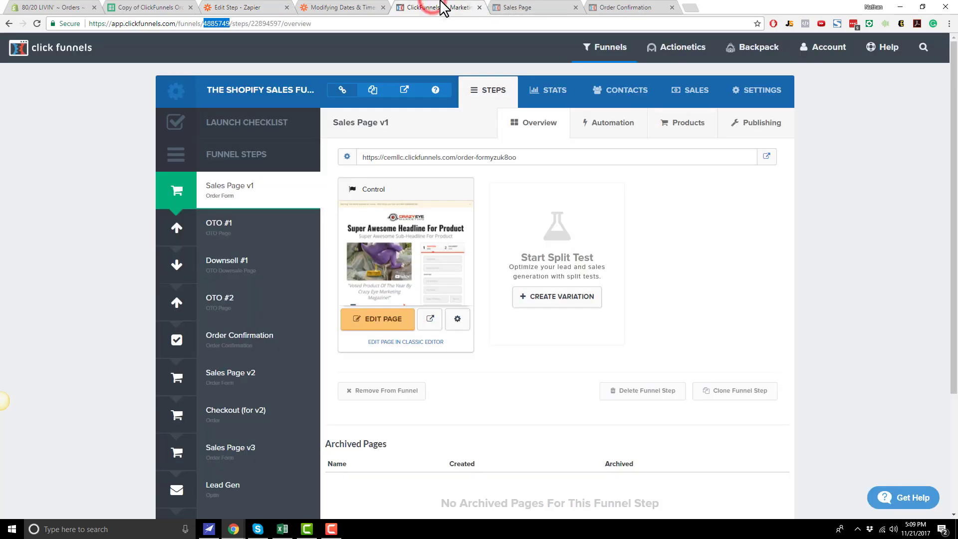
click(402, 90)
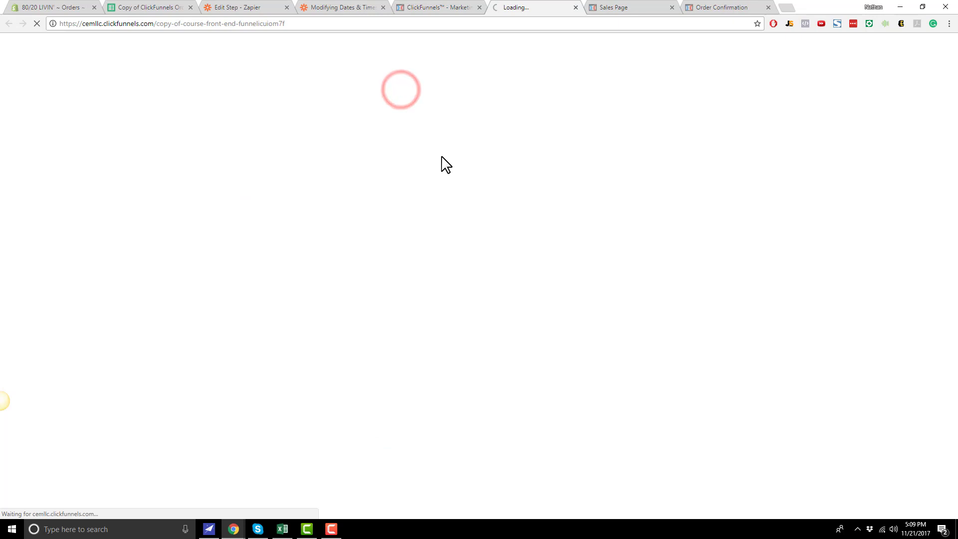
double_click(261, 45)
key(ctrl+c)
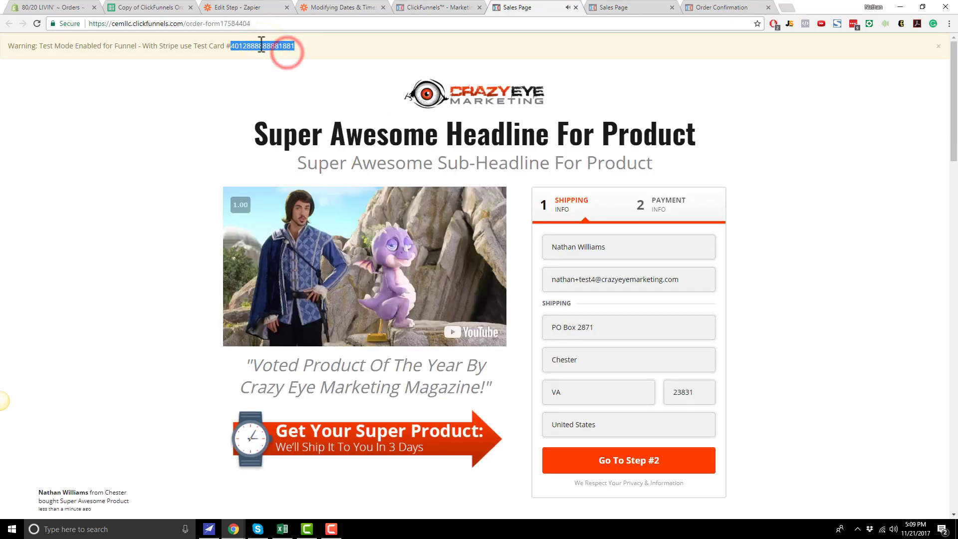
- Change the e-mail in the sales page's shipping form to a new test address and continue to the payment information
scroll(699, 210, down, 2)
scroll(613, 204, up, 1)
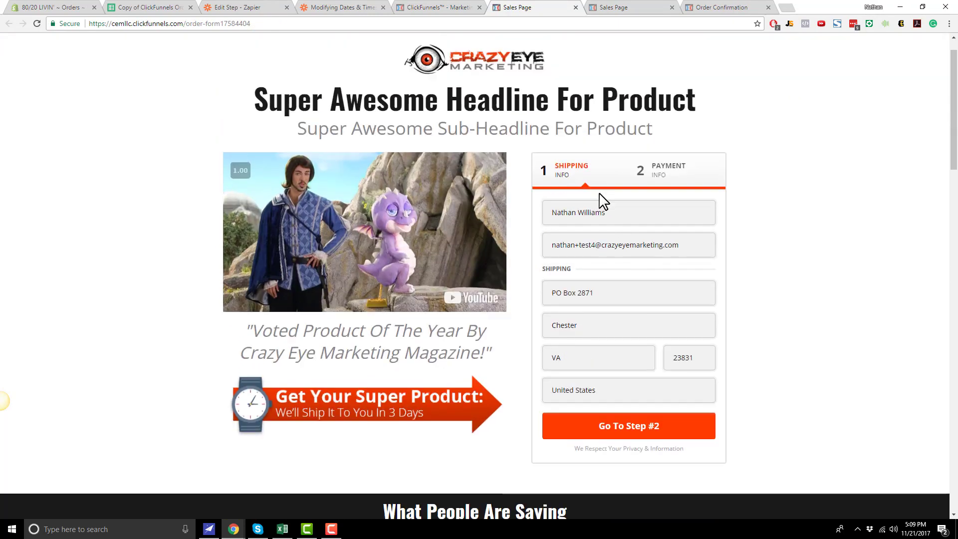
scroll(604, 202, up, 1)
drag(597, 280, 592, 280)
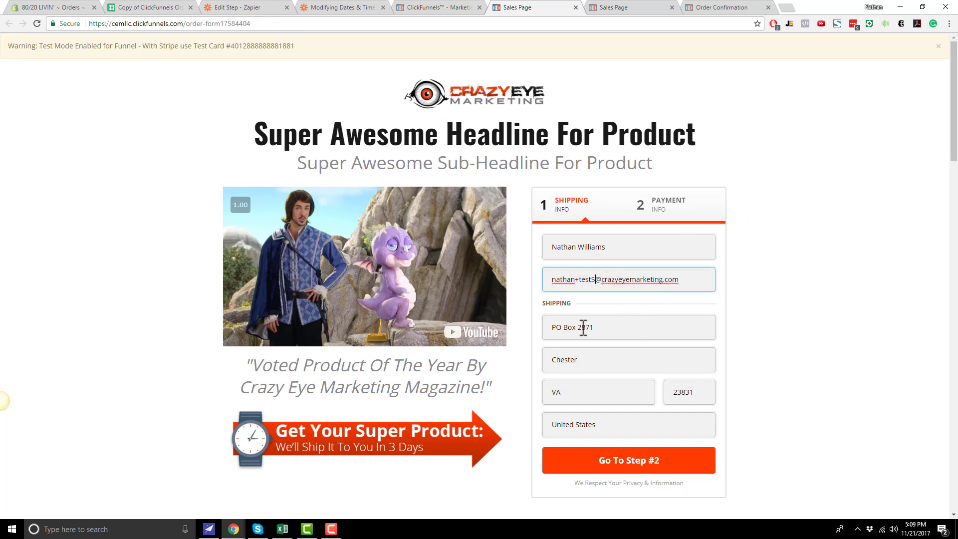
scroll(599, 244, down, 1)
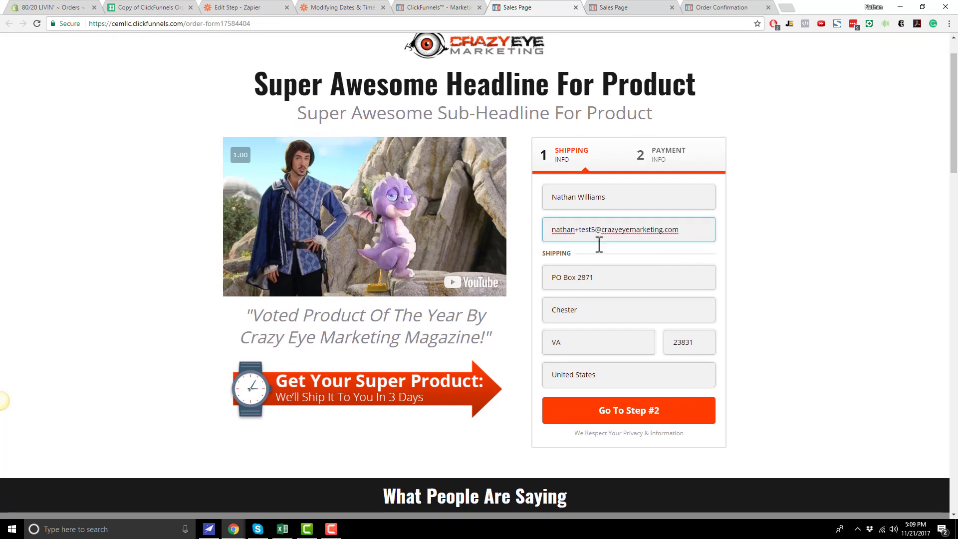
click(625, 412)
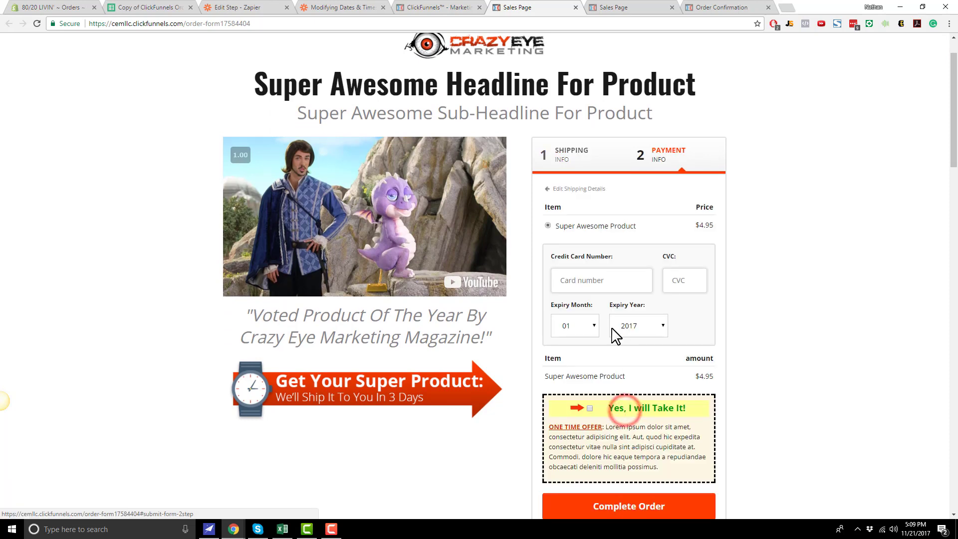
- Enter the test card number and CVC, set the expiry year to 2019, and complete the Super Awesome Product order without the one-time offer
click(609, 281)
key(ctrl+v)
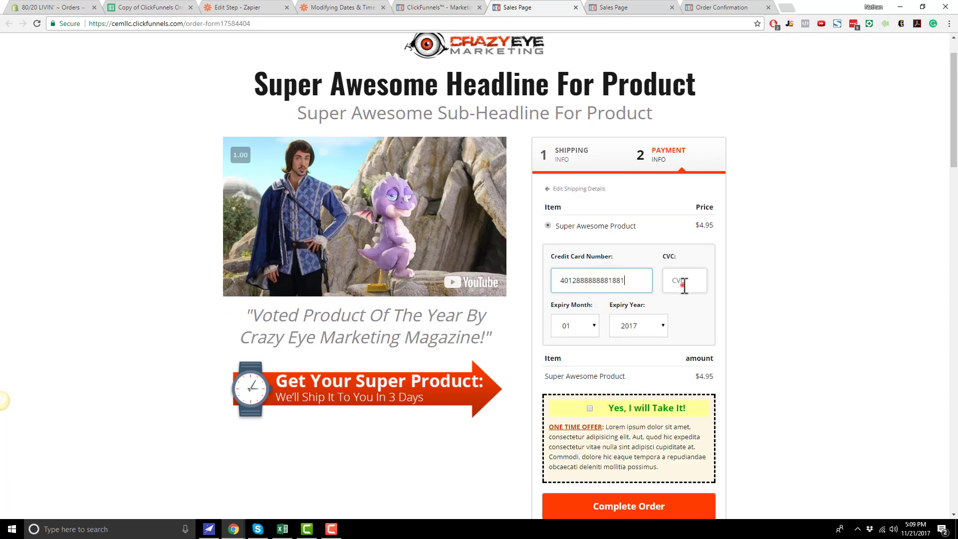
click(680, 280)
text(123)
click(649, 327)
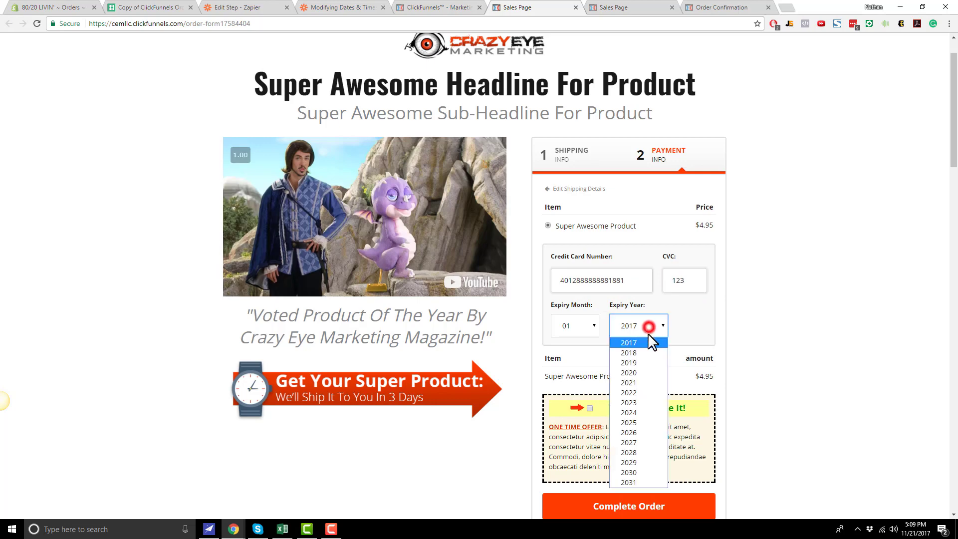
click(646, 364)
click(798, 423)
scroll(726, 431, down, 3)
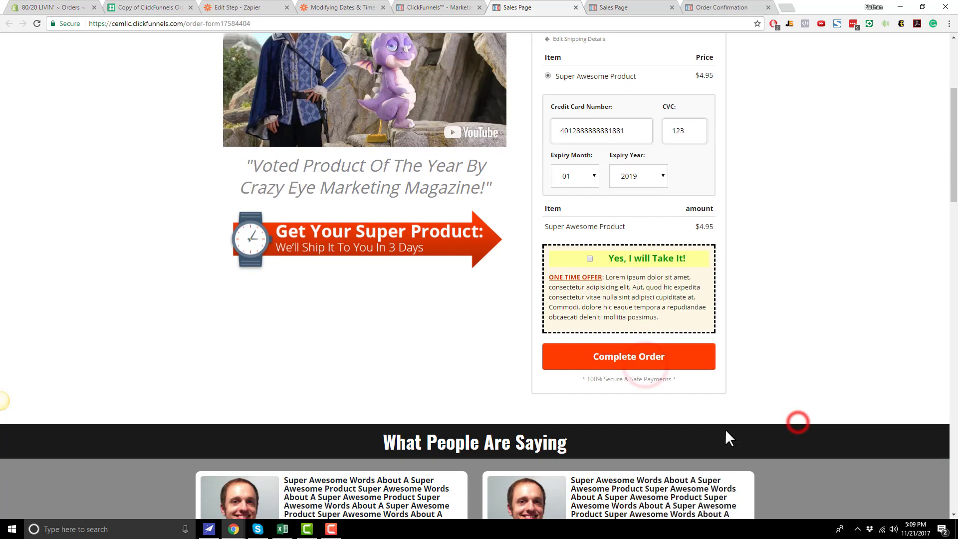
click(673, 370)
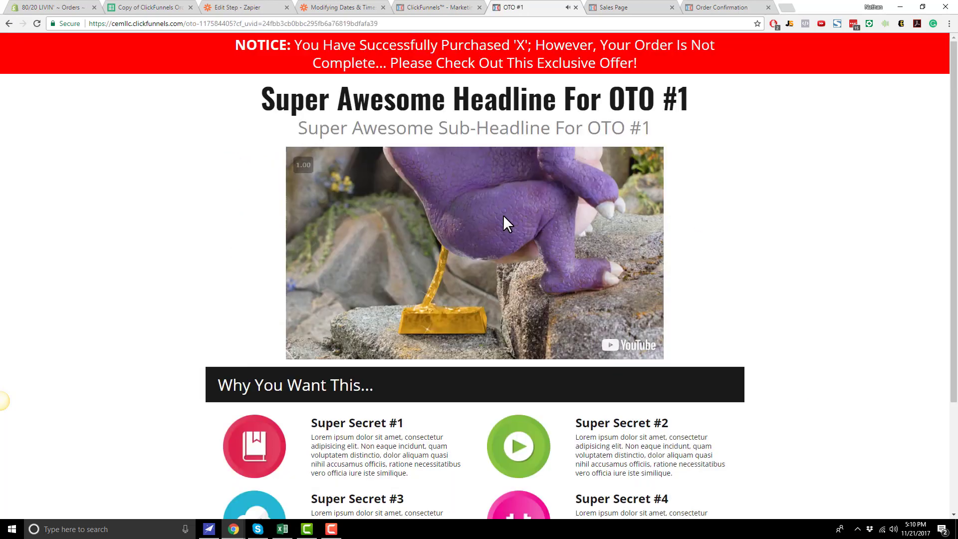
- Decline the OTO #1 offer, and accept the Downsell #1 and OTO #2 offers
scroll(494, 222, down, 3)
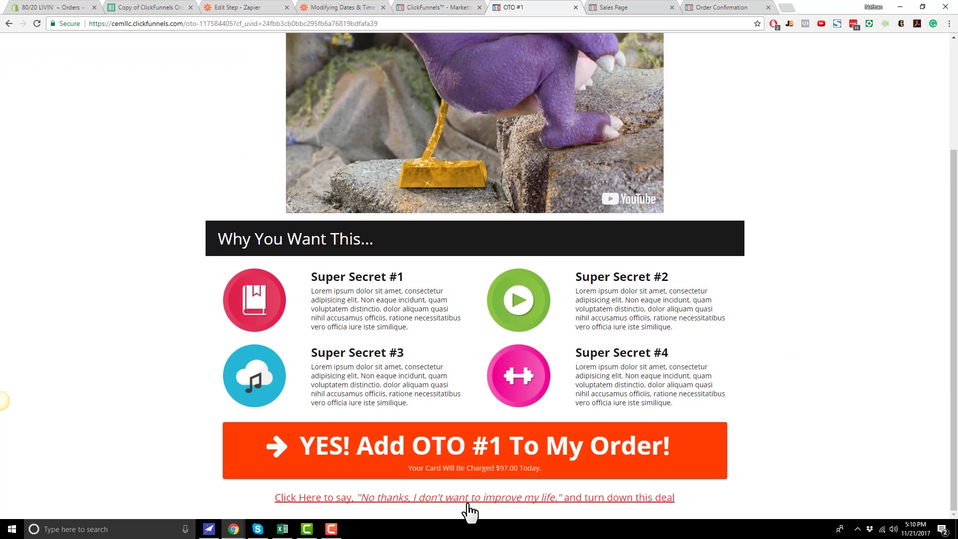
click(473, 497)
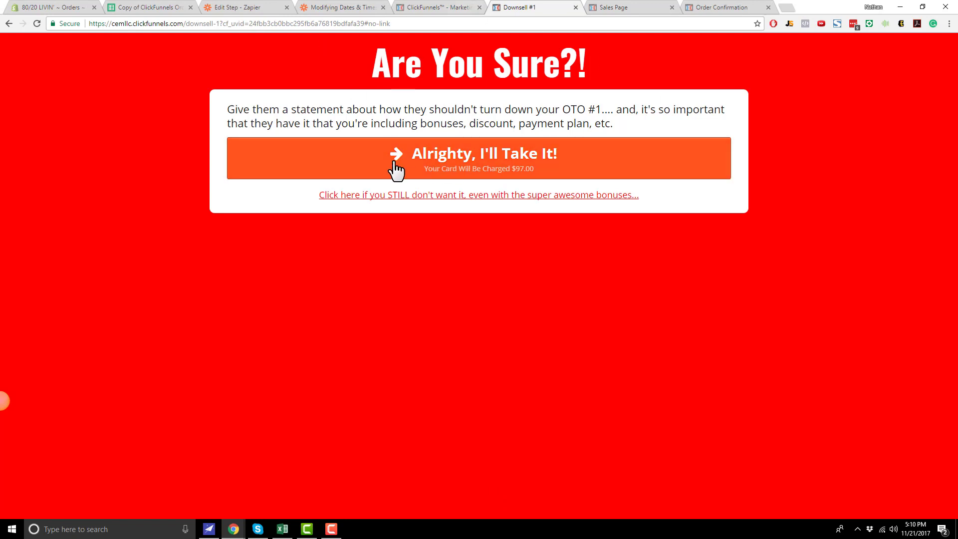
click(433, 160)
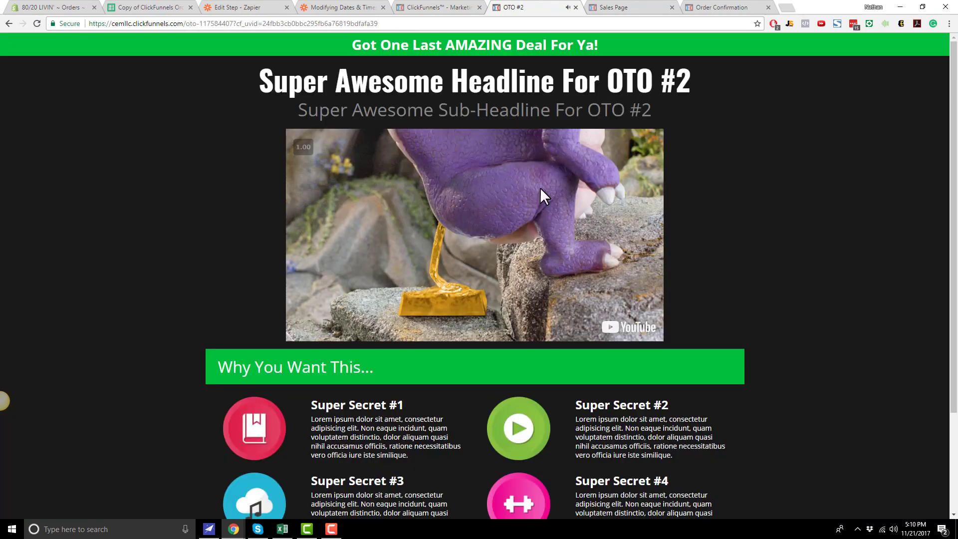
scroll(588, 118, down, 3)
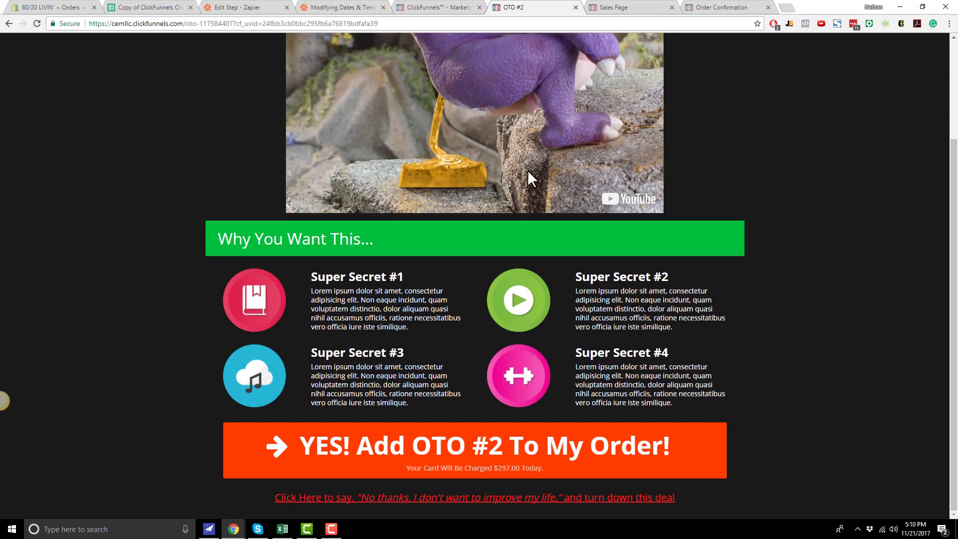
click(573, 462)
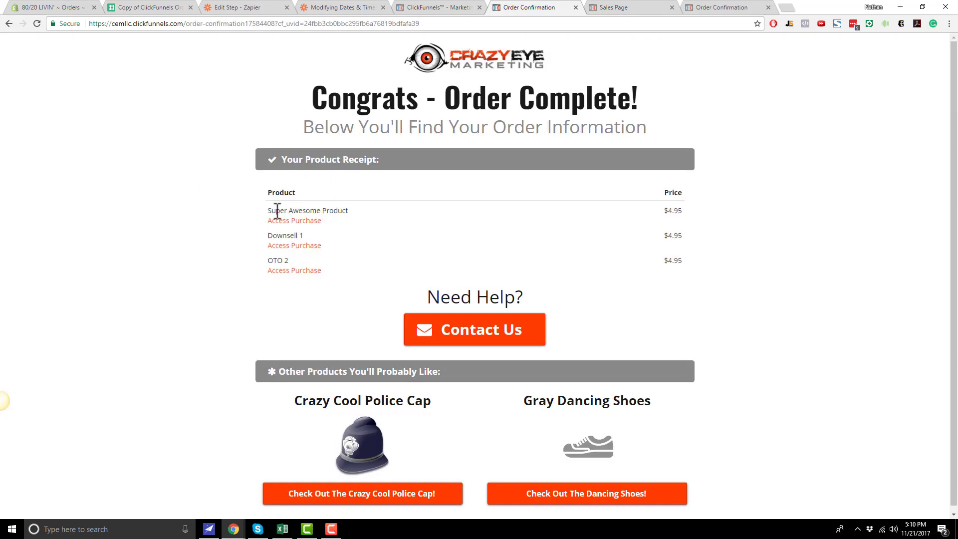
- Examine the purchased products in the order confirmation receipt and the other recommended products below it
drag(265, 209, 380, 210)
click(380, 208)
drag(265, 209, 381, 213)
drag(266, 235, 332, 246)
drag(265, 260, 263, 240)
click(333, 260)
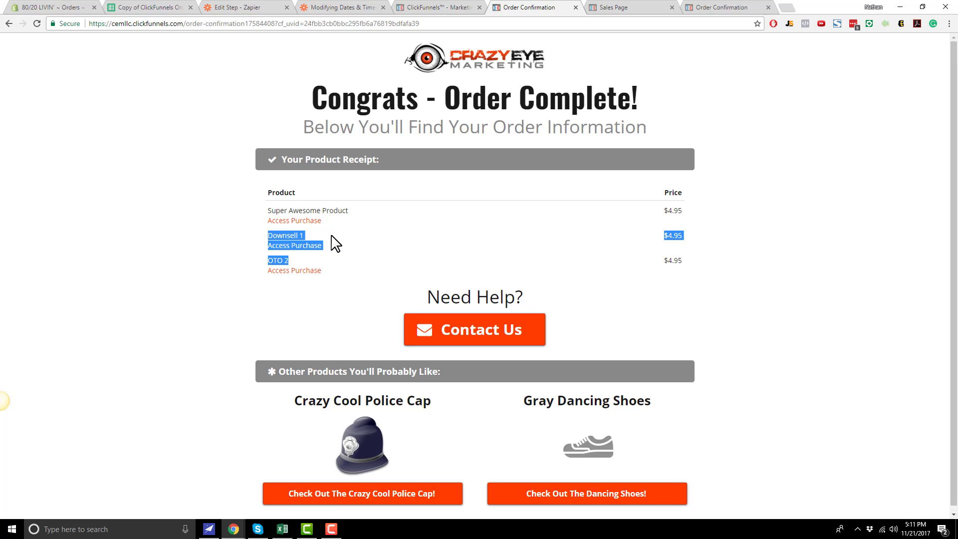
click(381, 259)
click(278, 260)
drag(292, 260, 249, 261)
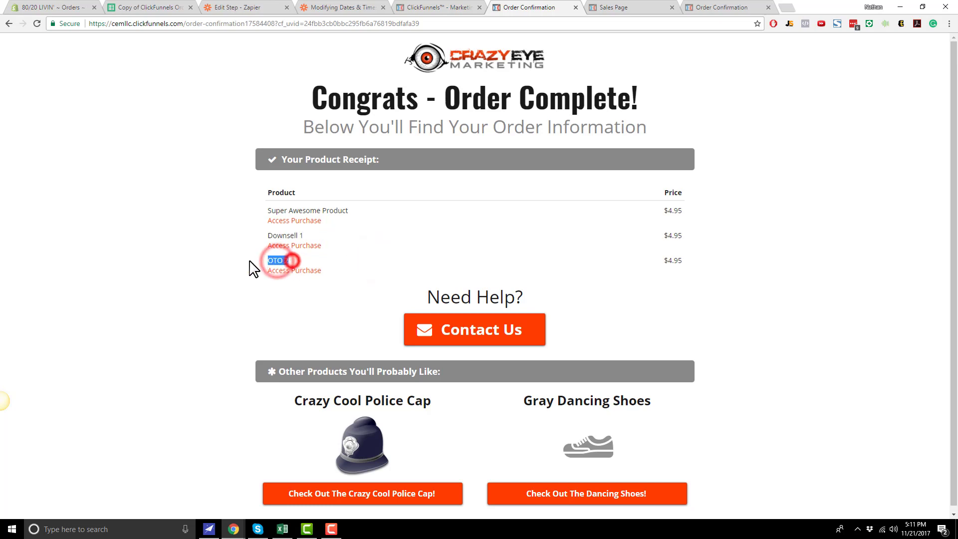
drag(313, 236, 240, 242)
drag(361, 210, 257, 220)
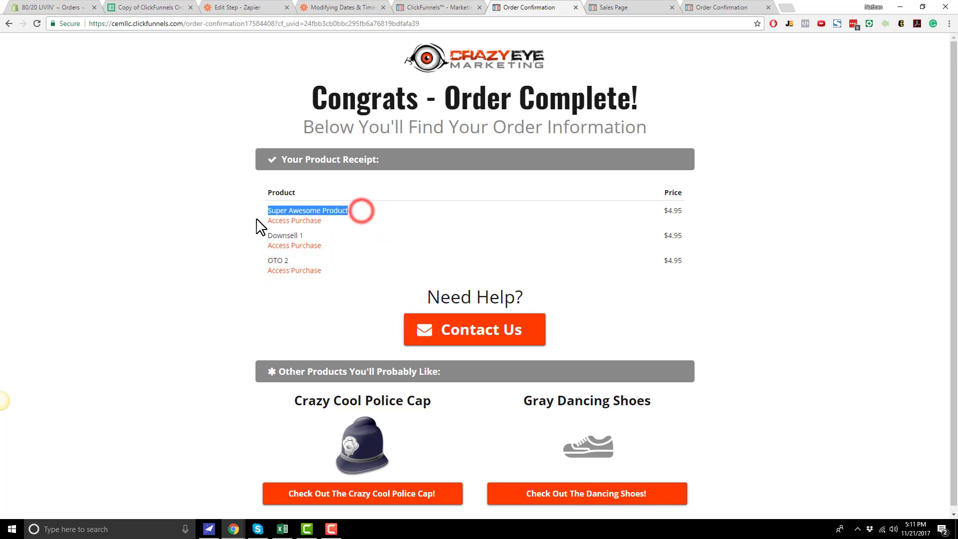
click(348, 206)
drag(294, 400, 442, 406)
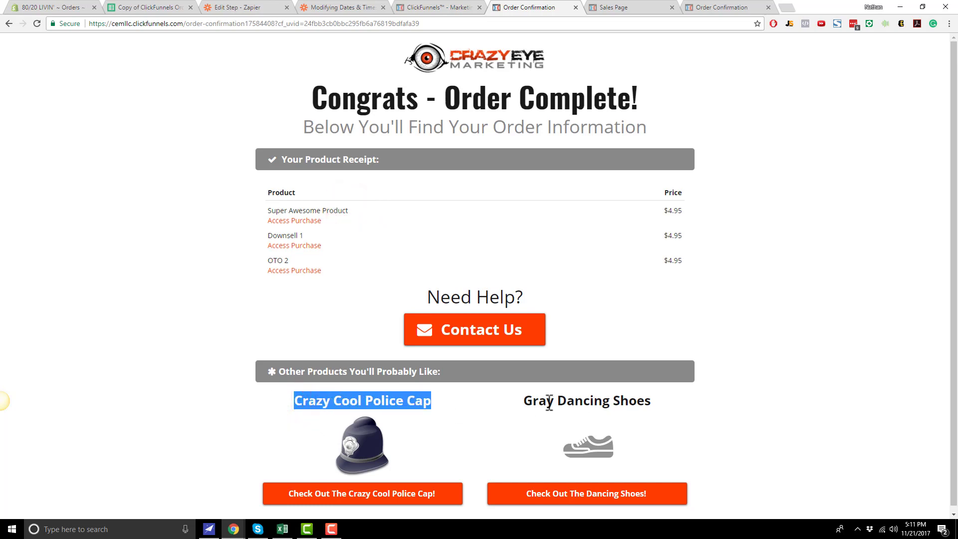
drag(517, 401, 675, 402)
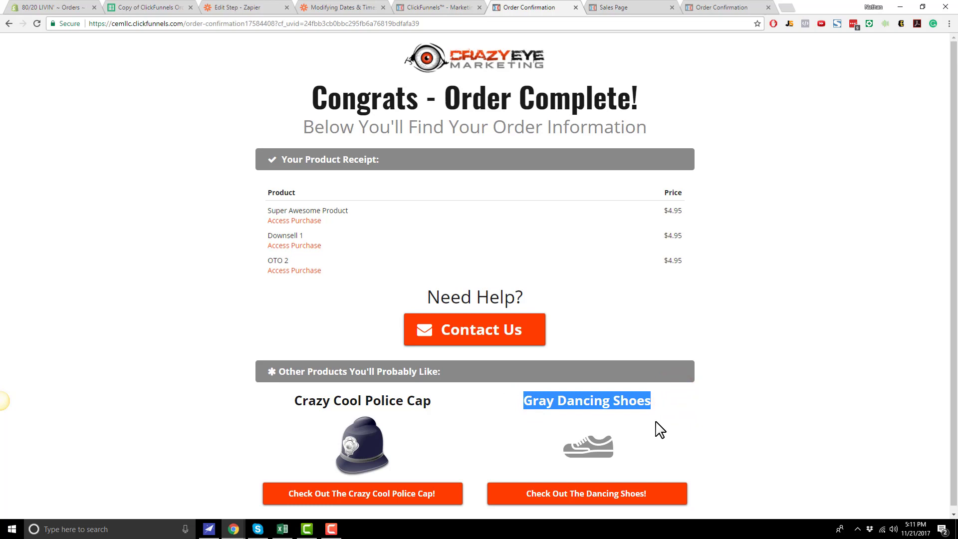
click(447, 183)
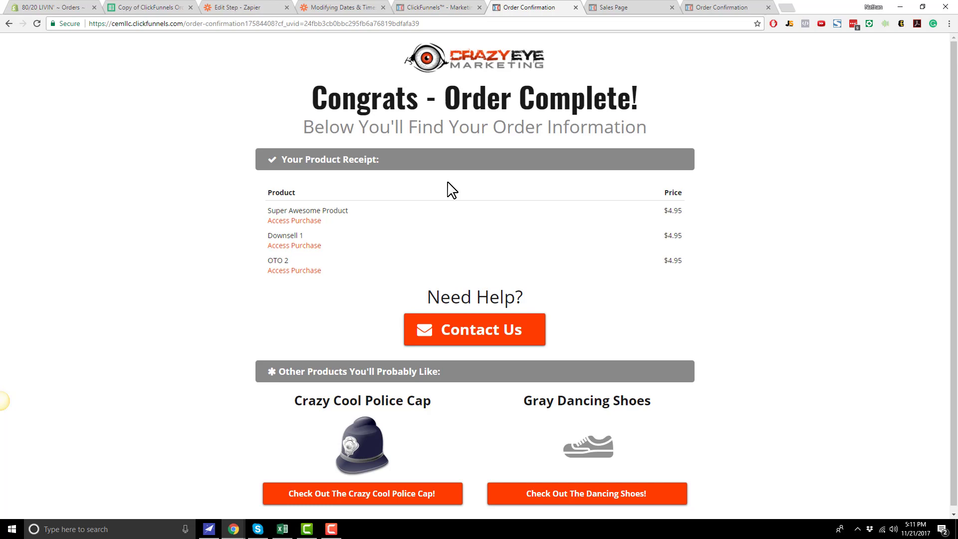
- Return to Zapier and open the dashboard to check the Order Tracker Zap in the list
click(283, 7)
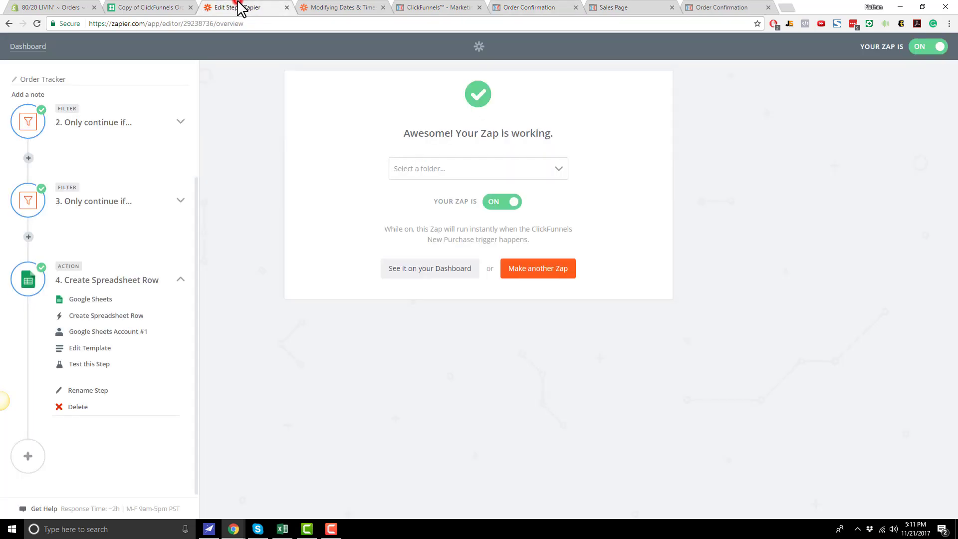
click(34, 45)
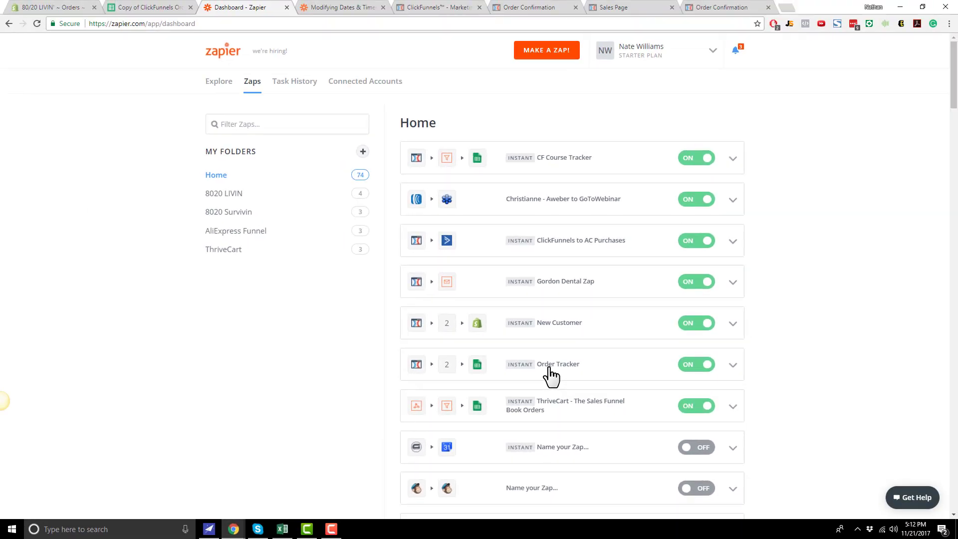
- Switch to the Google Sheets order tracker, check the new order rows, and fit the Product column's width to its contents
click(150, 7)
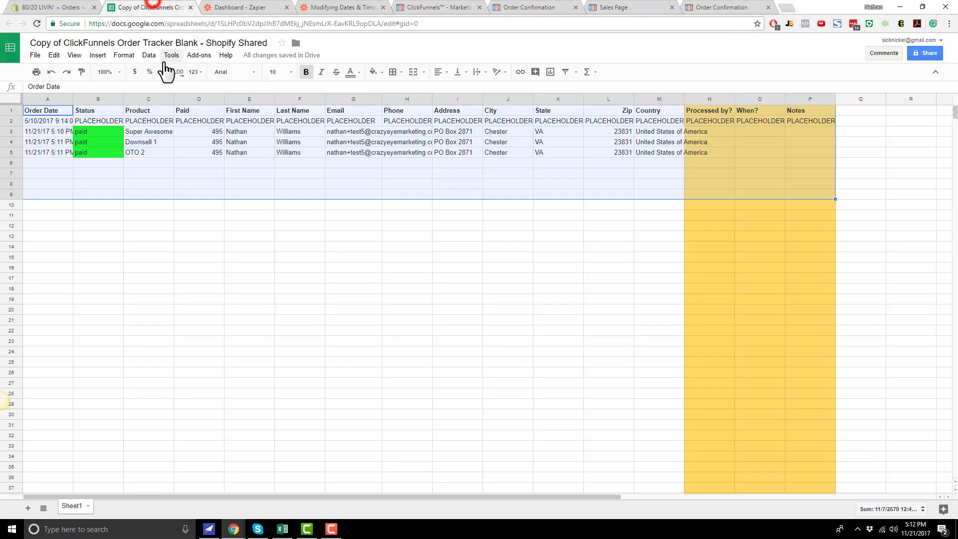
click(429, 203)
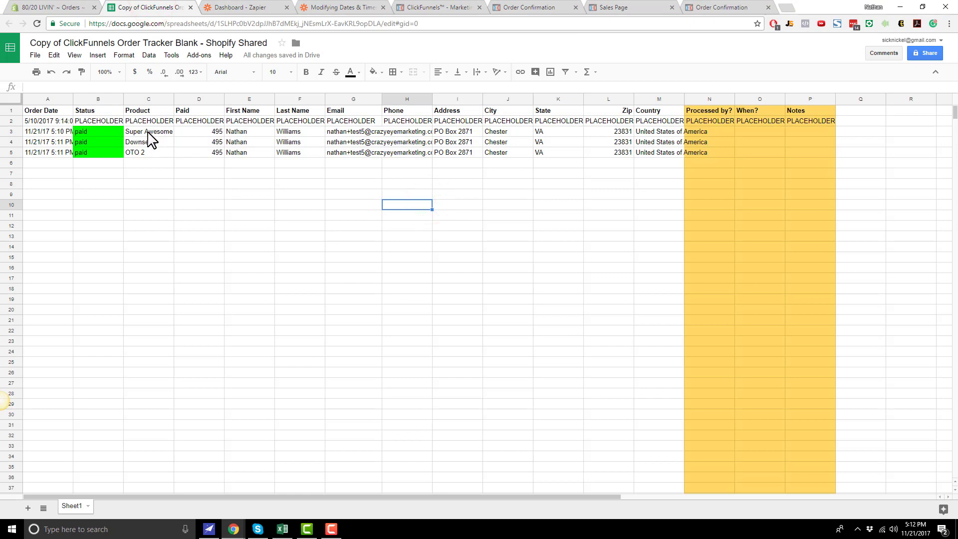
double_click(174, 99)
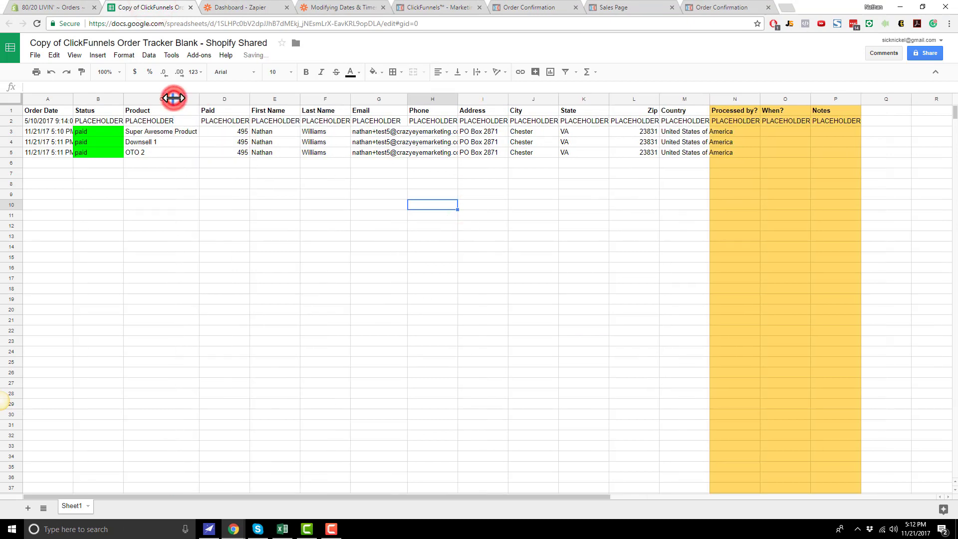
- Review the Product entries of the three new order rows in the order tracker
click(146, 132)
click(150, 142)
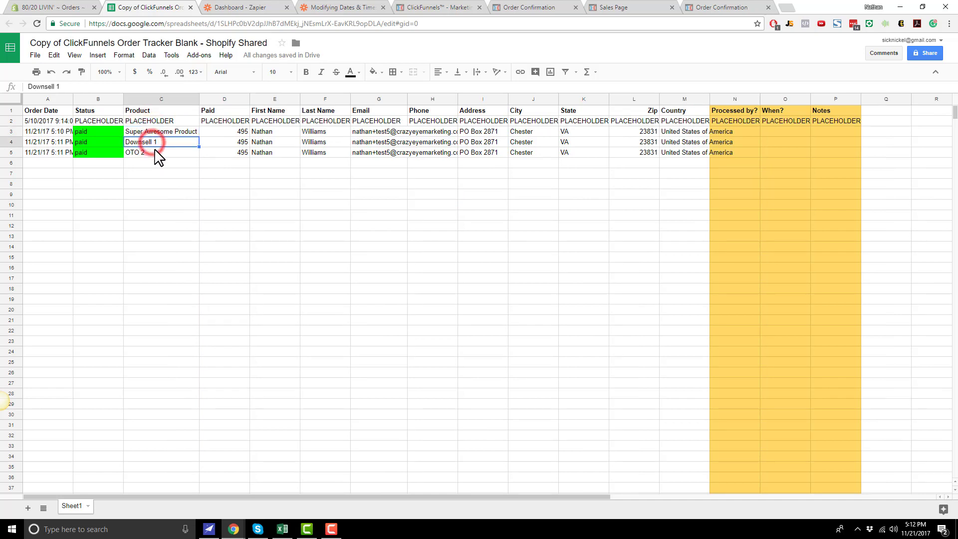
click(155, 151)
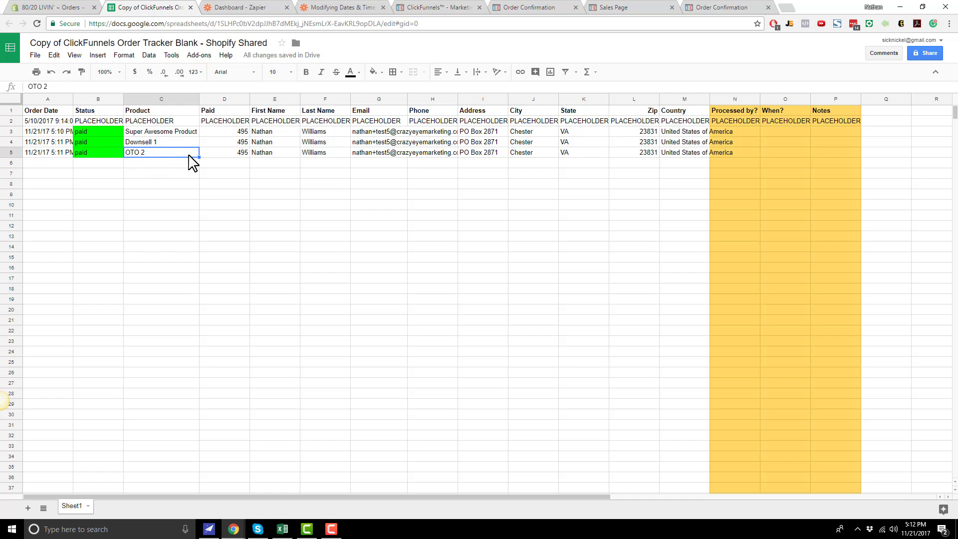
click(183, 132)
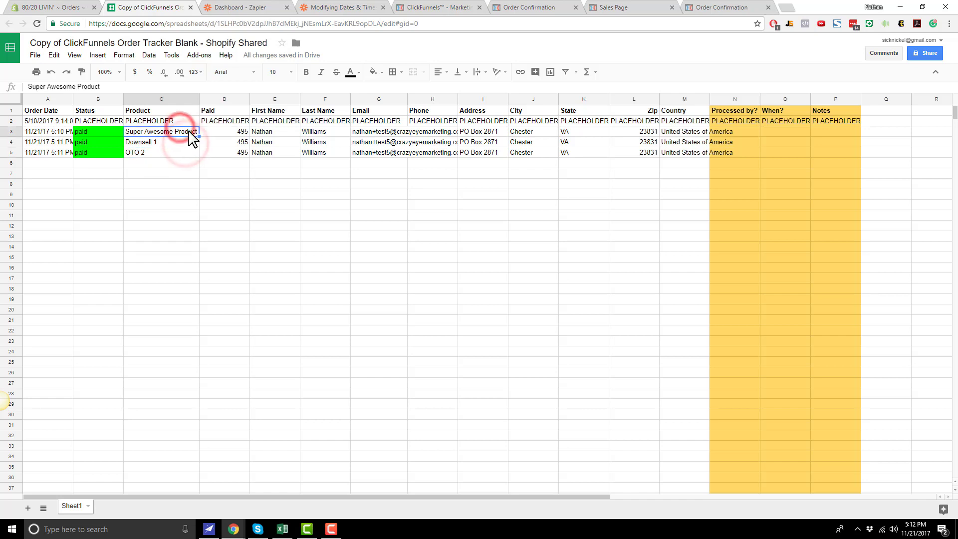
click(172, 141)
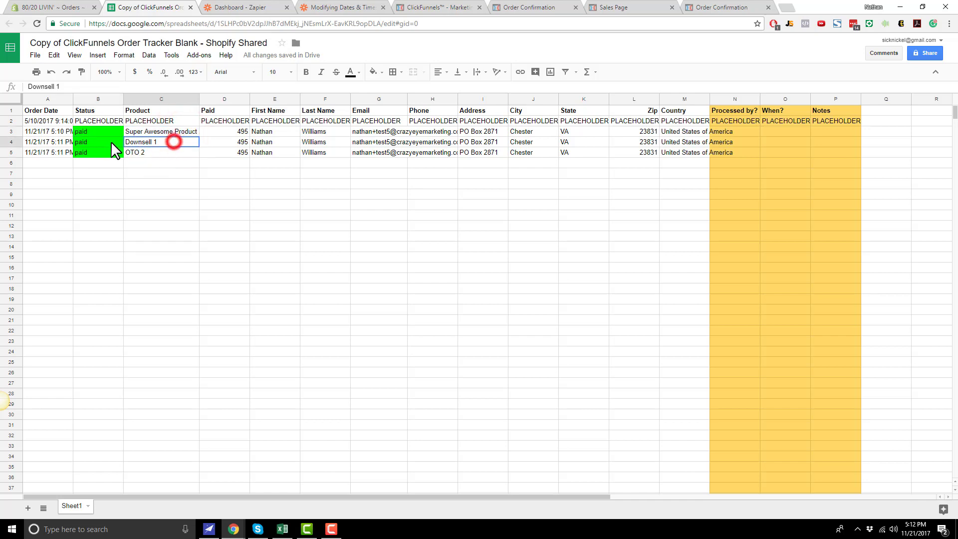
click(166, 151)
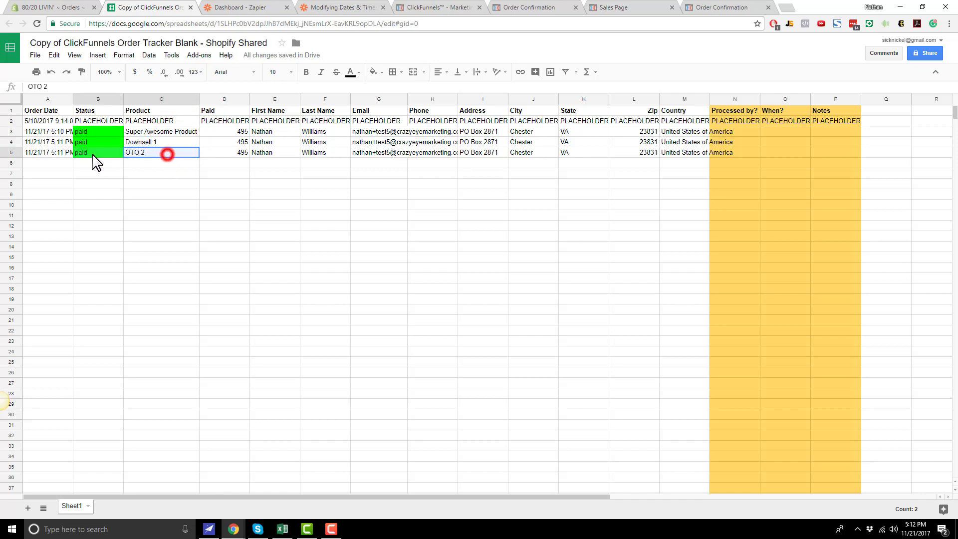
click(159, 131)
drag(159, 131, 160, 156)
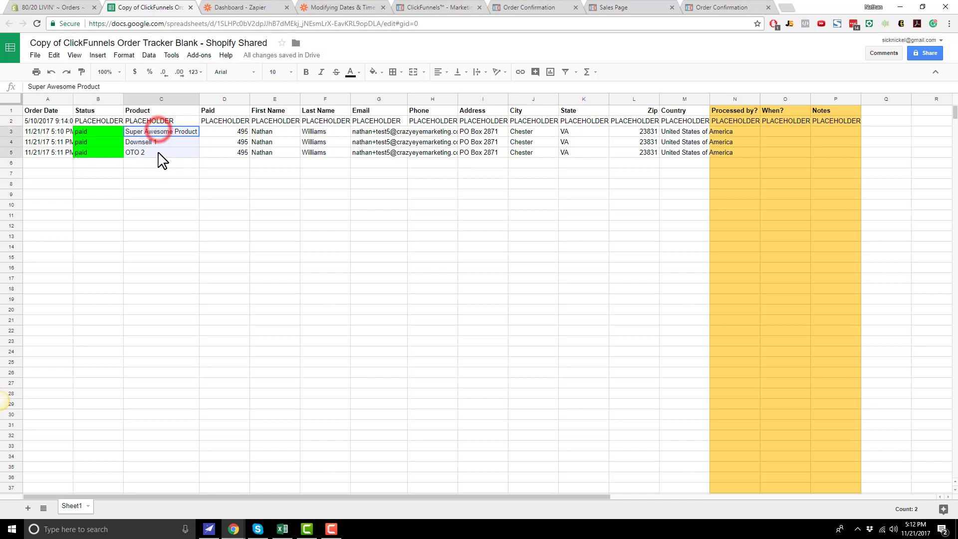
click(181, 152)
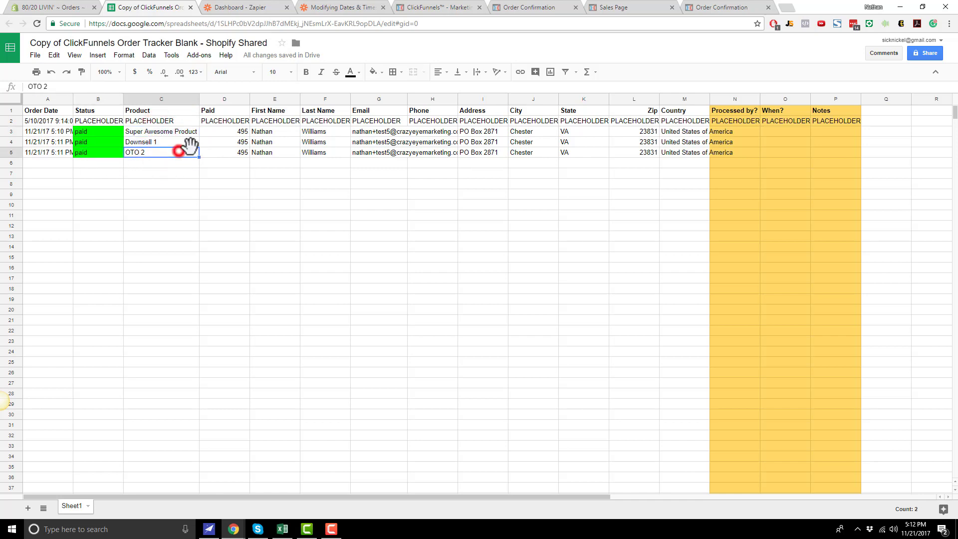
- Compare the customer details across the three order rows, and fit the Email column's width to its contents
click(258, 131)
drag(279, 148, 365, 144)
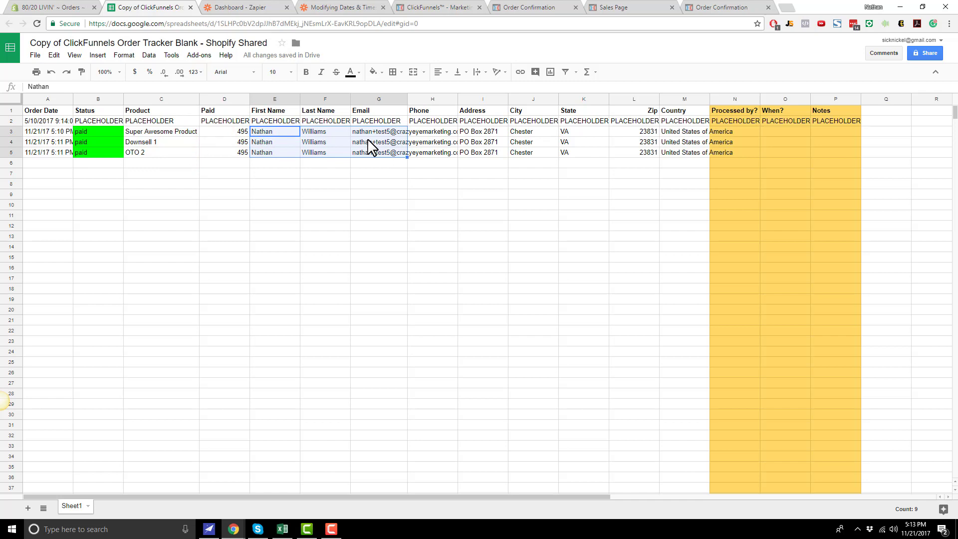
click(368, 149)
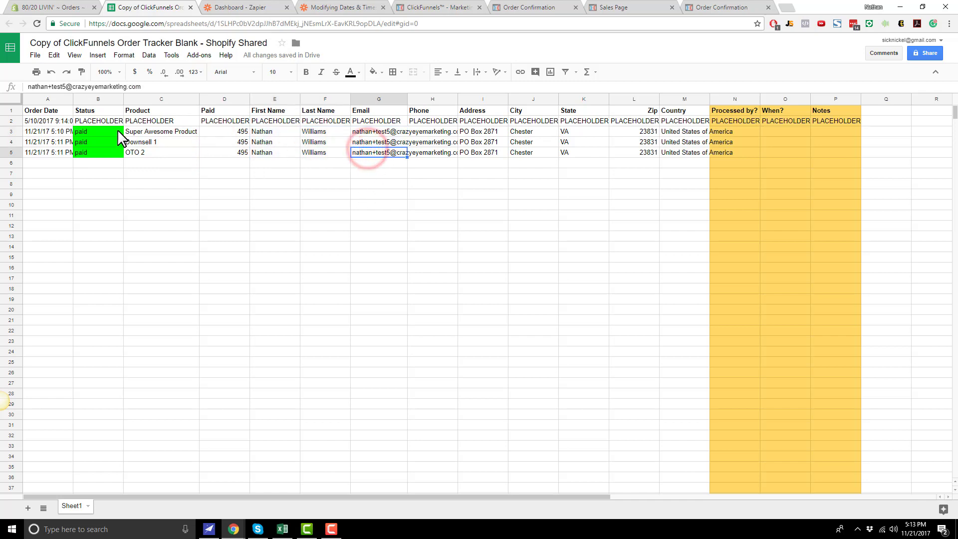
drag(181, 132, 700, 160)
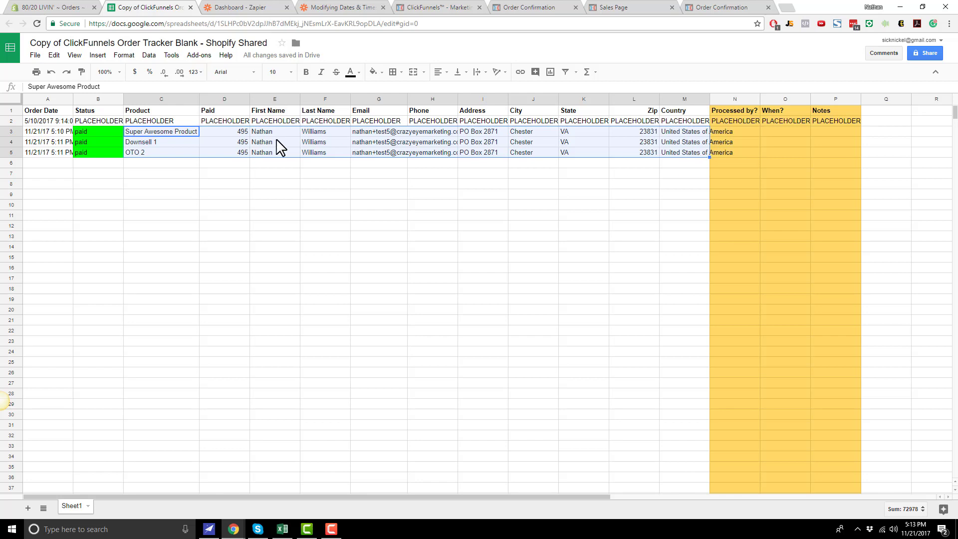
drag(264, 131, 386, 150)
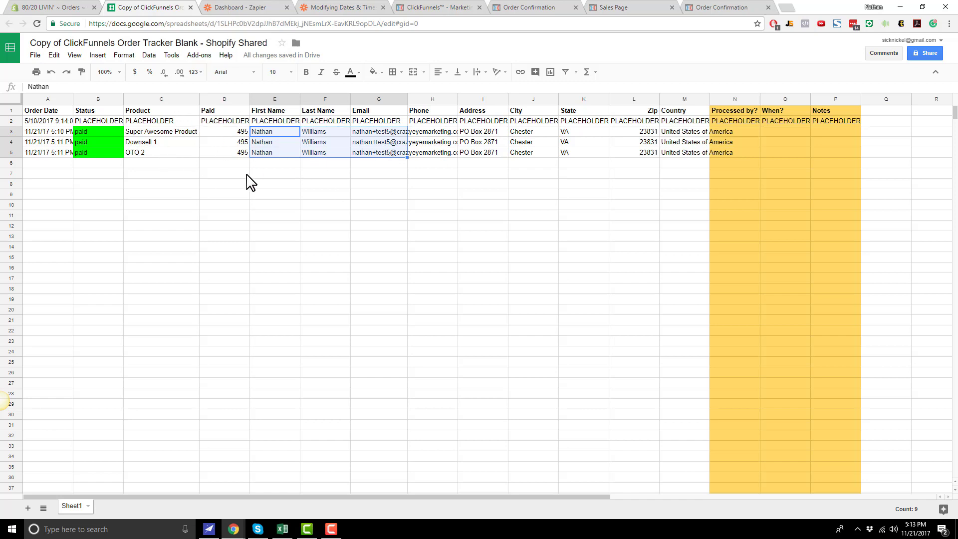
double_click(408, 97)
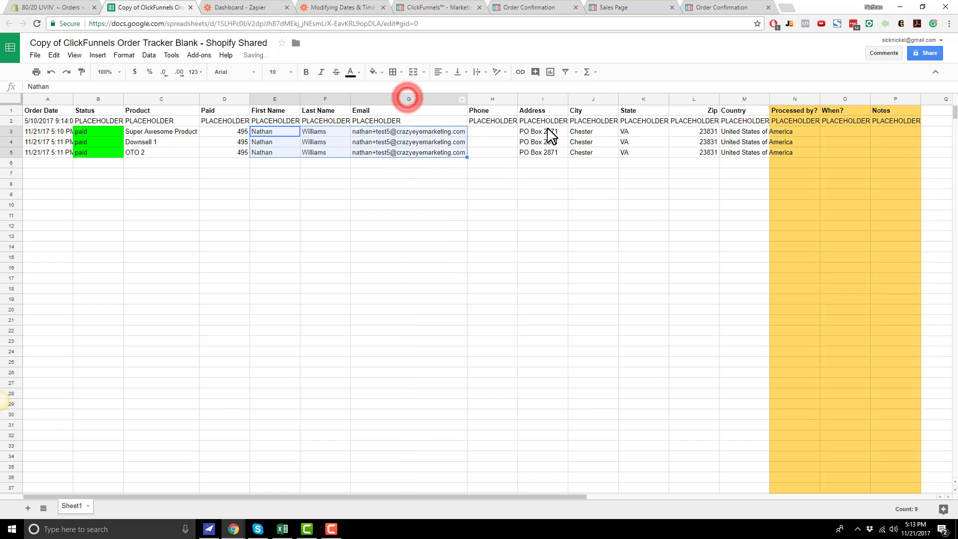
click(512, 166)
- Switch to Shopify, open the list of all orders, and start creating a new order
click(64, 7)
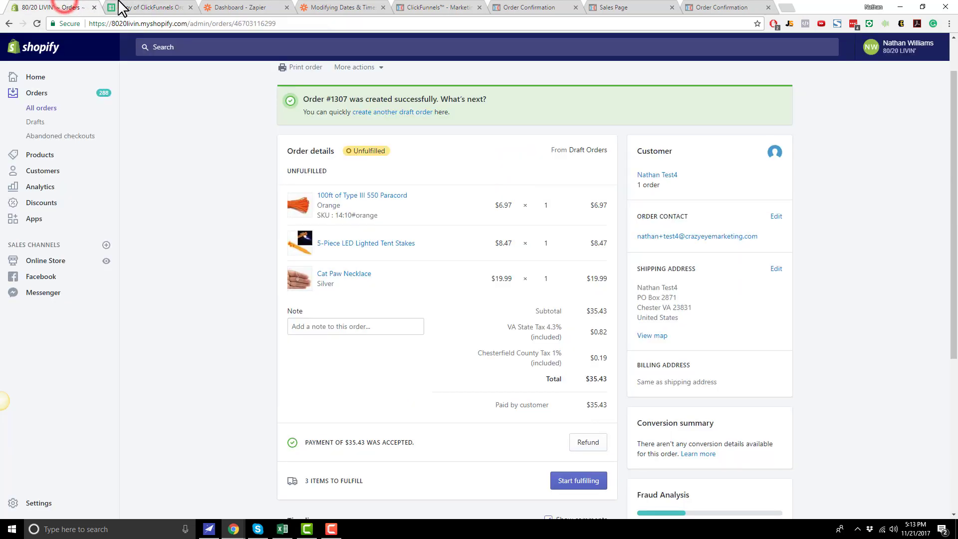
click(31, 108)
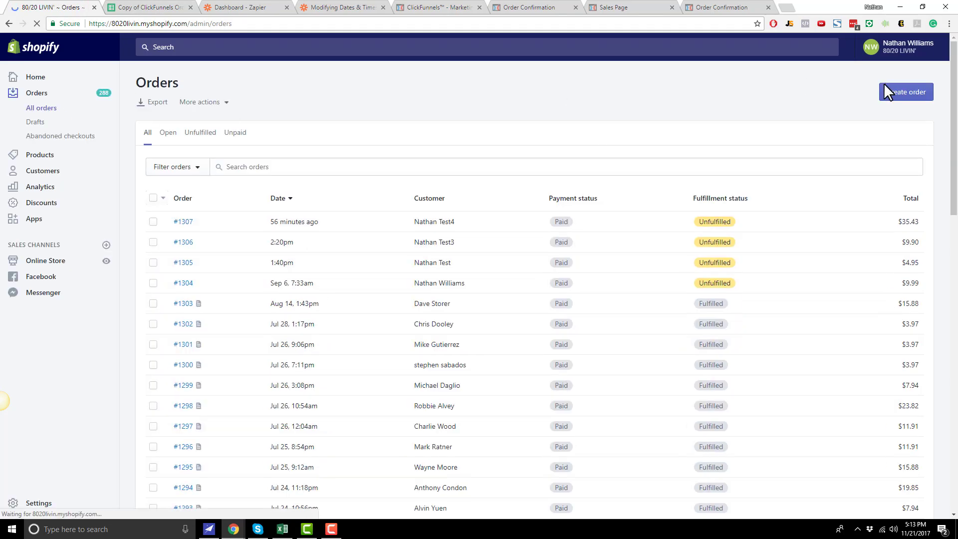
click(887, 94)
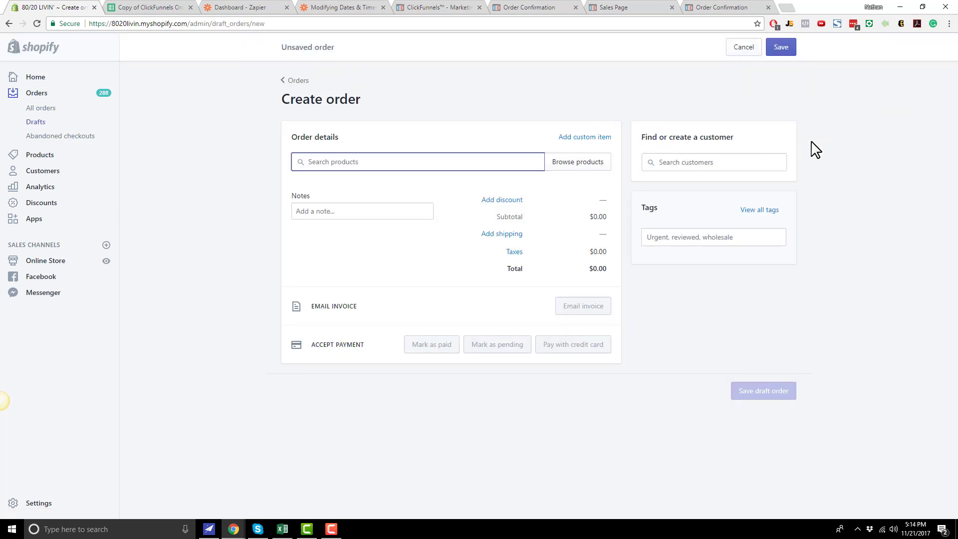
- Check the buyer's email in the tracker sheet, assign the matching customer to the Shopify order by searching "test5", and check the shipping address
click(731, 165)
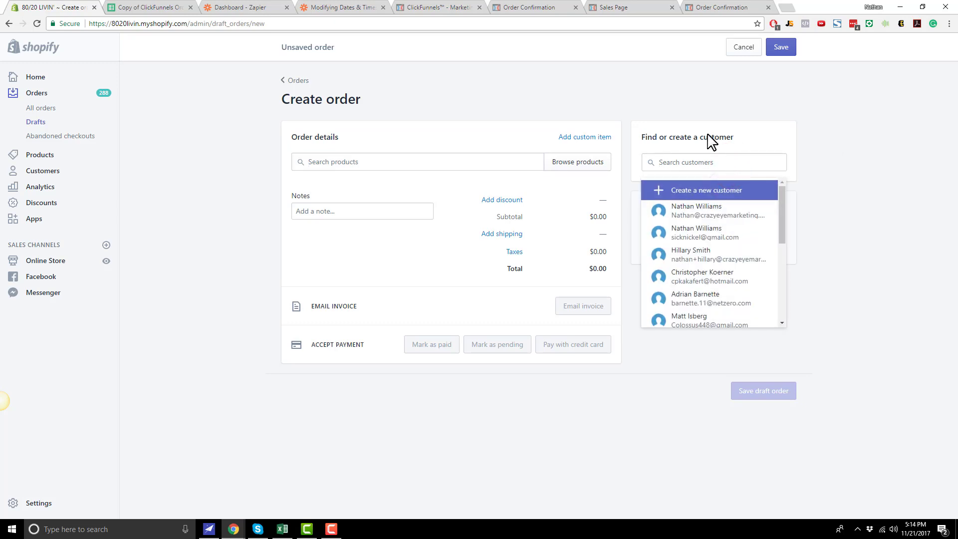
click(126, 7)
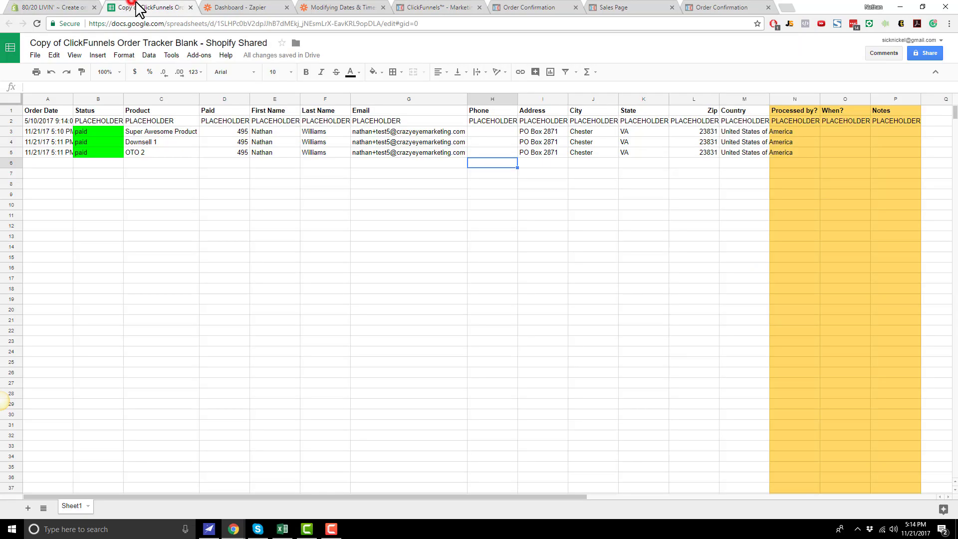
click(364, 153)
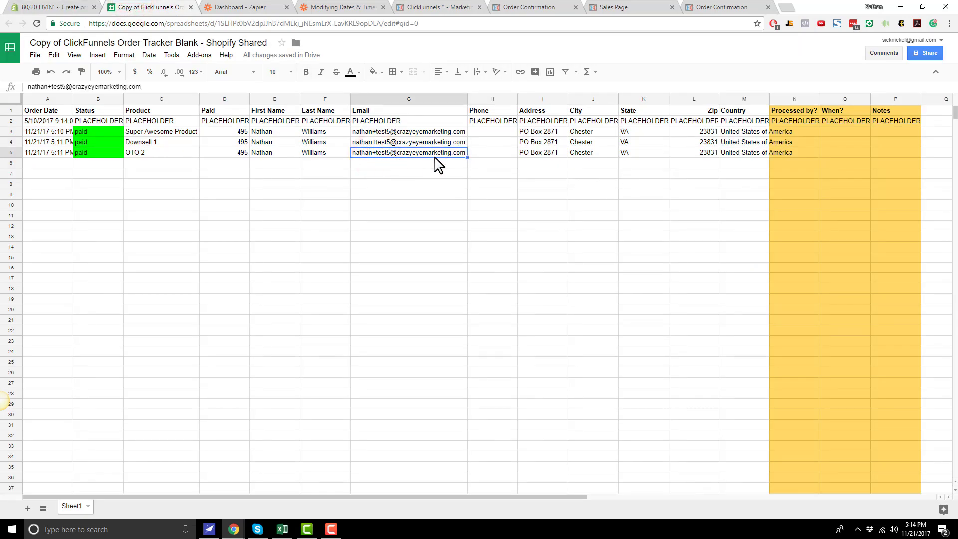
click(33, 7)
click(672, 161)
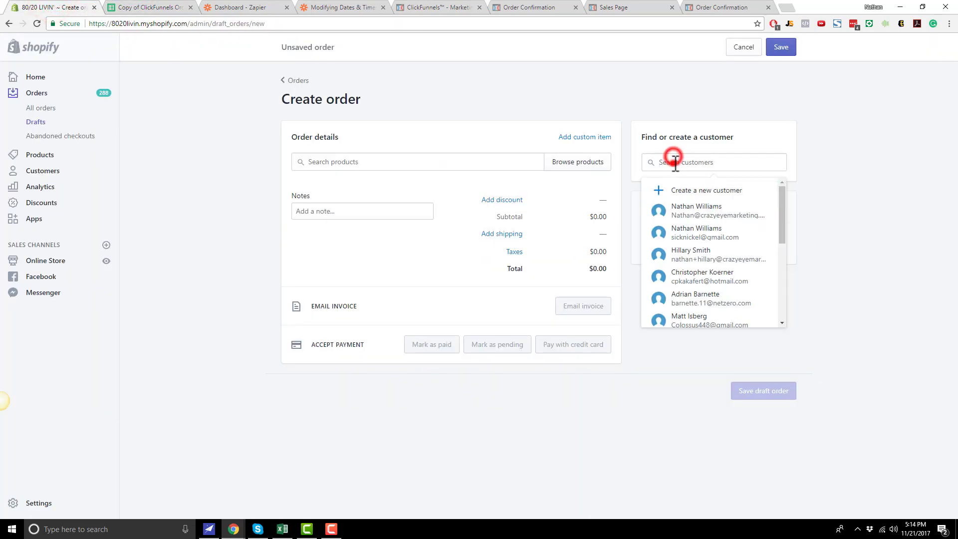
text(test5)
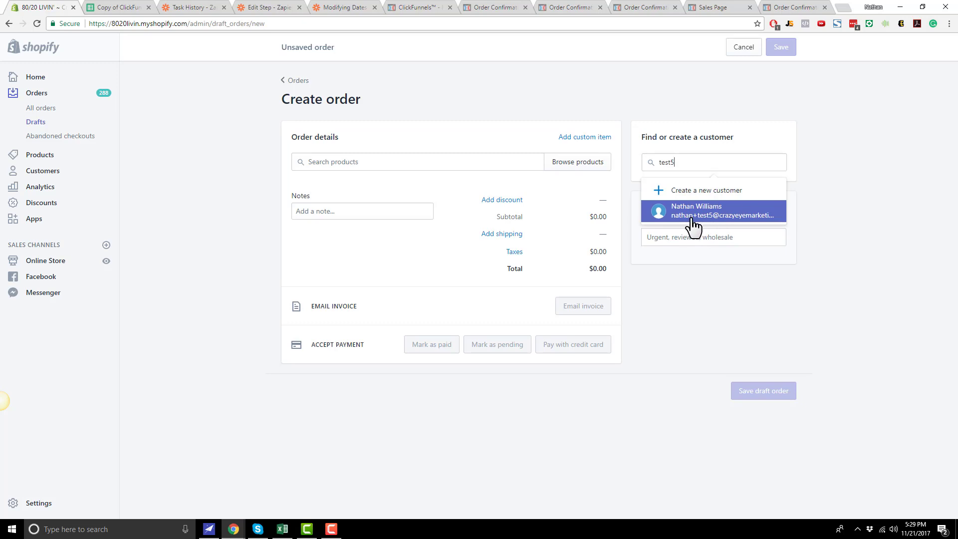
click(721, 220)
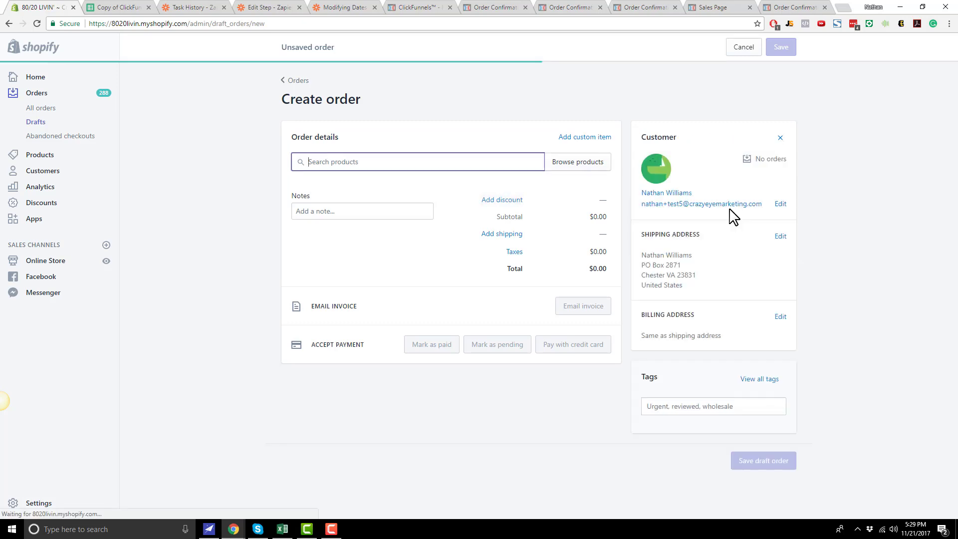
drag(644, 234, 697, 284)
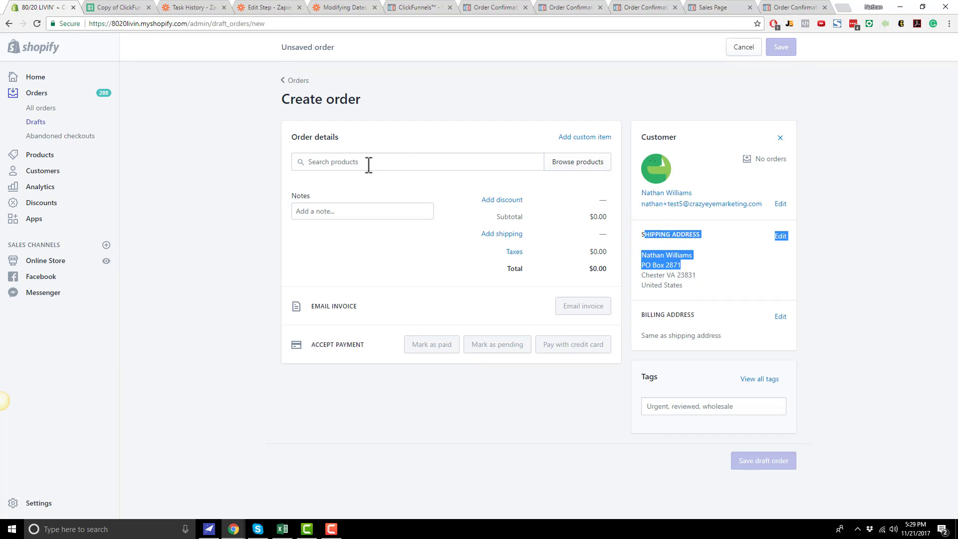
- Check the first purchased product in the tracker sheet, and add the 11 LED Hat Light to the Shopify order by searching "light"
click(349, 163)
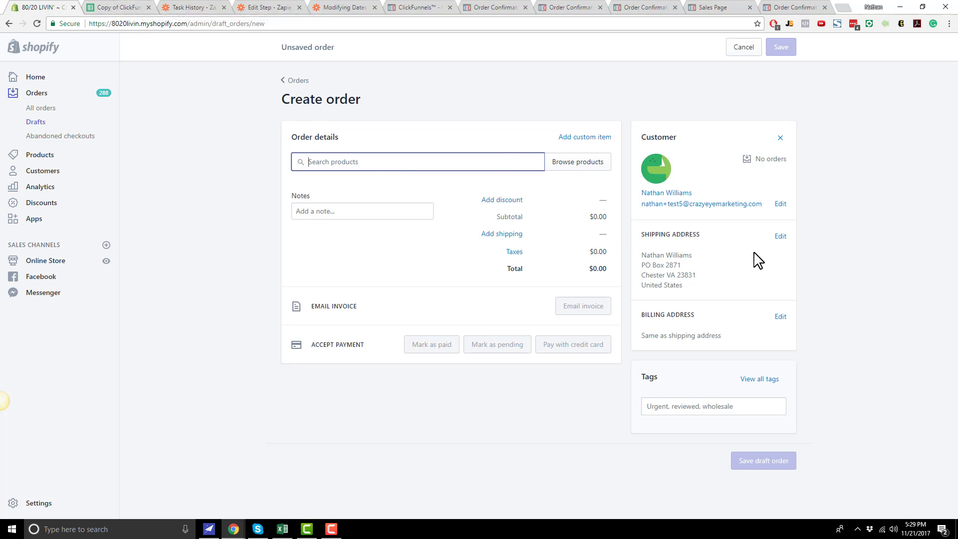
click(121, 7)
click(172, 131)
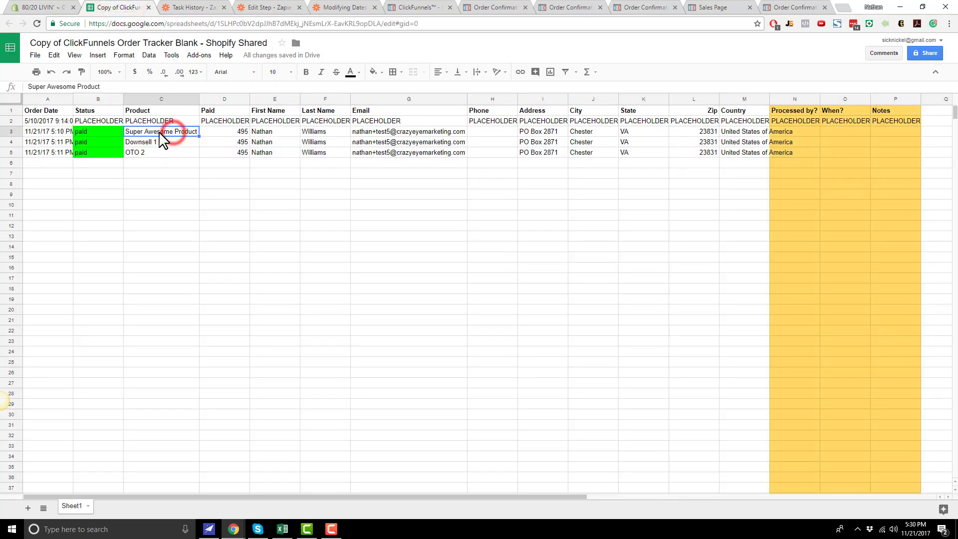
click(44, 8)
click(393, 158)
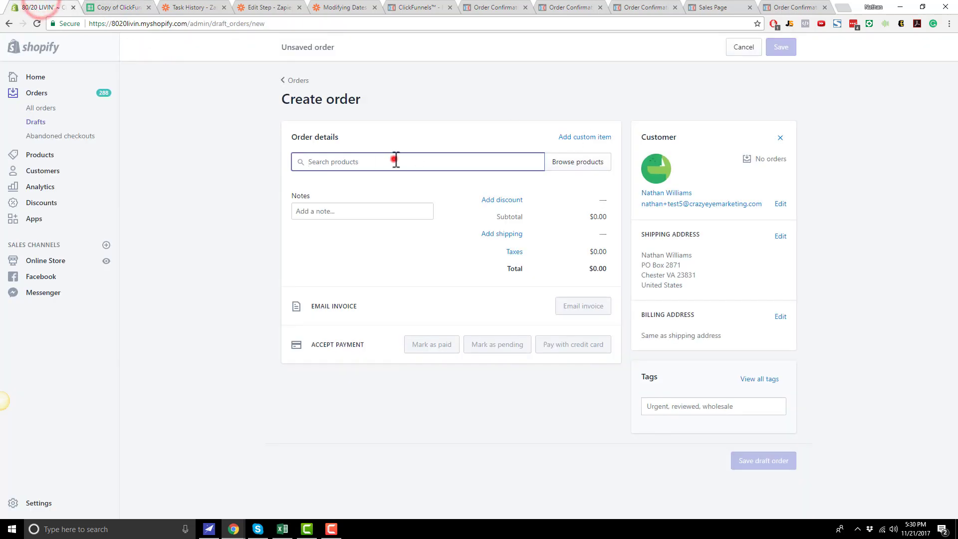
click(428, 166)
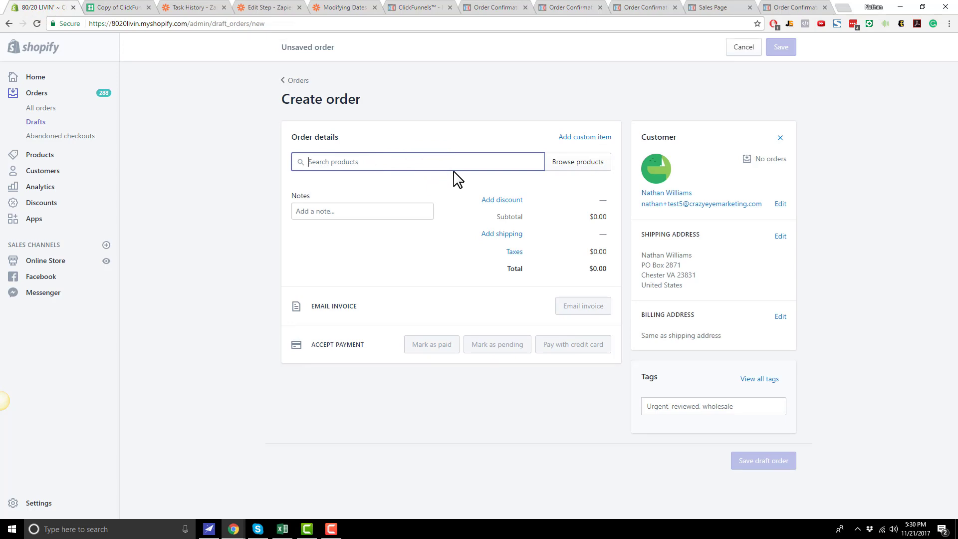
text(light)
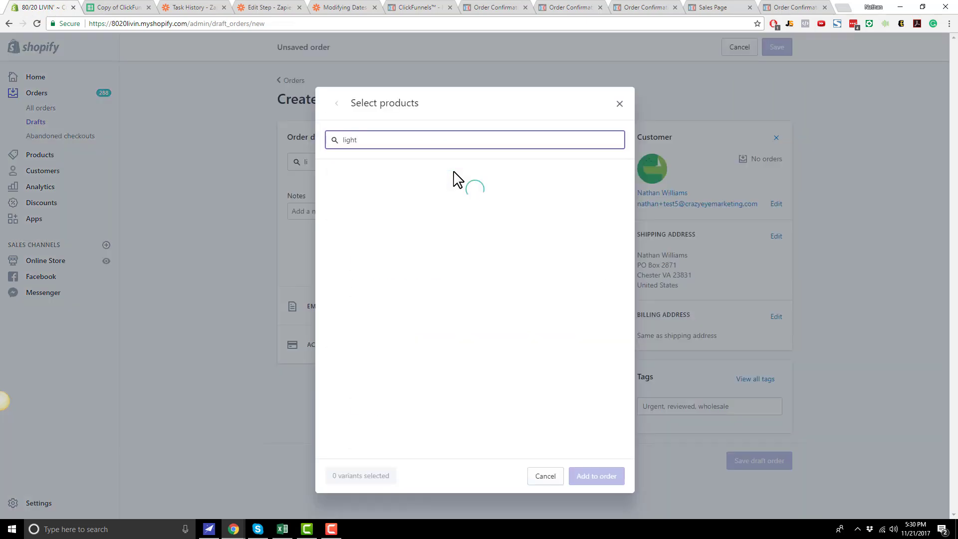
click(342, 182)
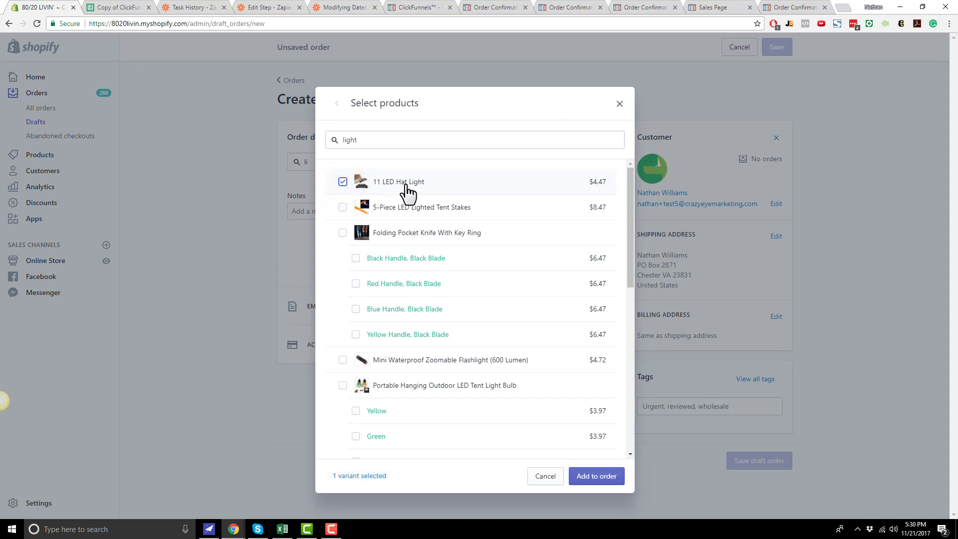
click(606, 476)
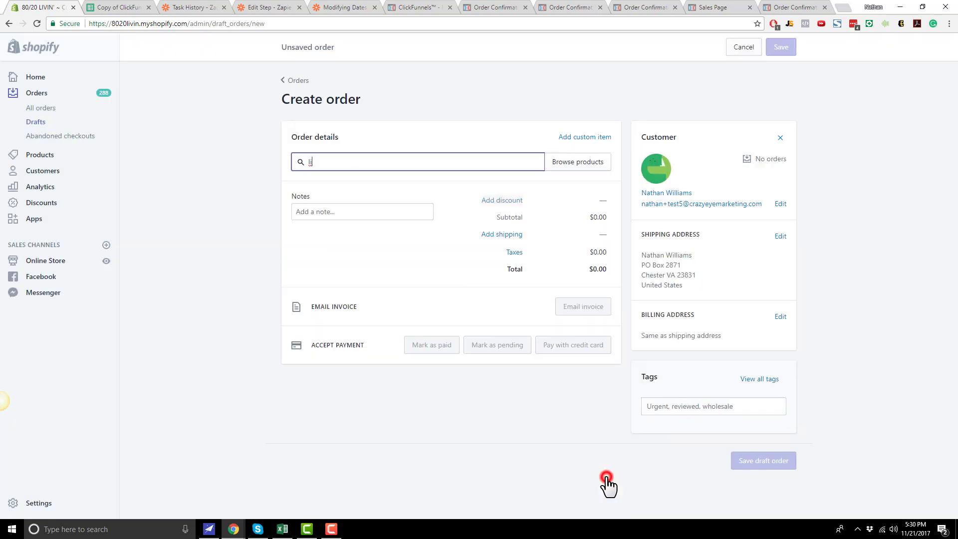
- Check the Downsell 1 row in the tracker sheet, and add the Folding Pocket Knife's "Black Handle, Black Blade" variant to the order by searching "light"
click(127, 7)
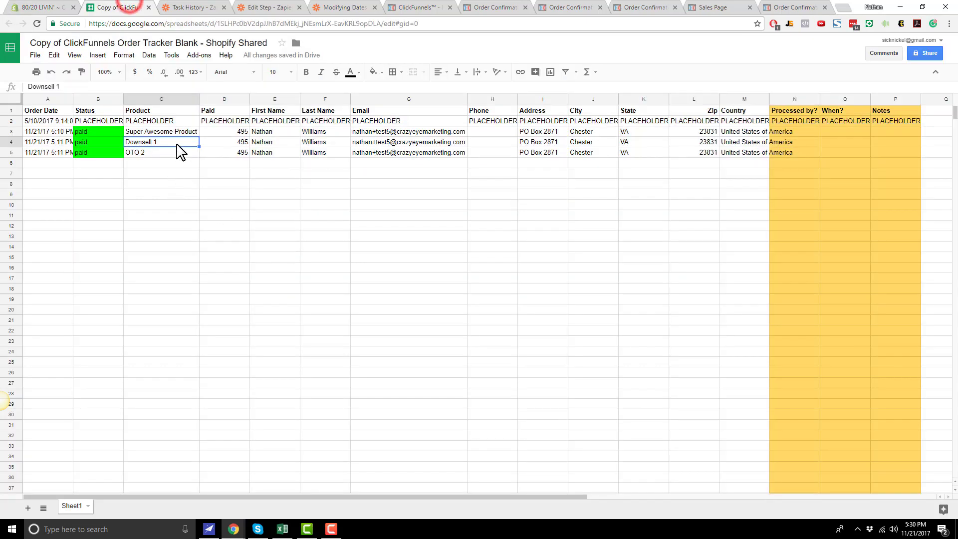
click(150, 141)
click(36, 7)
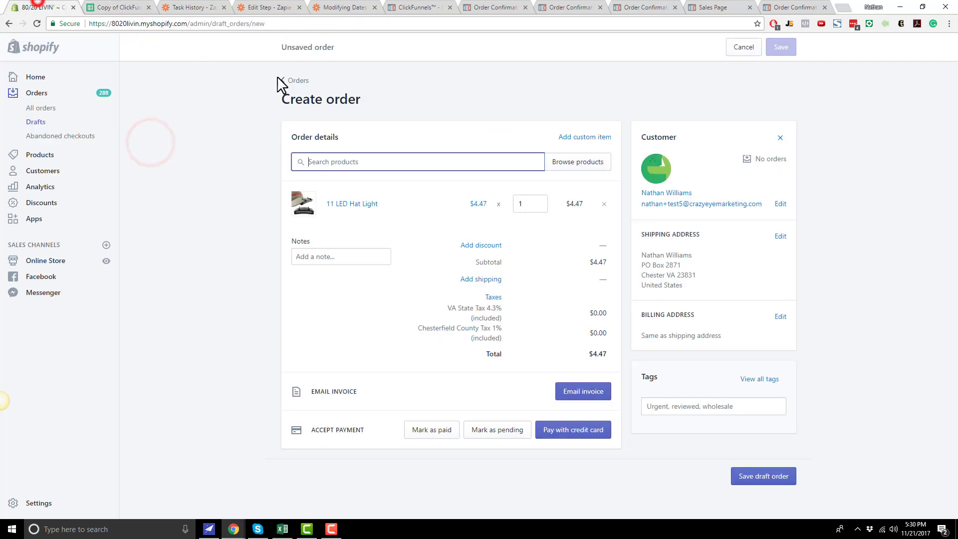
click(354, 161)
text(ligh)
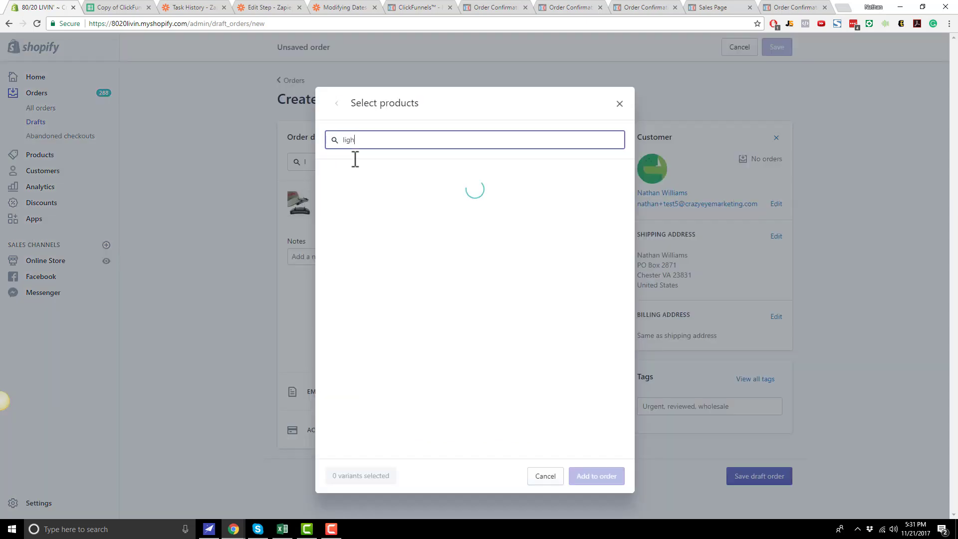
text(t)
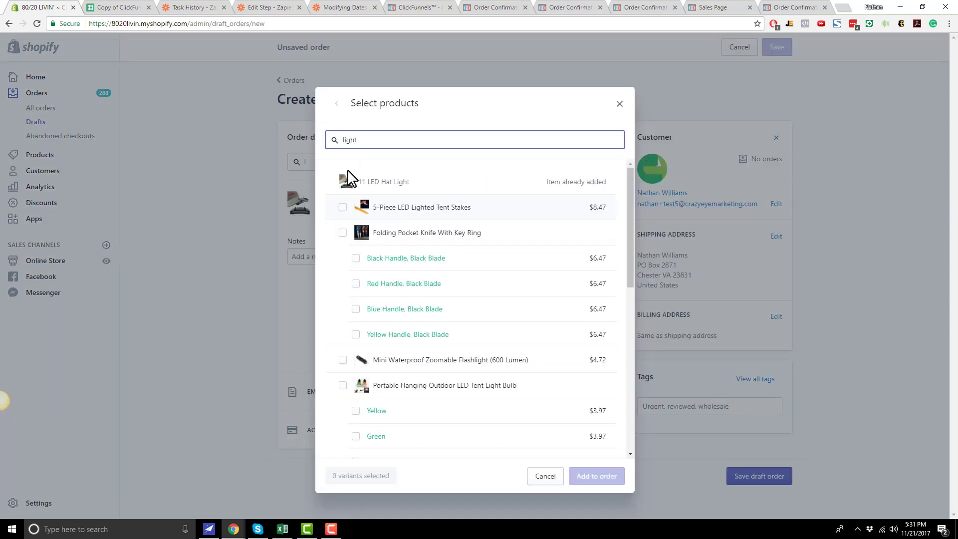
click(356, 259)
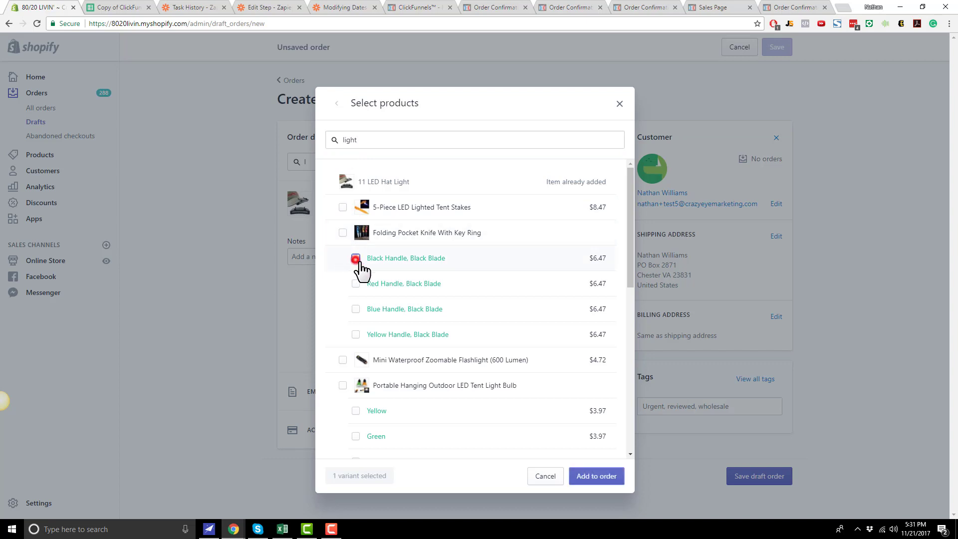
click(597, 477)
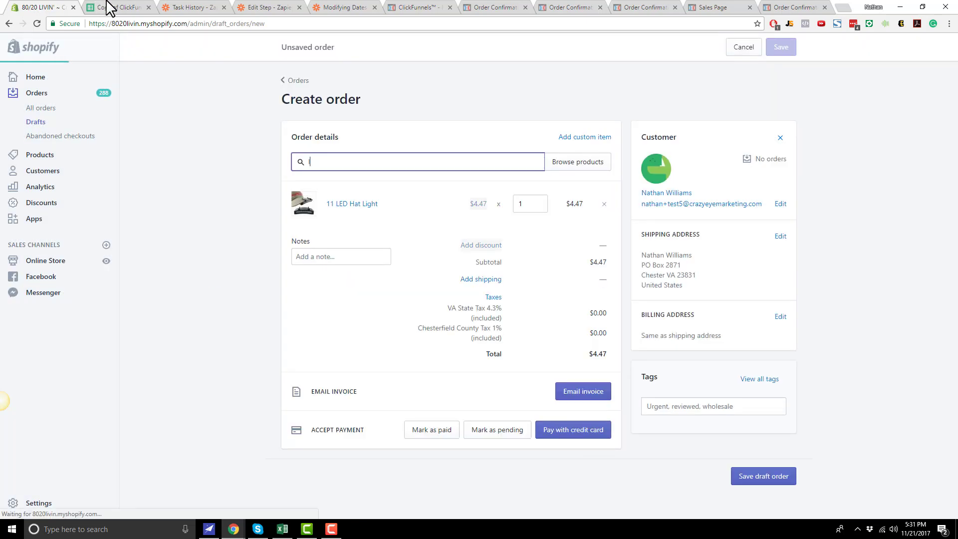
- Check the OTO 2 row in the tracker sheet, and add the Portable Hanging Outdoor LED Tent Light Bulb's Yellow variant to the order by searching "light"
click(109, 7)
click(164, 154)
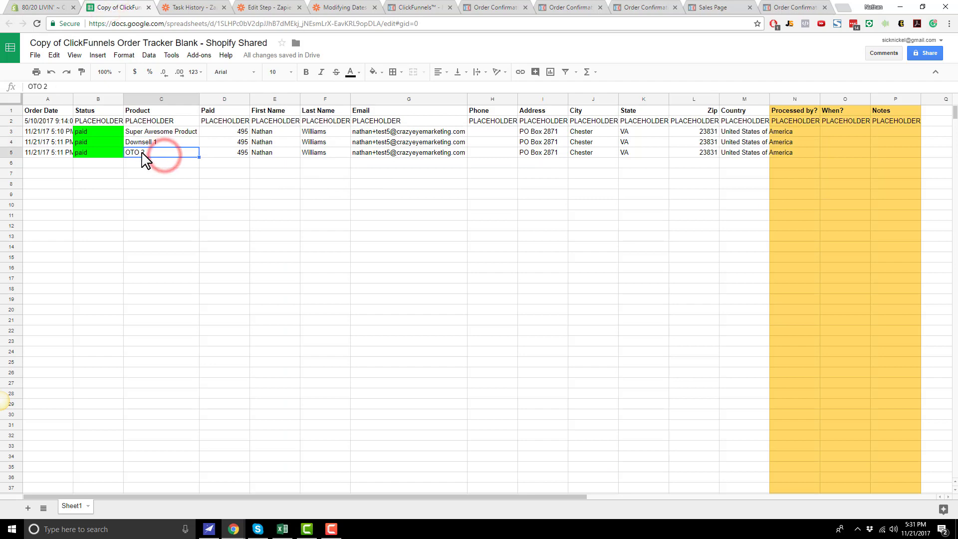
click(66, 6)
click(383, 159)
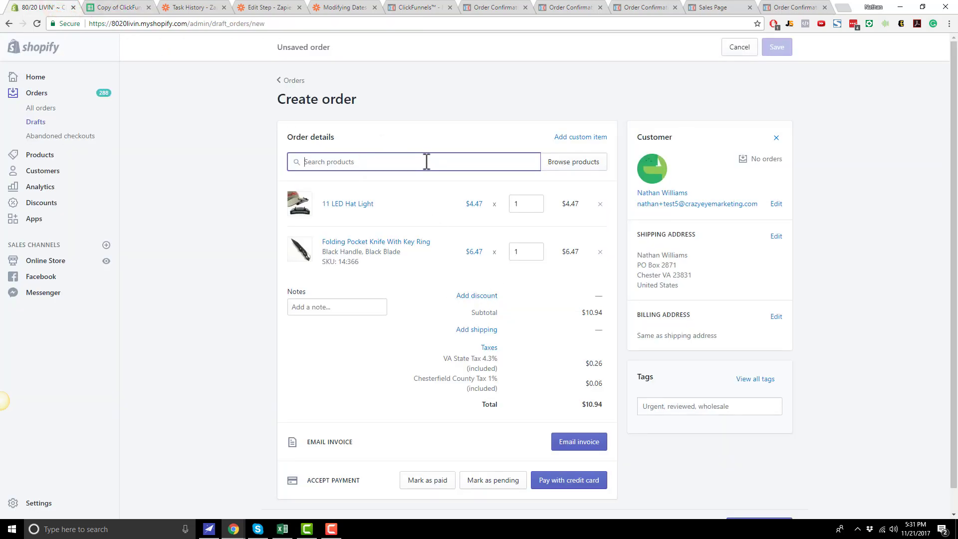
text(o)
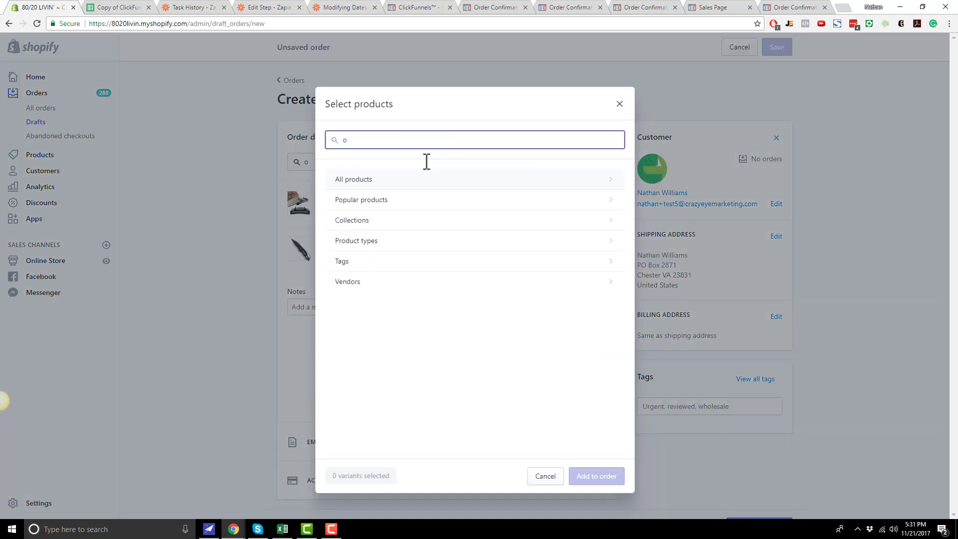
text(light)
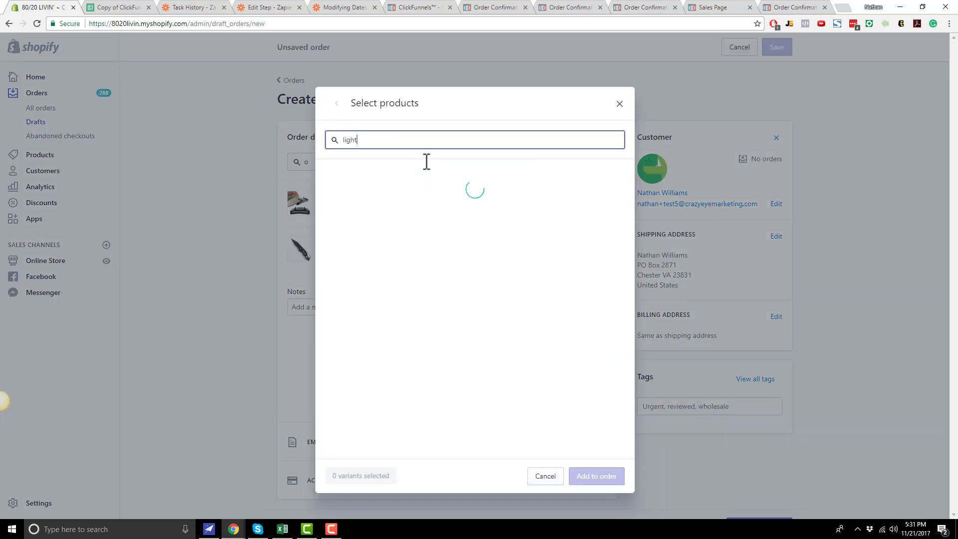
scroll(486, 370, down, 2)
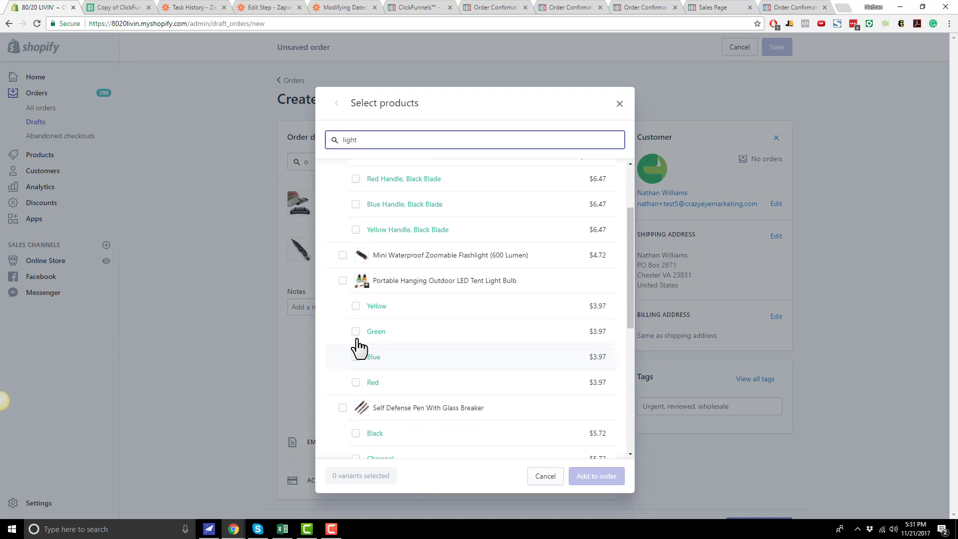
click(355, 306)
click(612, 474)
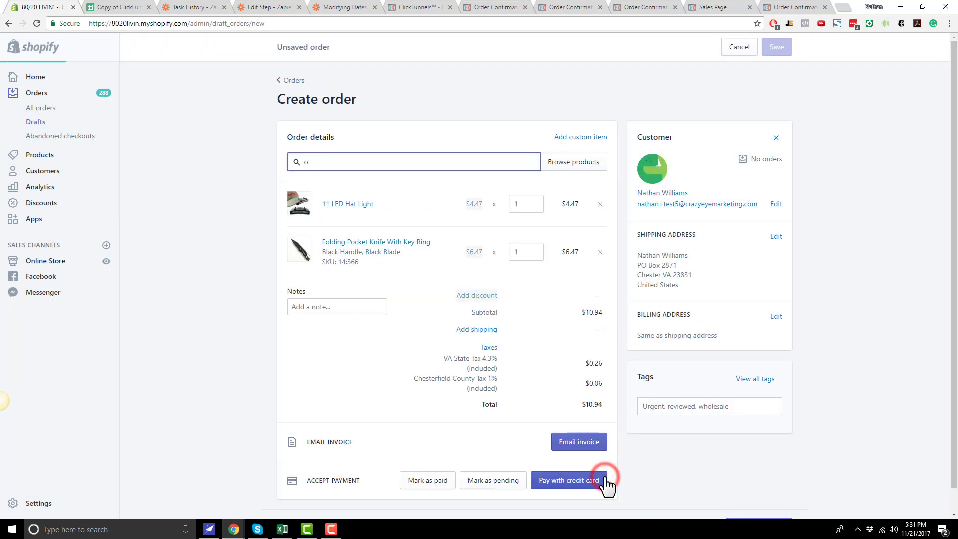
click(886, 407)
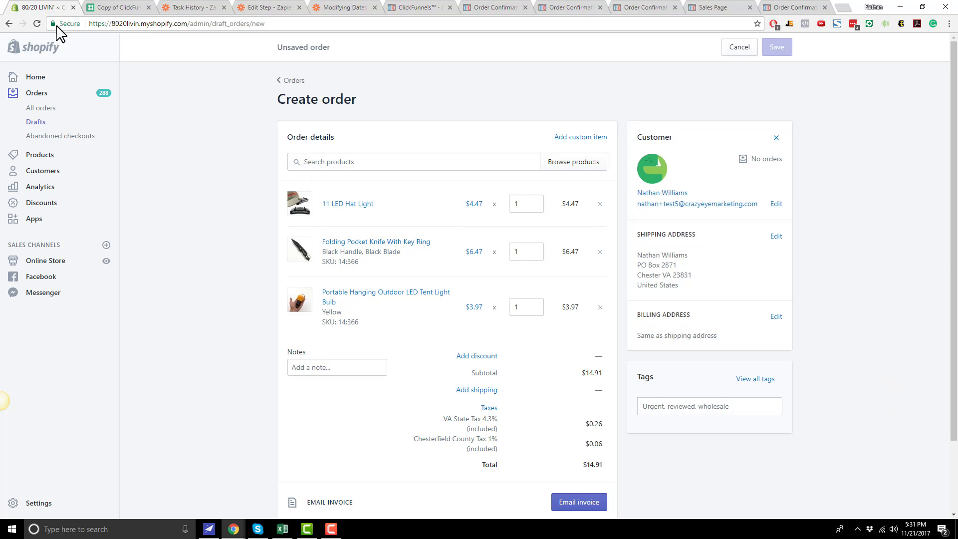
- Compare the tracker sheet's products, buyer email and address details for the three paid rows with the Shopify order
click(127, 7)
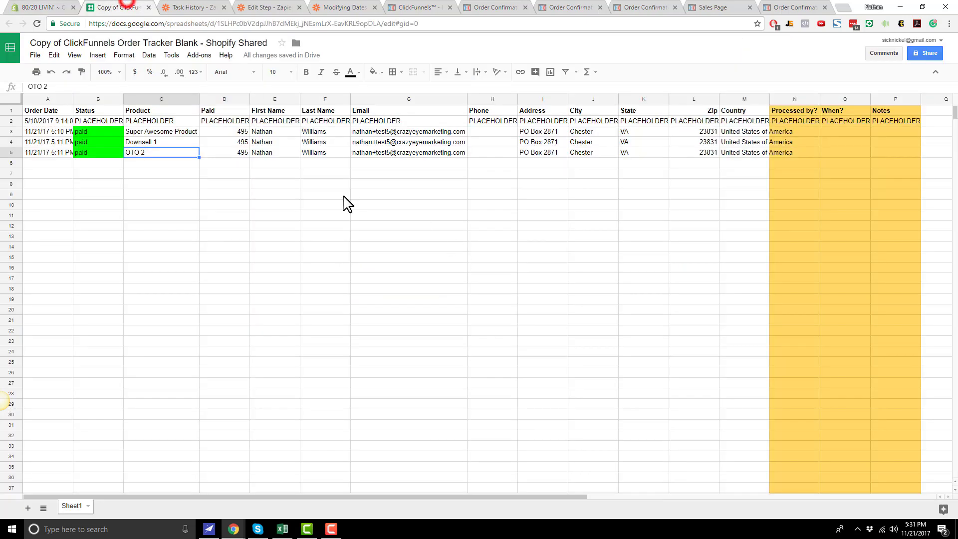
click(161, 132)
drag(399, 129, 728, 164)
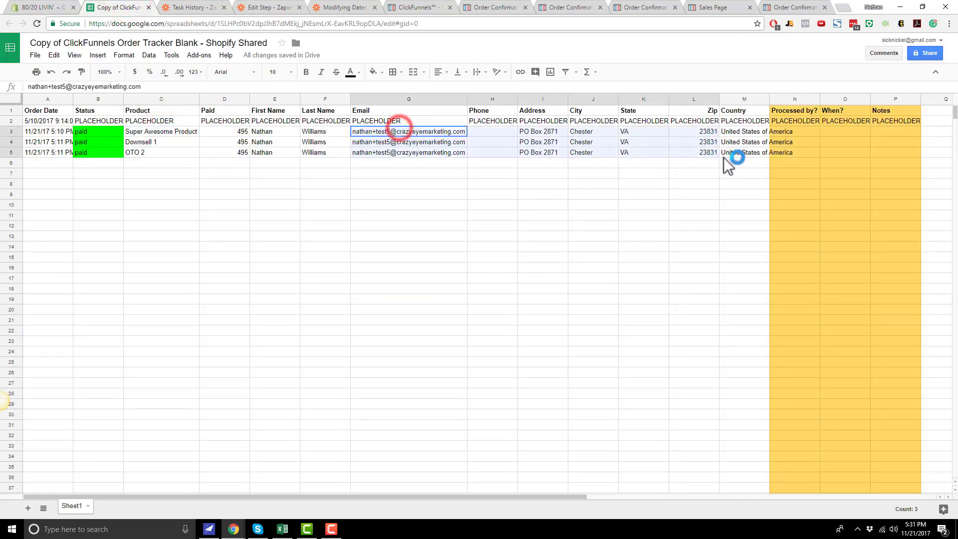
click(39, 7)
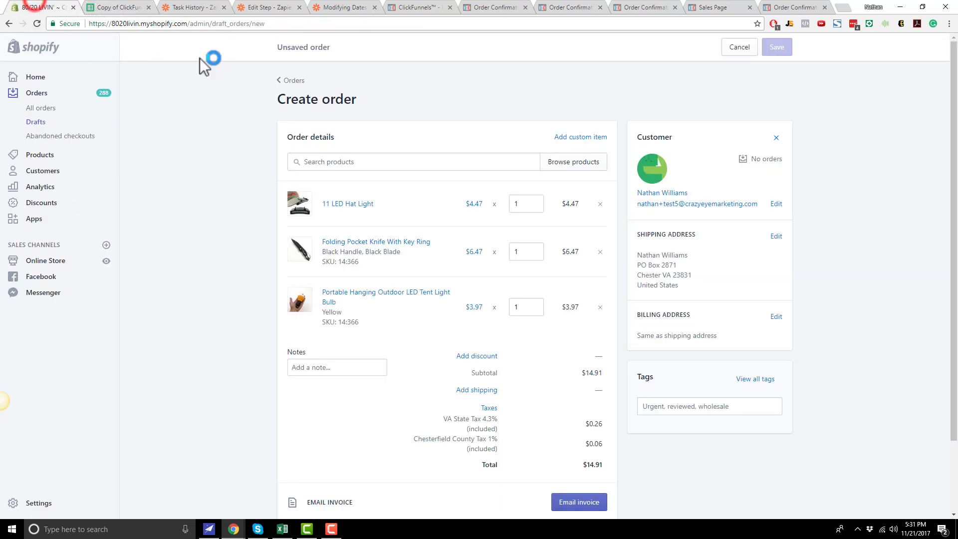
- Mark the Shopify order as paid outside of Shopify and create the order
scroll(417, 245, down, 3)
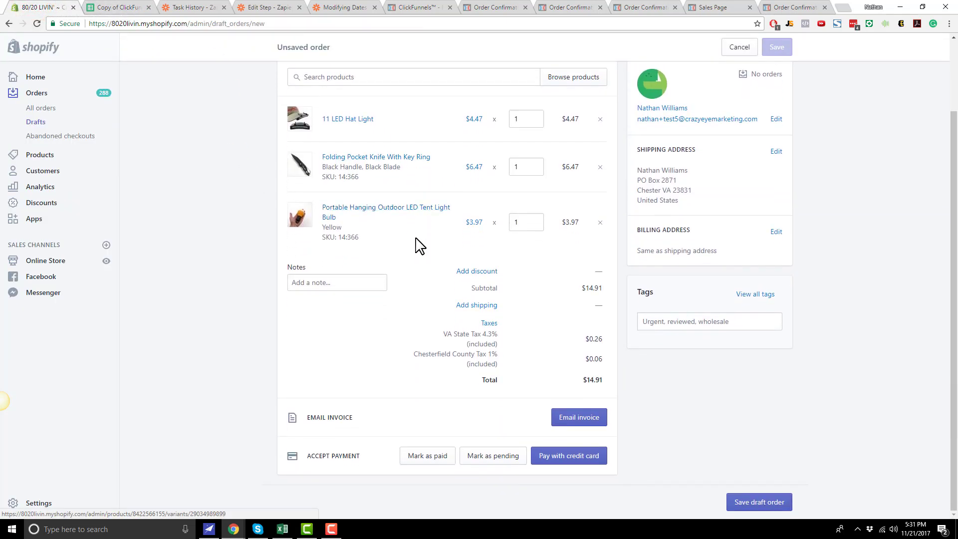
click(425, 466)
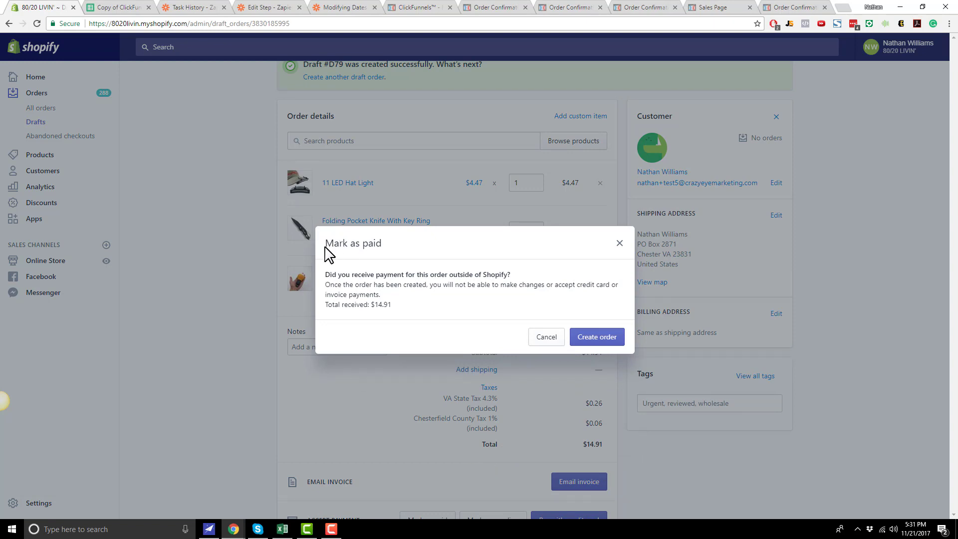
drag(325, 276, 509, 275)
click(519, 278)
click(609, 341)
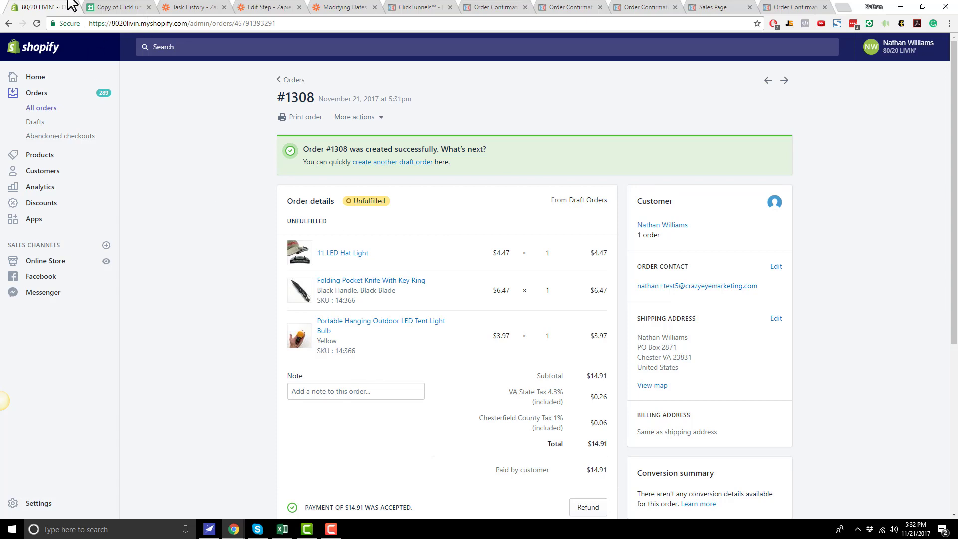
- Switch to the tracker sheet and fill "Processed by?" with the processor's first name for all three paid rows
click(108, 9)
click(814, 160)
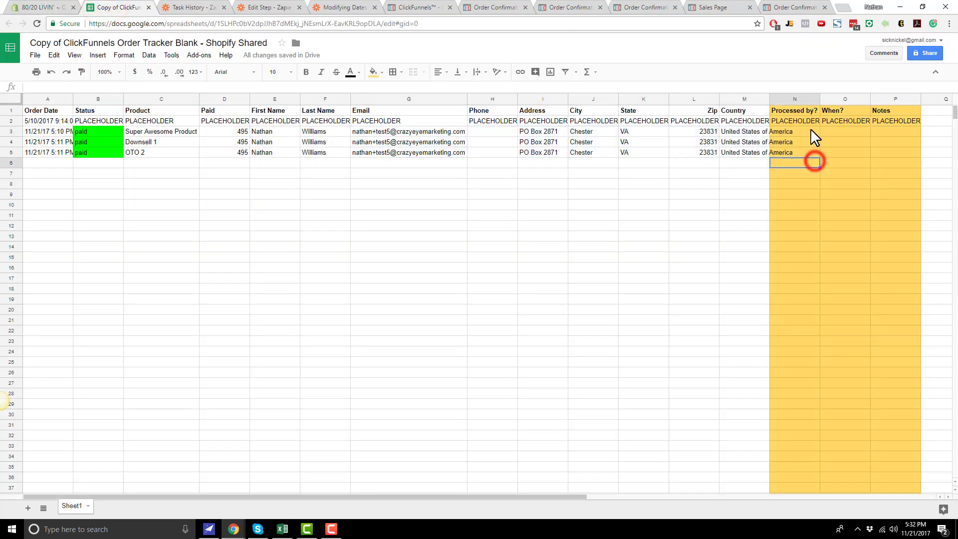
click(803, 123)
click(801, 131)
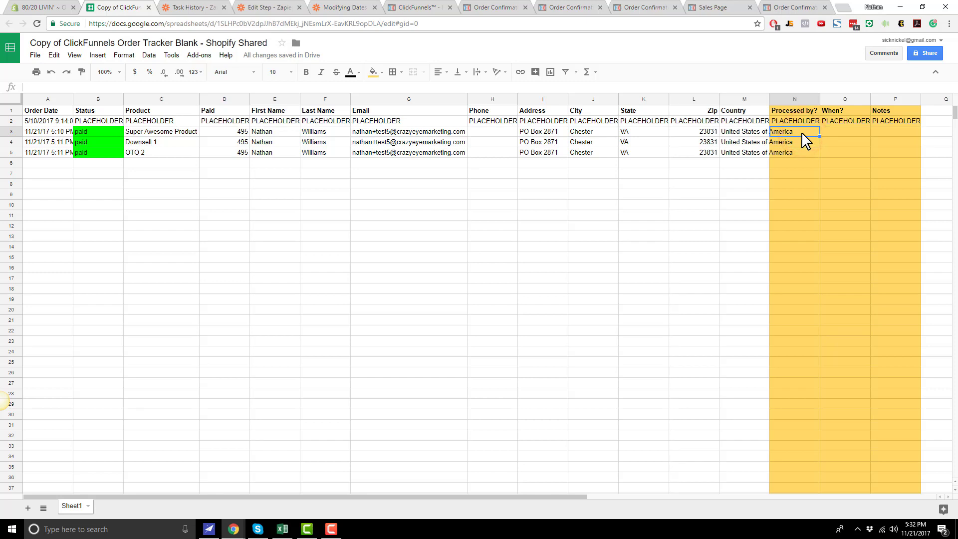
drag(783, 110, 915, 174)
click(791, 131)
text(Nathan)
click(867, 158)
click(792, 131)
key(ctrl+c)
drag(791, 142, 795, 152)
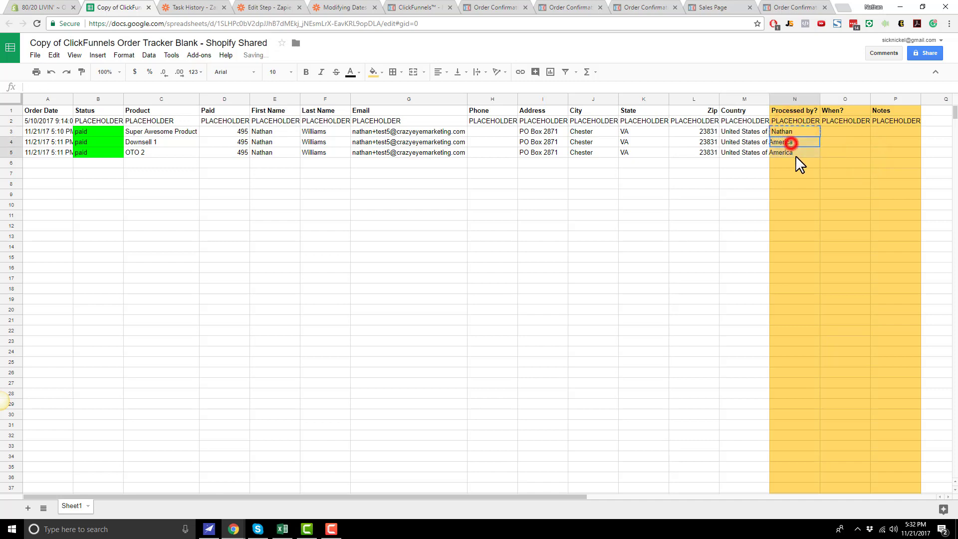
key(ctrl+v)
- Fill the "When?" column with 21Nov2017 for all three paid rows
click(848, 131)
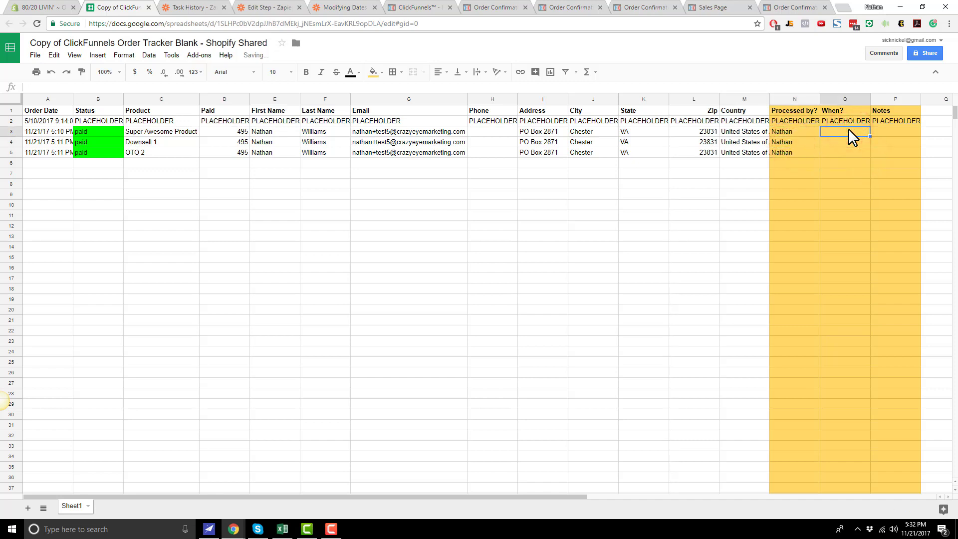
text(21nov2017)
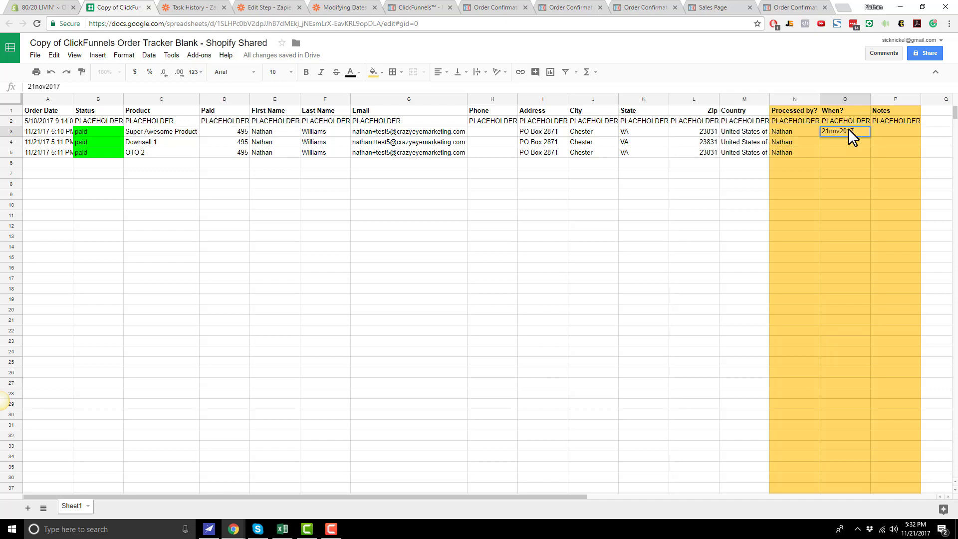
key(Return)
key(Up)
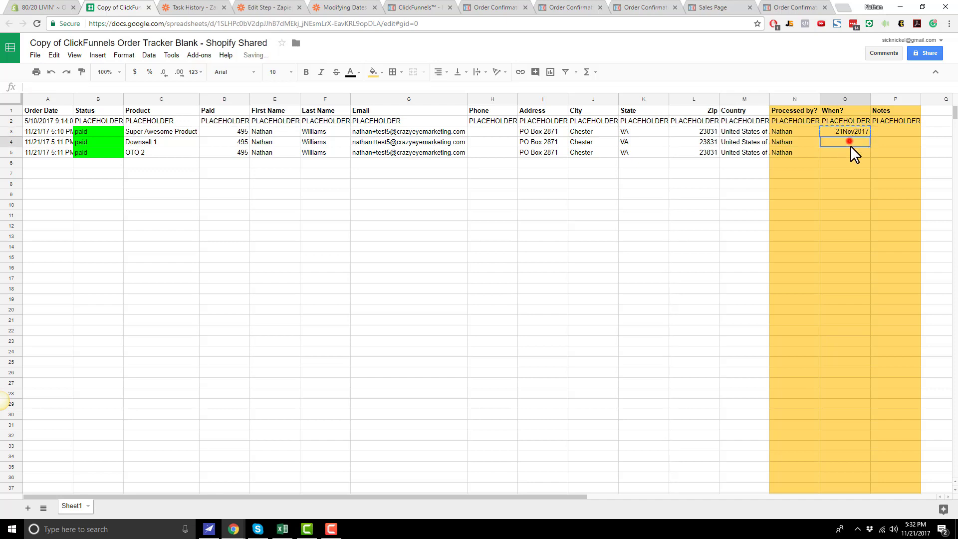
drag(850, 145, 852, 152)
key(ctrl+v)
- Fill the Notes column with "Test" for all three paid rows
click(895, 130)
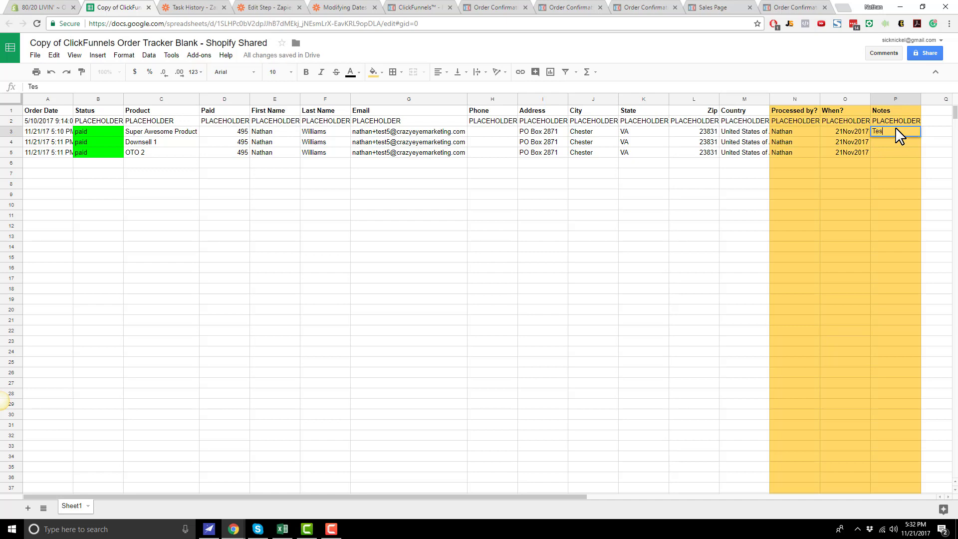
key(Return)
key(Up)
key(ctrl+c)
drag(884, 141, 891, 152)
key(ctrl+v)
click(933, 144)
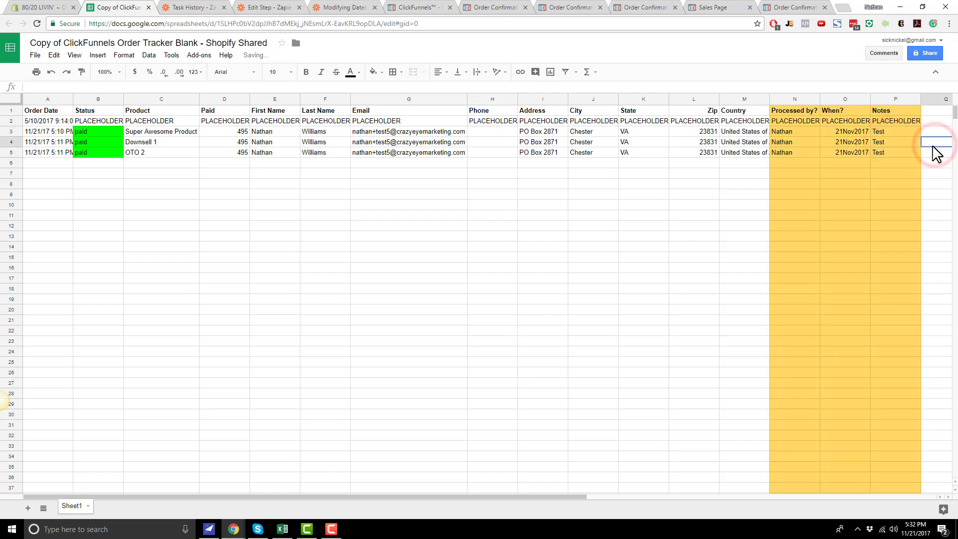
- Review the three completed tracker rows alongside the new Shopify order, and return to Shopify's list of all orders
drag(896, 152, 30, 132)
click(10, 7)
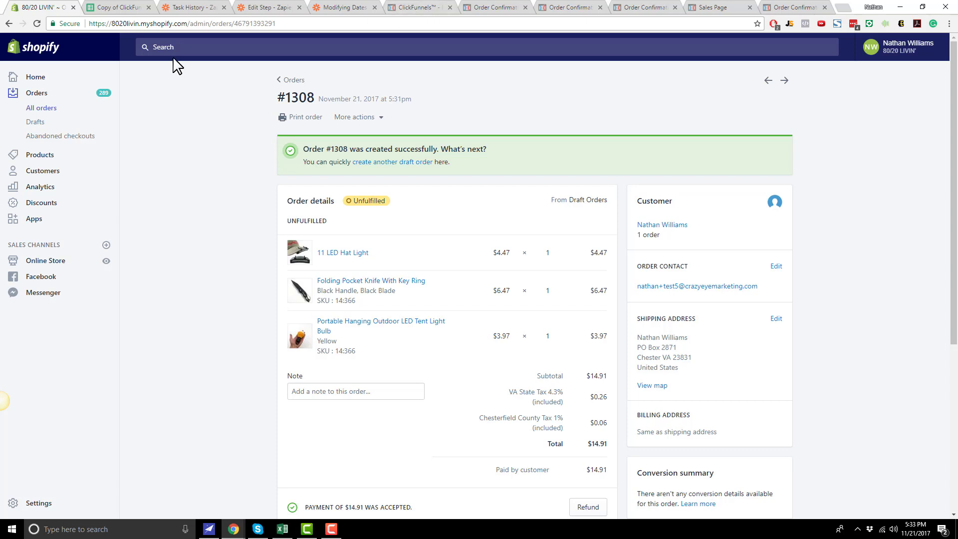
click(111, 8)
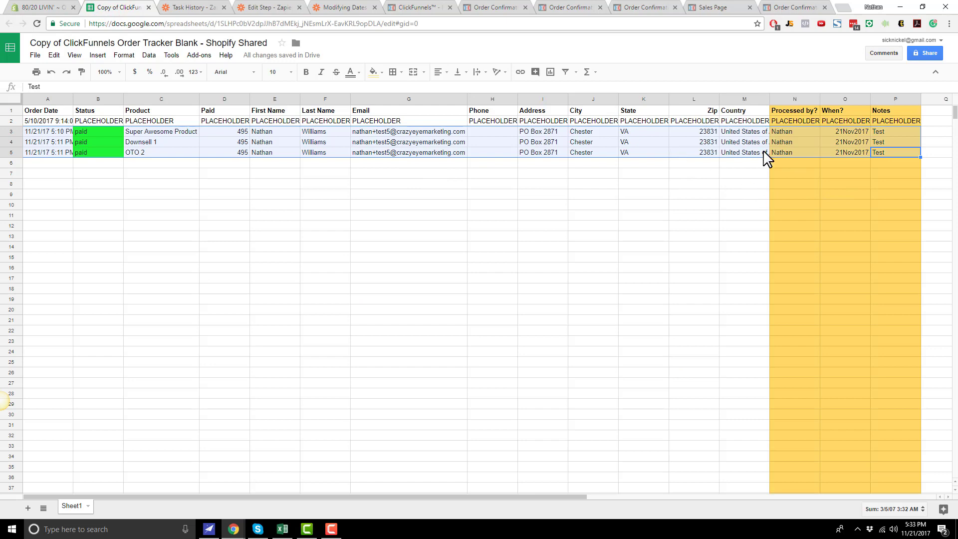
click(795, 157)
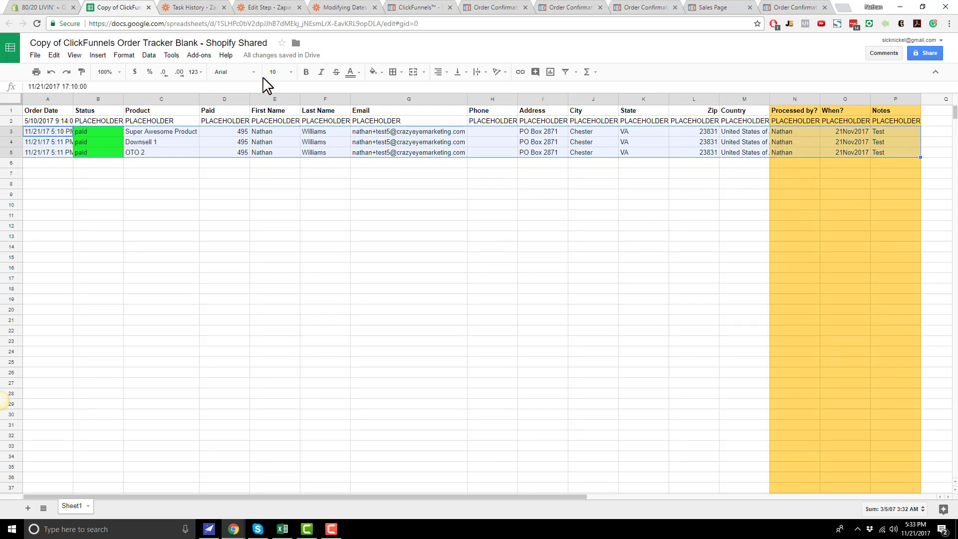
click(60, 7)
click(47, 106)
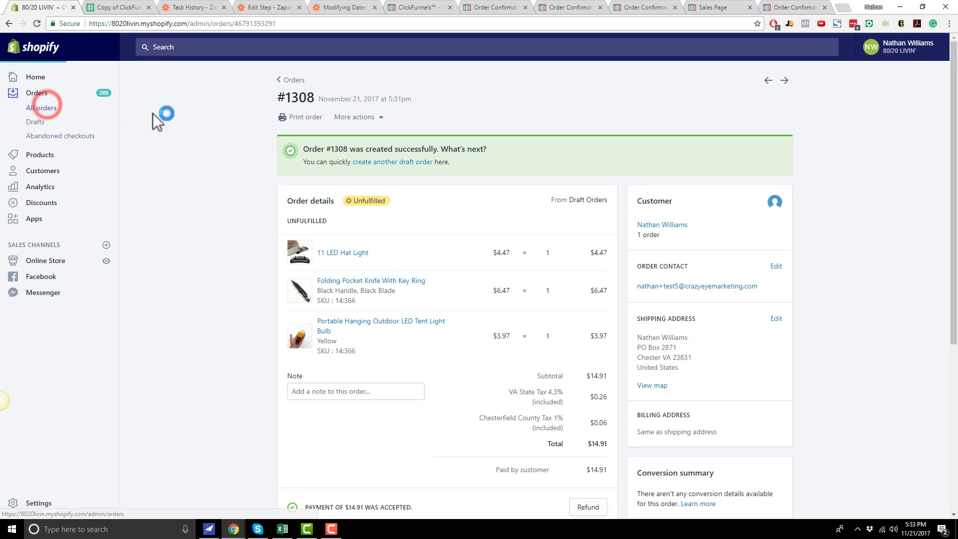